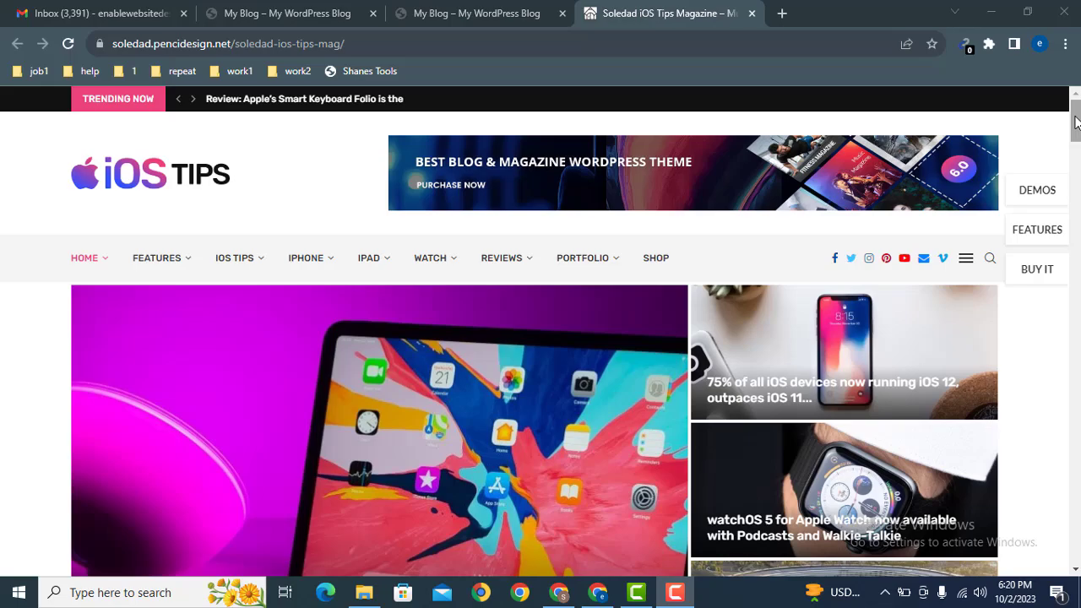
Step: Examine the Soledad iOS Tips magazine demo homepage from its header through the post sections to the footer
mouse_move(1076, 114)
left_mouse_down()
mouse_move(1076, 175)
mouse_move(1076, 95)
left_mouse_up()
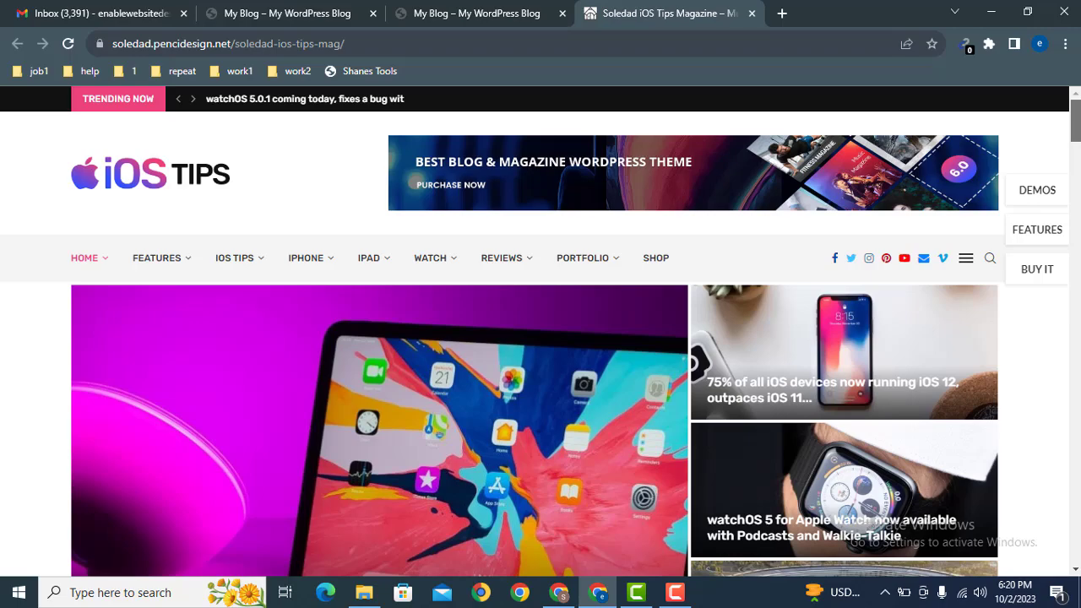
left_click_drag(1075, 120, 1075, 125)
mouse_move(453, 212)
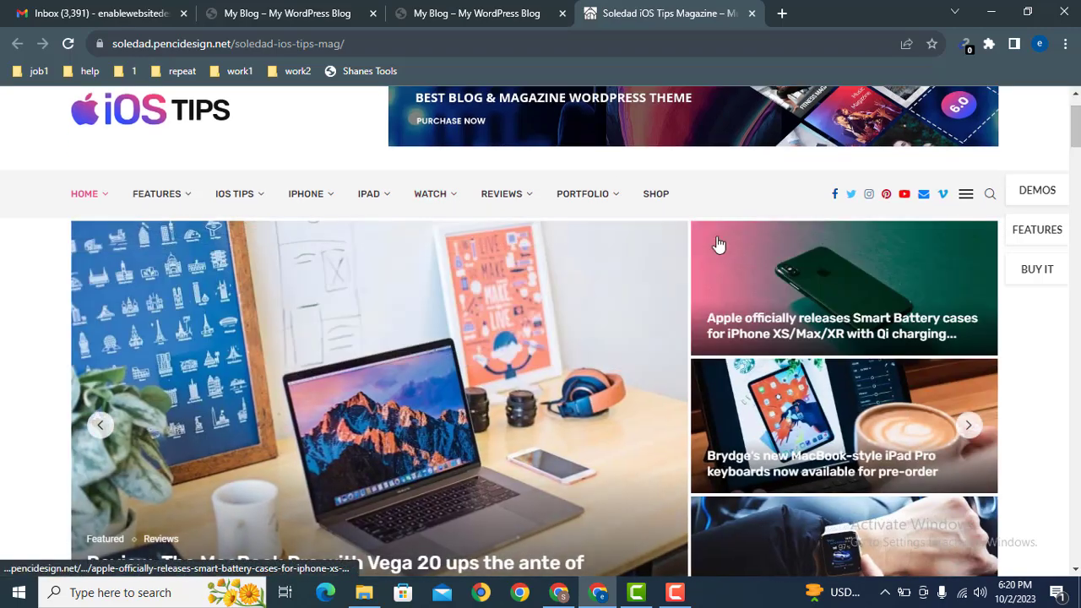
left_click_drag(1076, 120, 1076, 164)
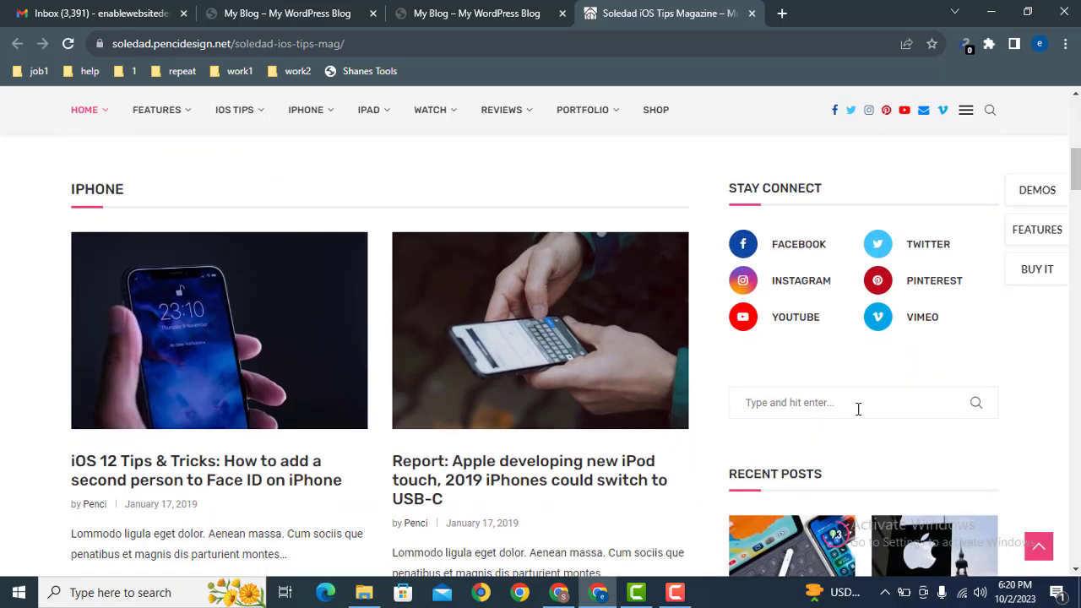
scroll(1037, 230, "up", 1)
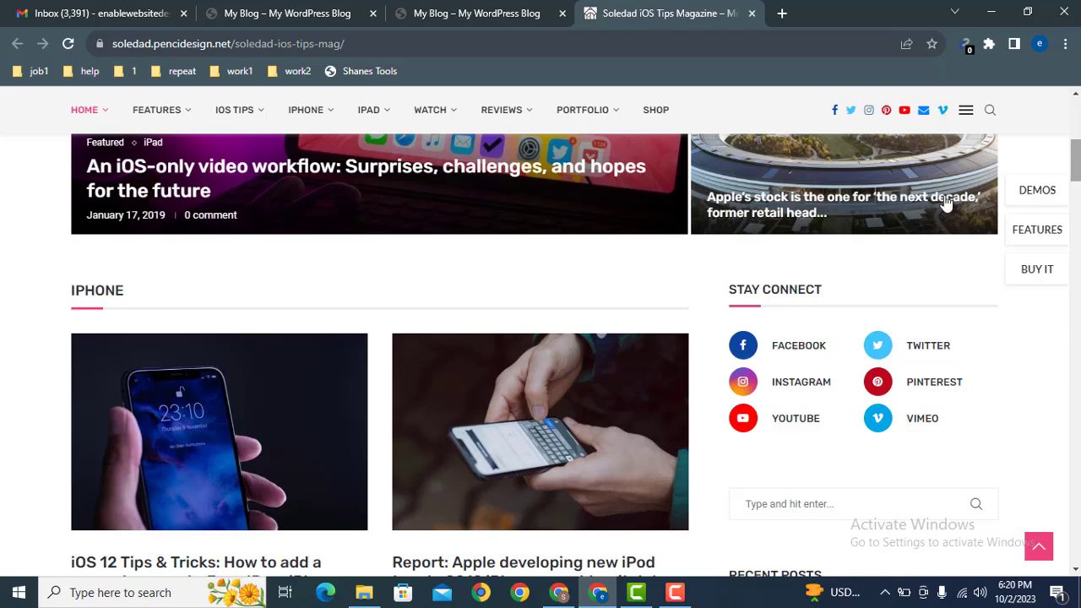
left_click_drag(1076, 168, 1076, 296)
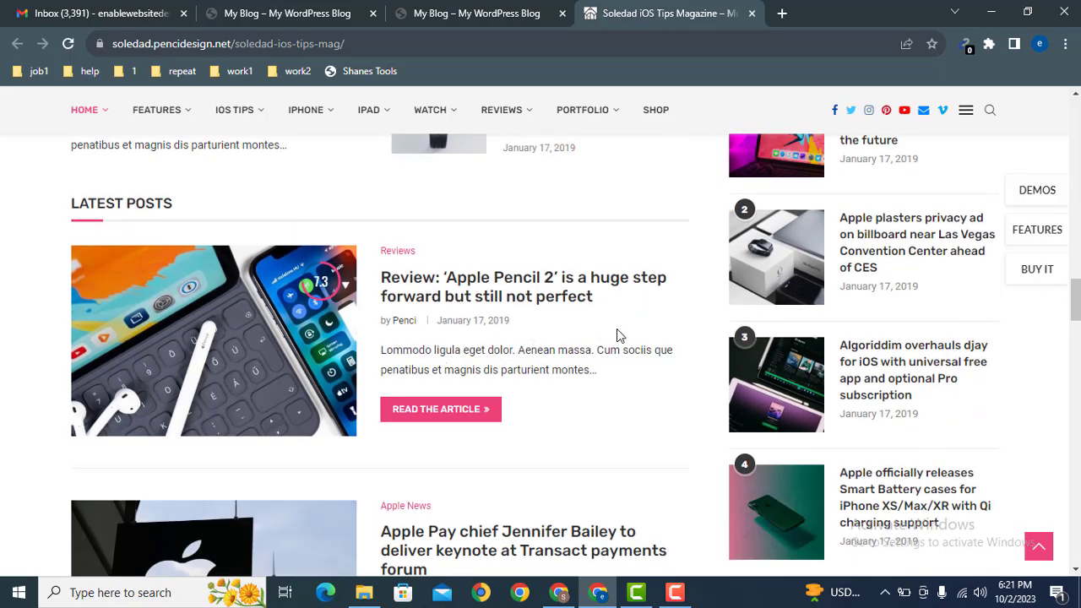
left_click_drag(1075, 297, 1078, 543)
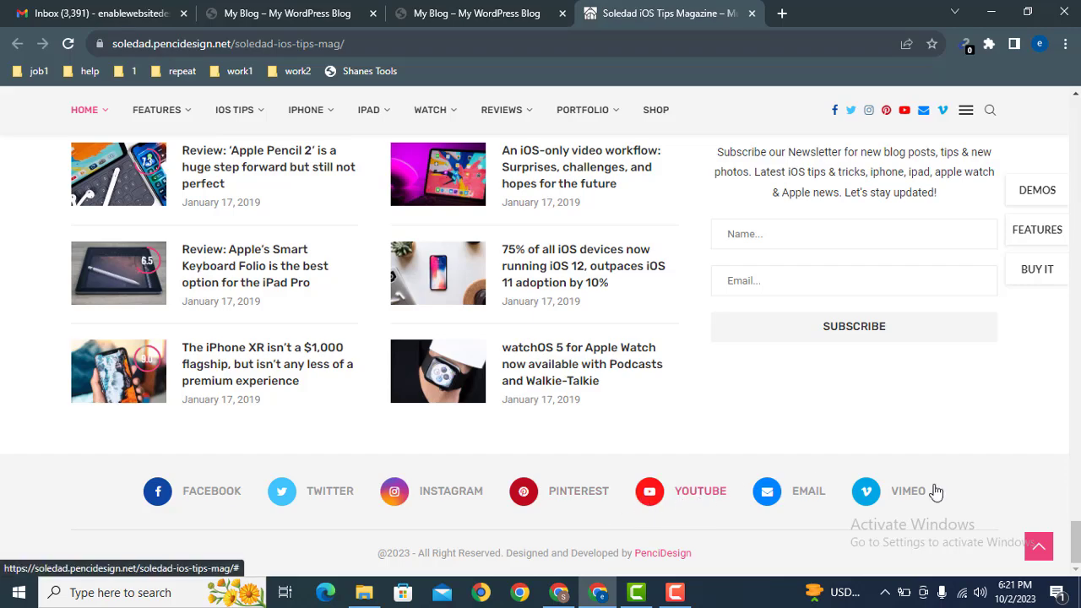
left_click_drag(1074, 540, 1066, 325)
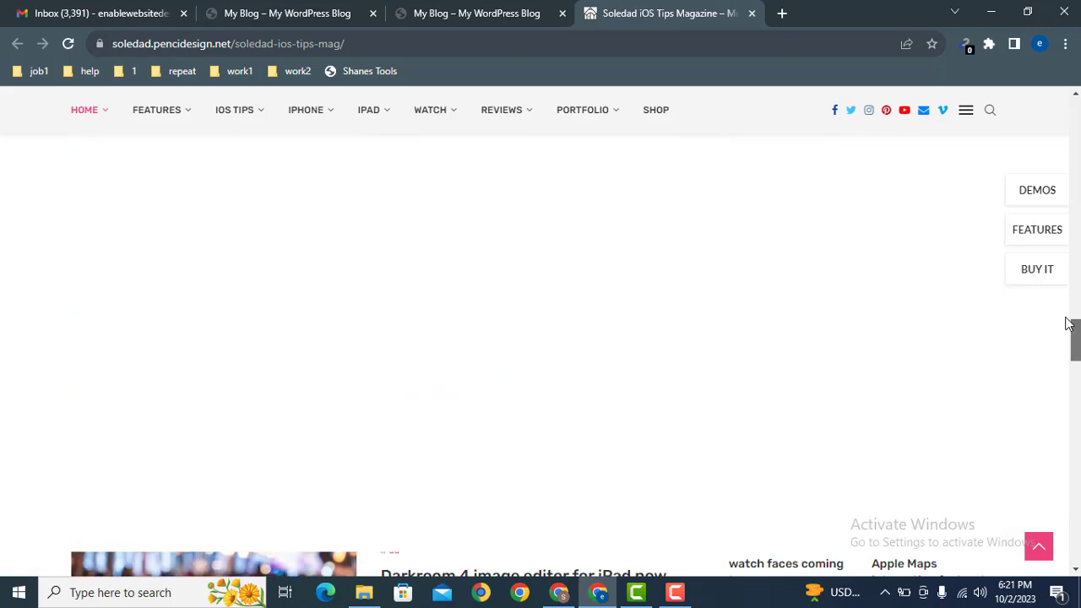
scroll(1066, 325, "up", 15)
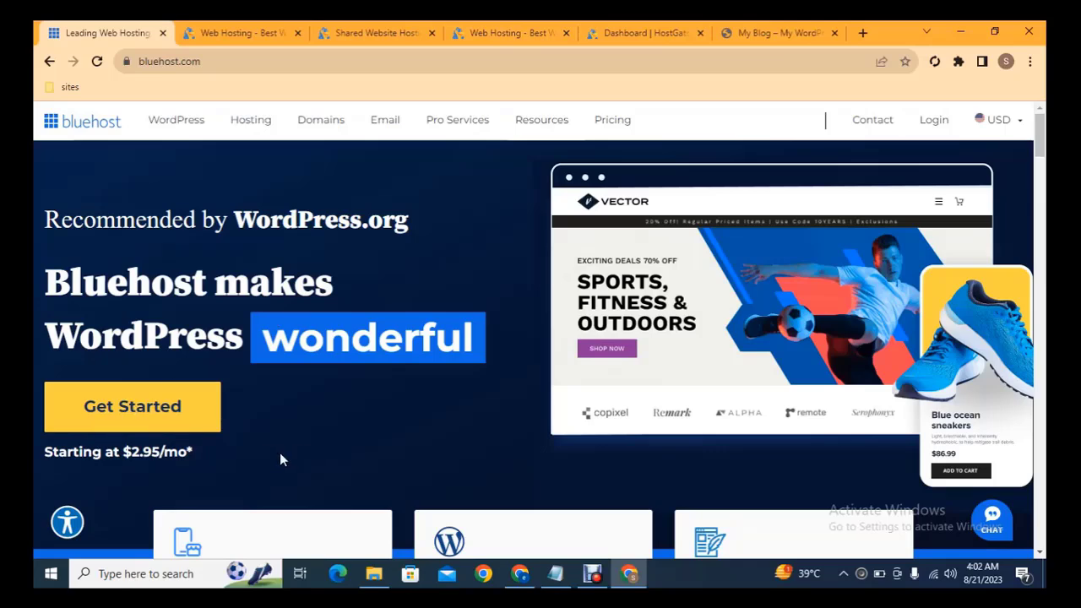
Step: Compare the HostGator shared hosting plans and start buying the Hatchling plan
left_click(211, 31)
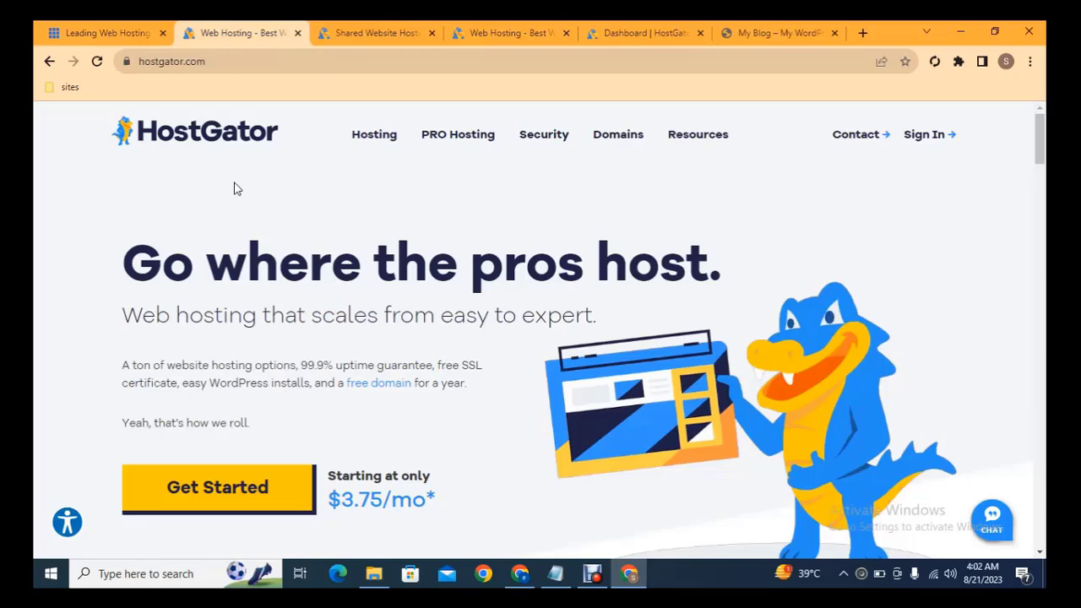
left_click(372, 33)
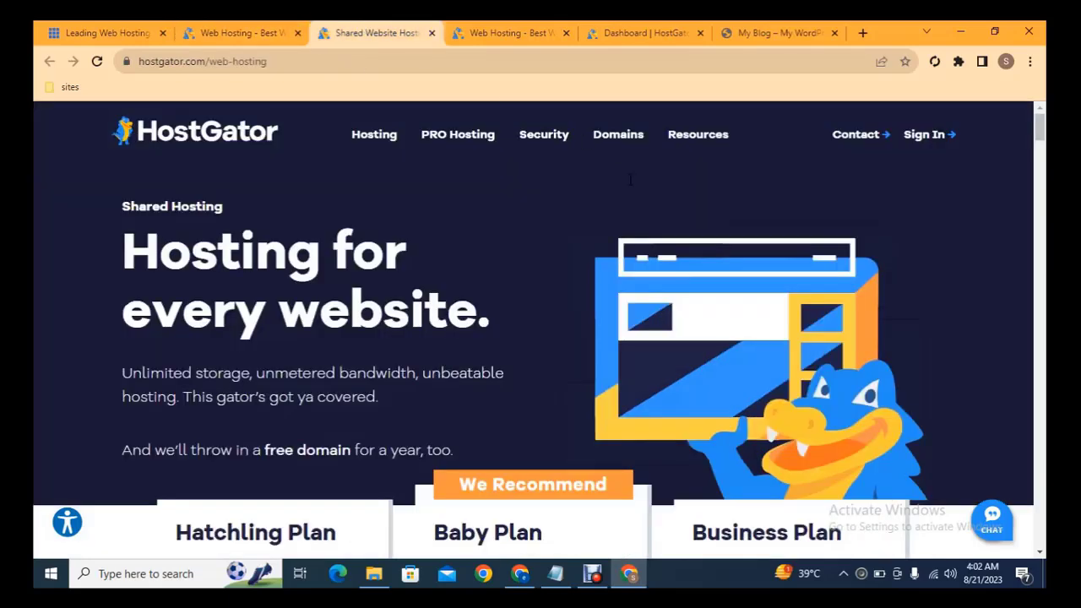
scroll(1041, 146, "down", 4)
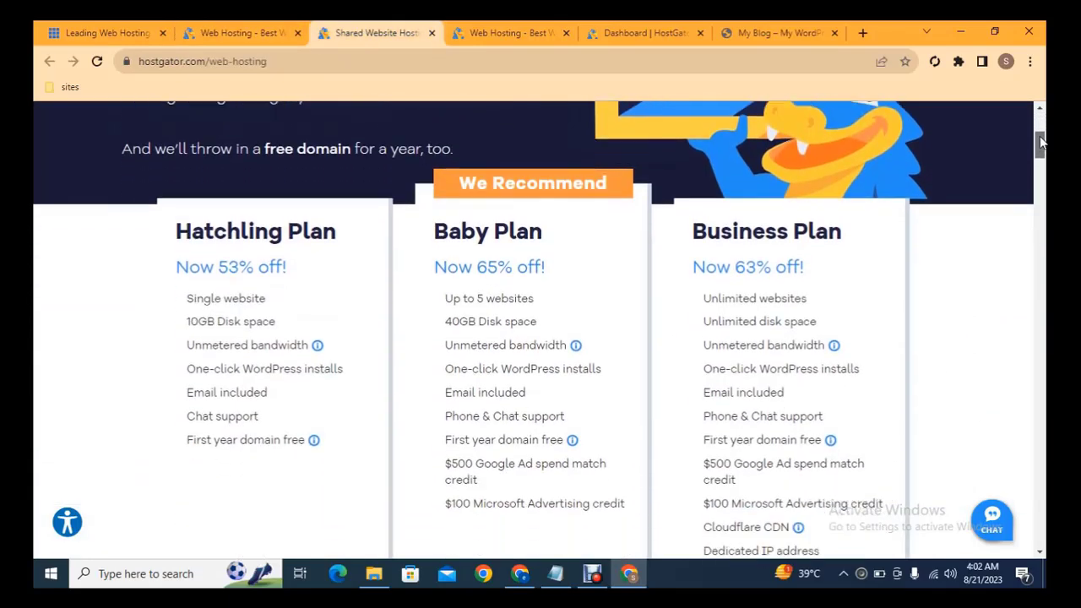
left_click_drag(1041, 146, 1042, 153)
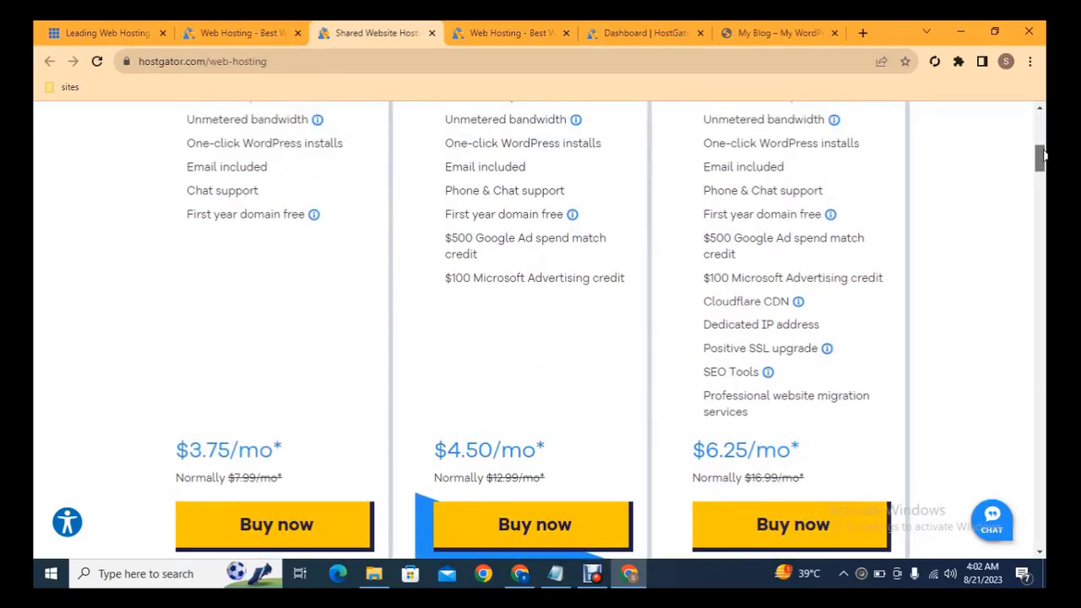
scroll(1042, 153, "down", 1)
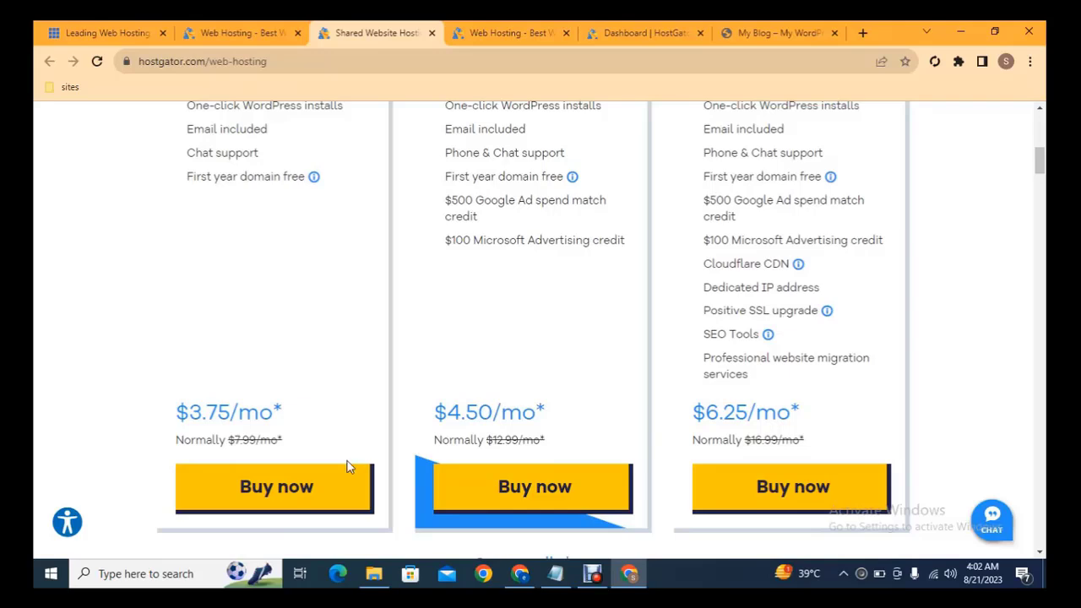
left_click(306, 488)
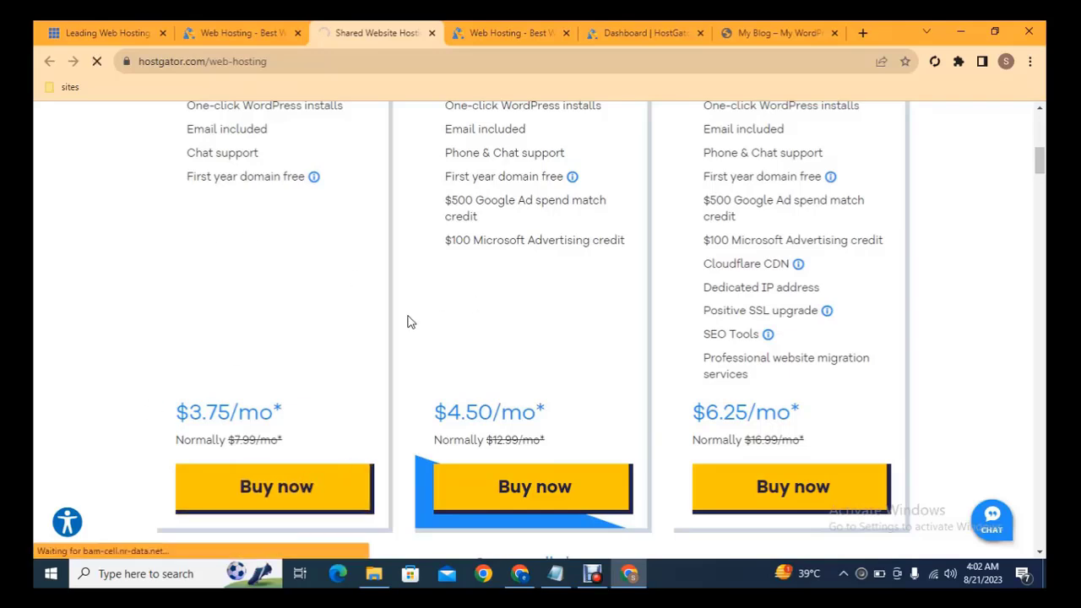
left_click(506, 33)
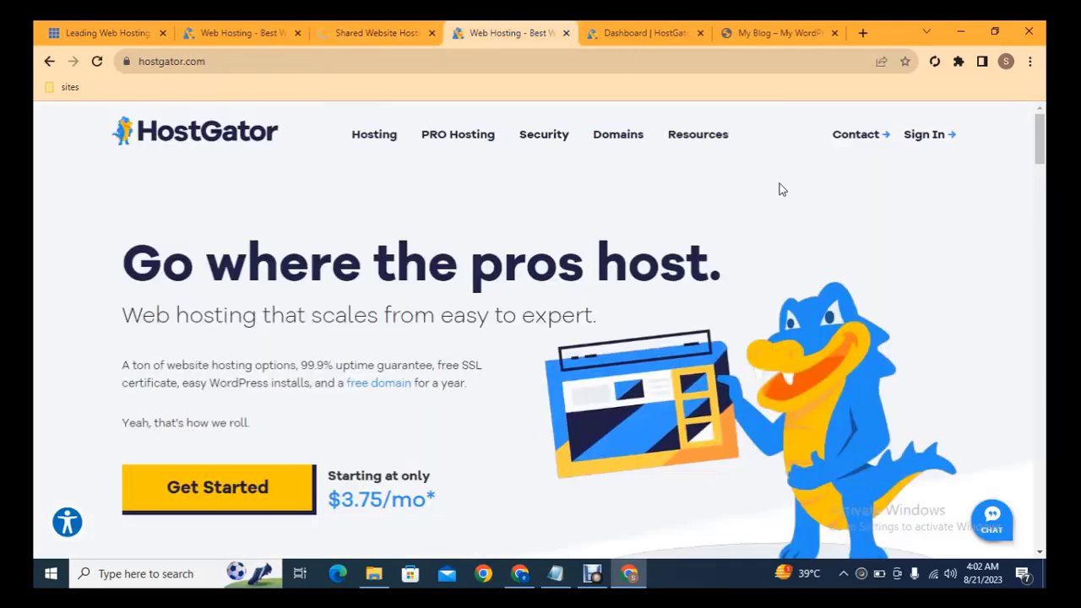
left_click(400, 27)
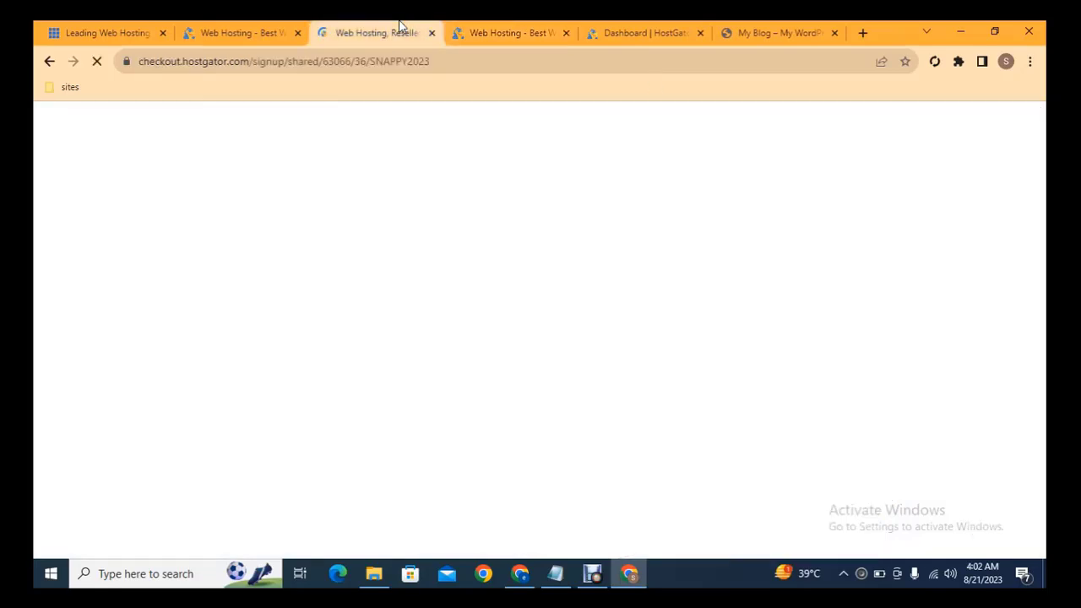
Step: Enter amazon as the new domain name with the com extension and review the rest of the HostGator order form
scroll(1043, 160, "down", 1)
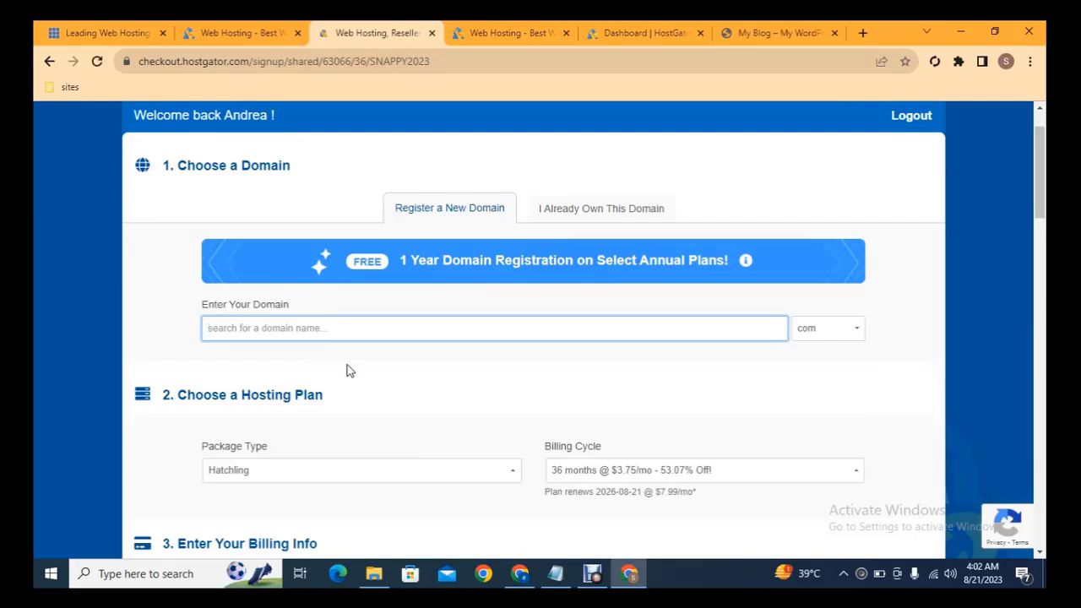
type("aml")
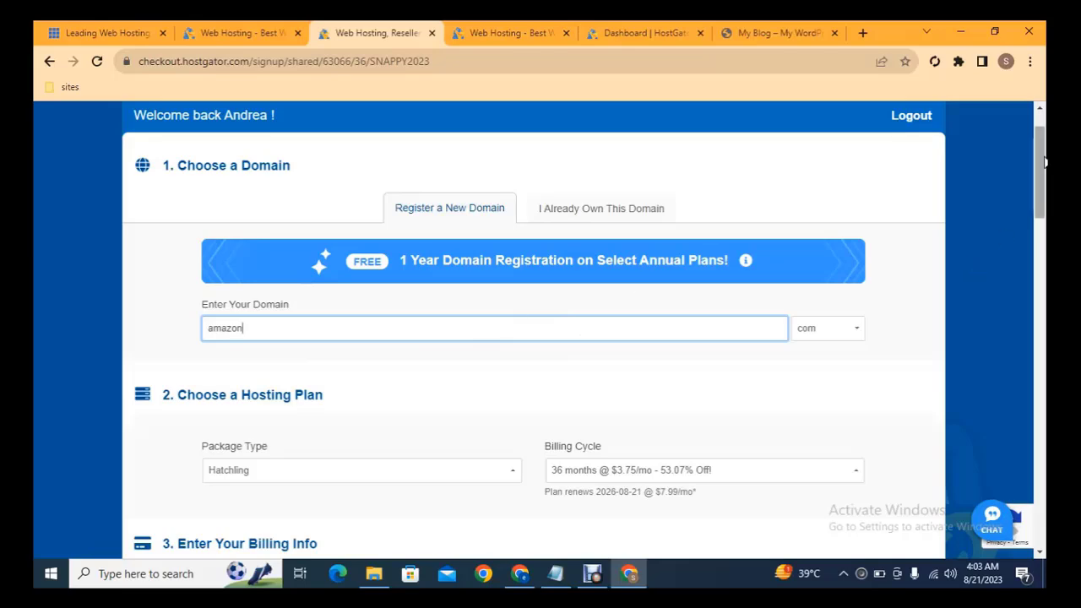
scroll(1040, 215, "down", 4)
left_click_drag(1041, 251, 1045, 489)
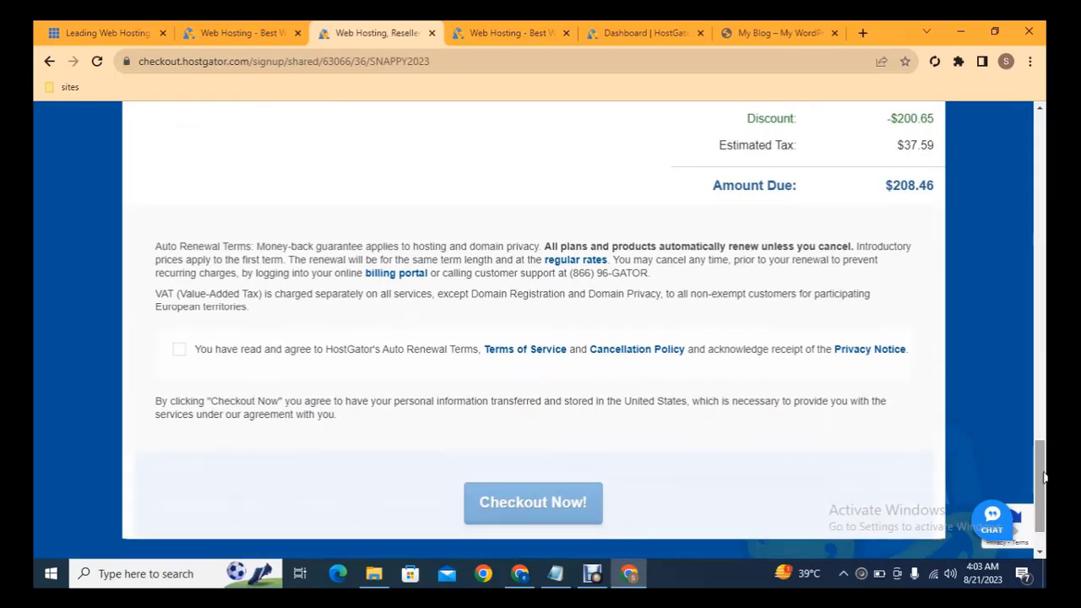
Step: Open the server settings of the atlproductionlabel.com hosting package in the HostGator customer portal
left_click(507, 29)
mouse_move(920, 139)
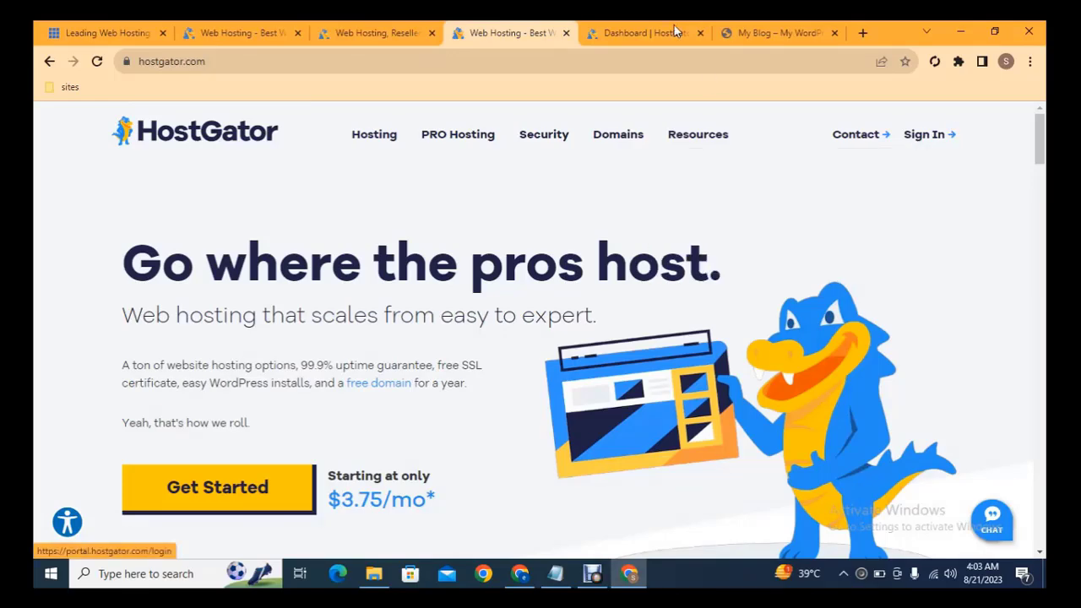
left_click(646, 31)
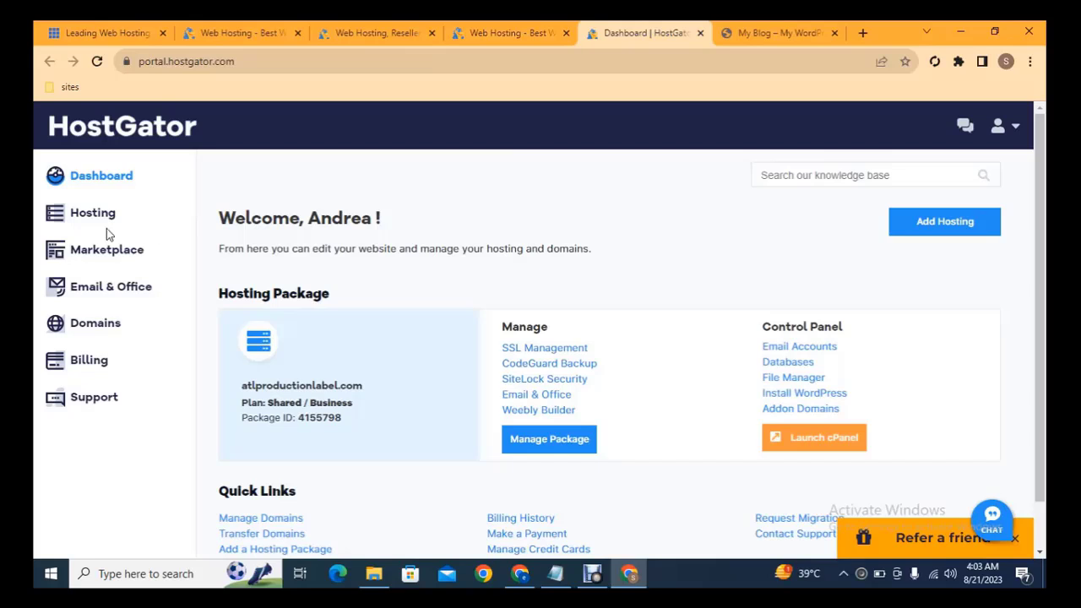
left_click(69, 216)
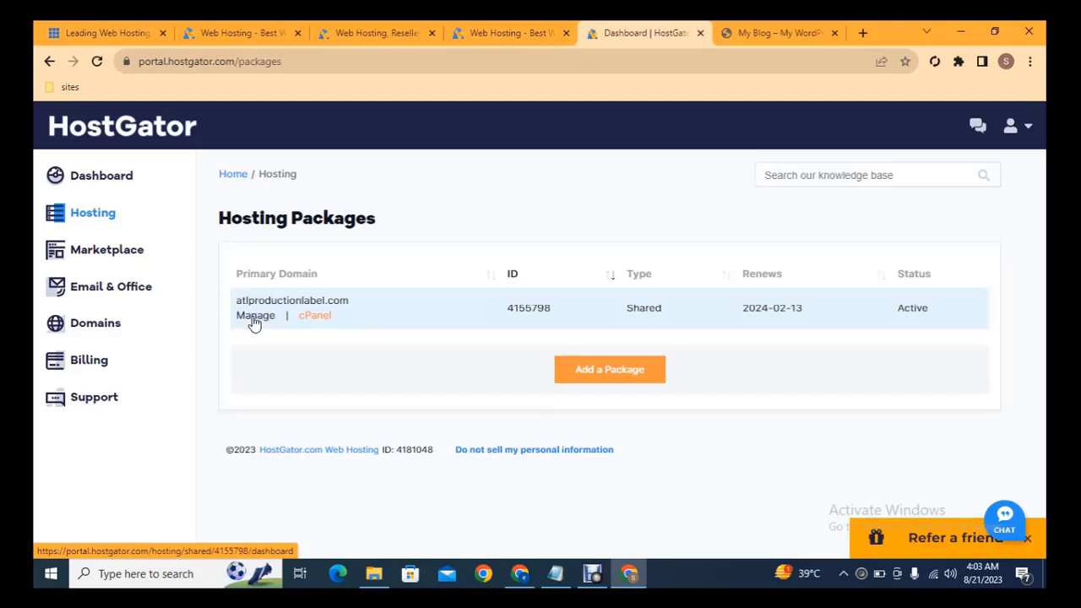
middle_click(256, 325)
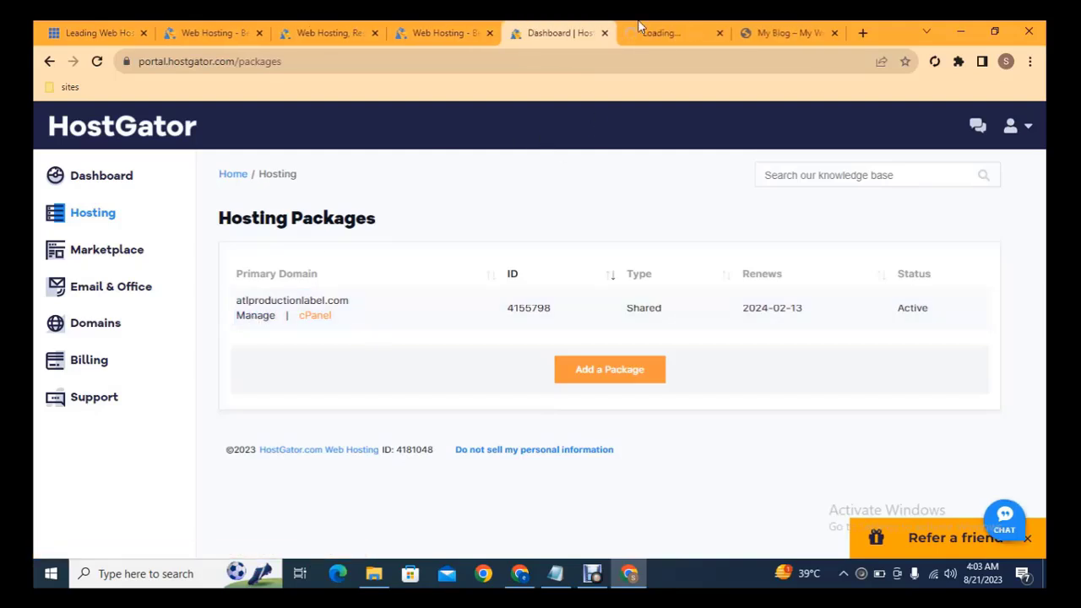
left_click(660, 32)
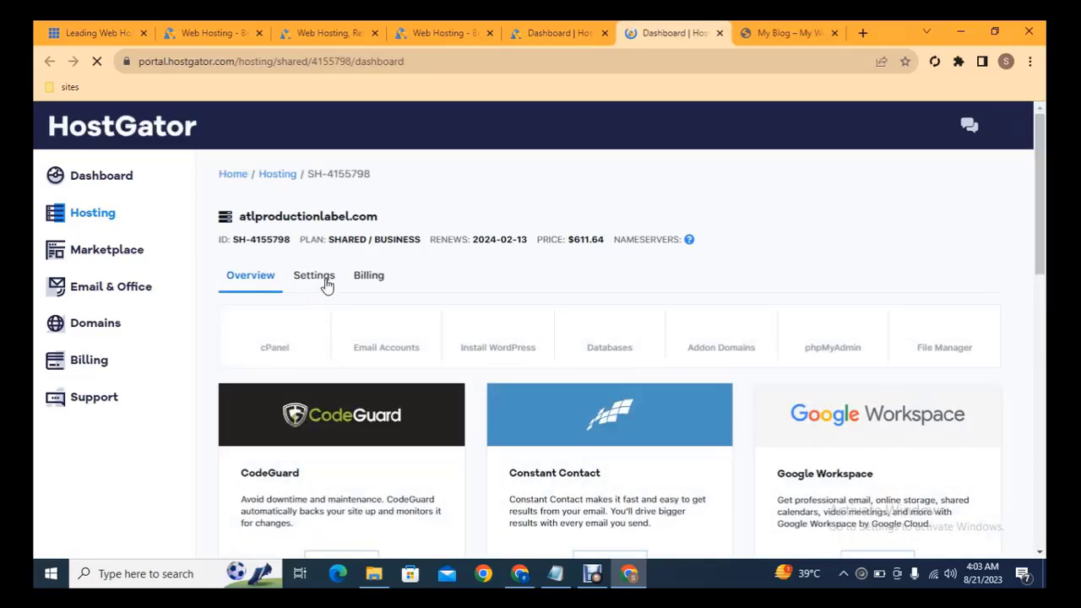
left_click(309, 282)
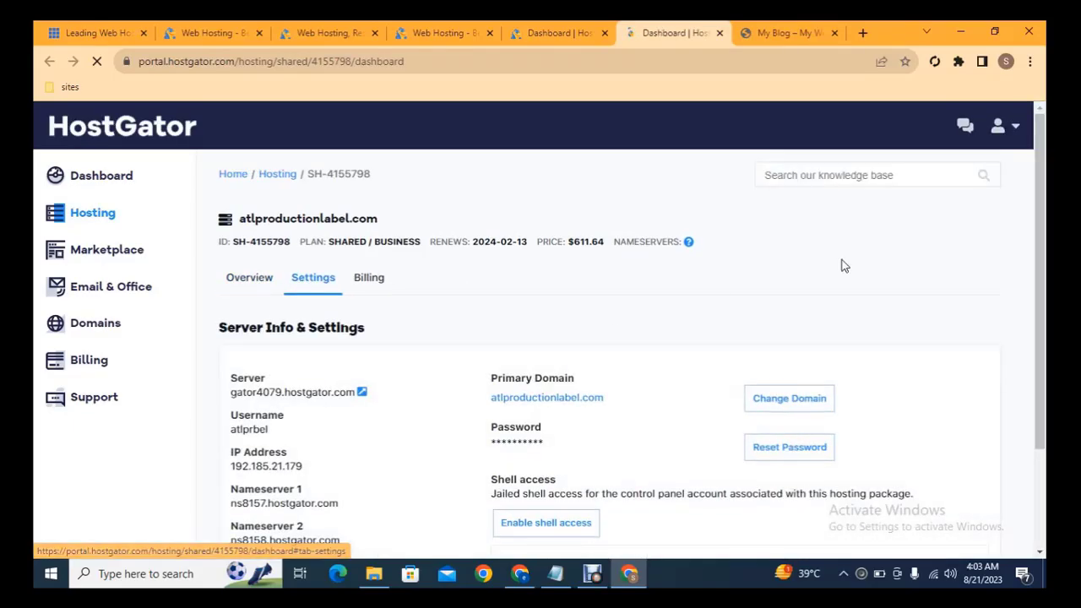
Step: Copy the Nameserver 1 address, ns8157.hostgator.com, from the hosting package's server information
scroll(667, 269, "down", 1)
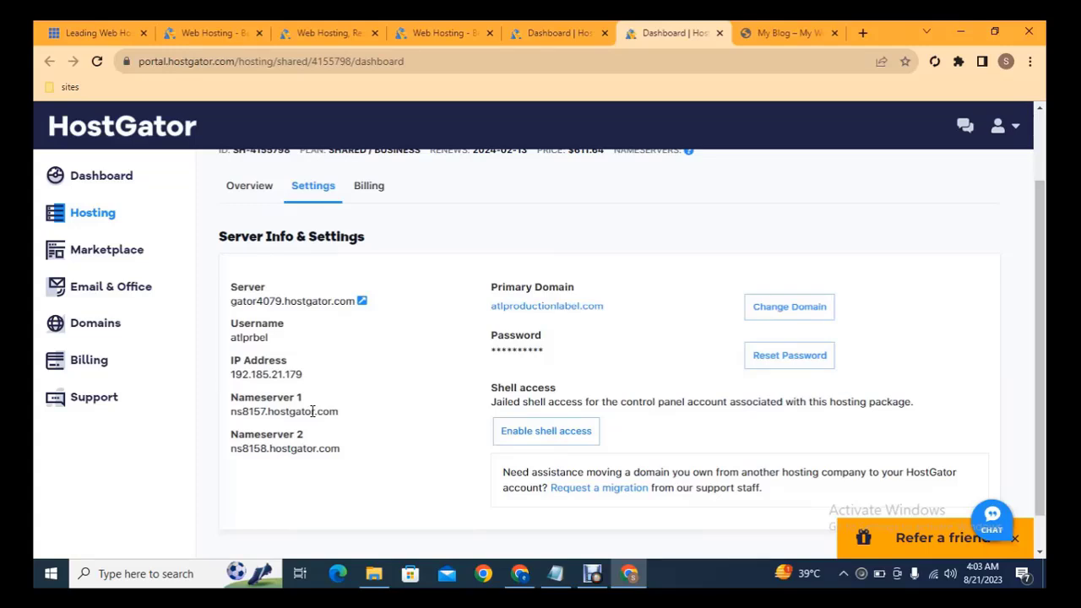
triple_click(312, 416)
key("ctrl+c")
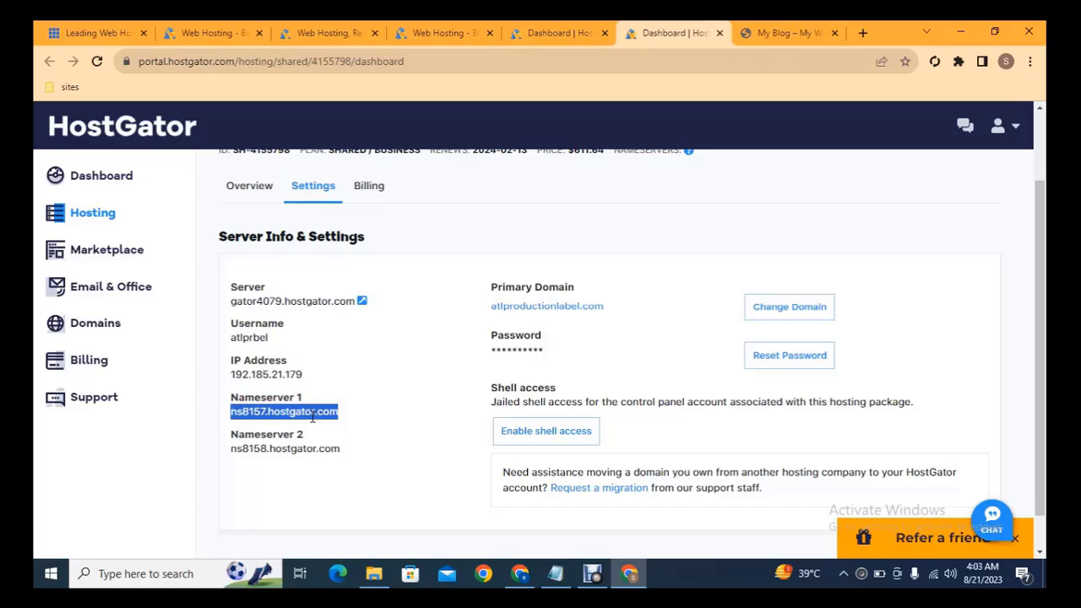
Step: Switch to the Hostinger control panel and open the nameservers of the latestfullhdmovies.com domain for changing
left_click(521, 576)
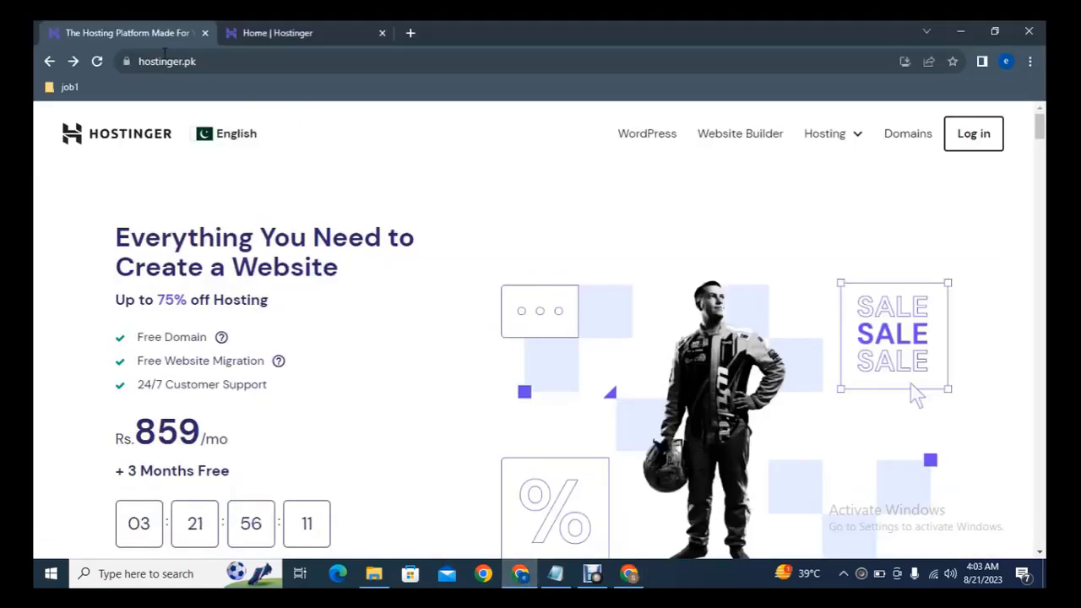
left_click(270, 32)
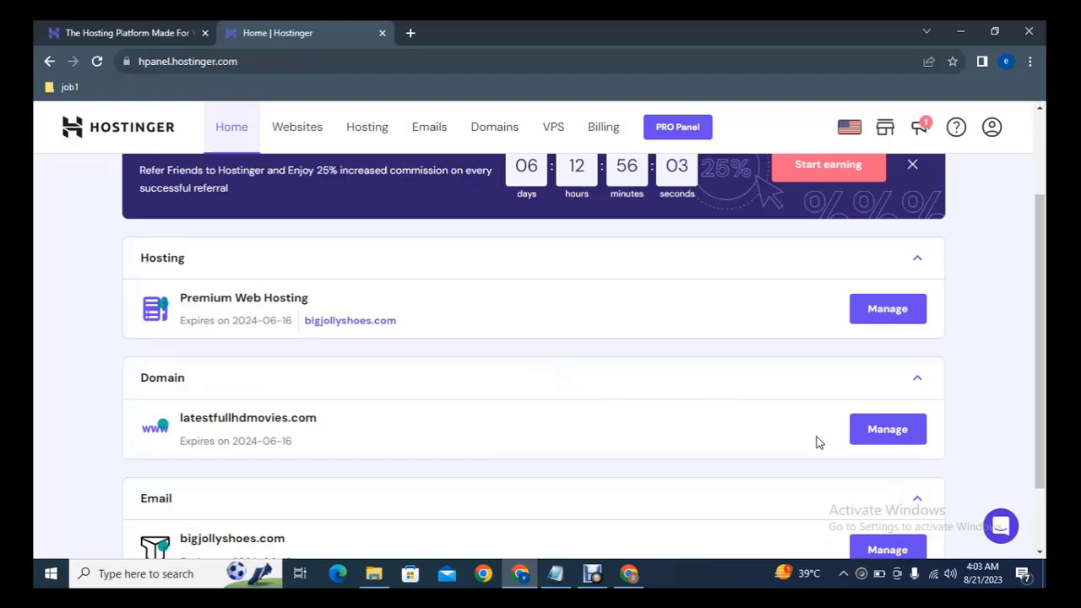
left_click(874, 440)
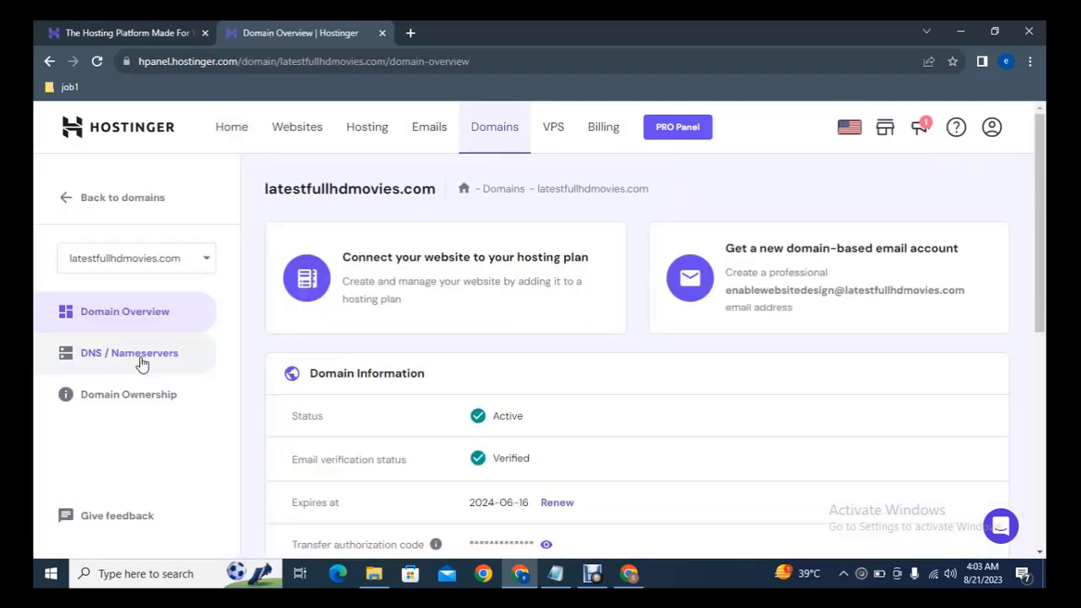
left_click(144, 361)
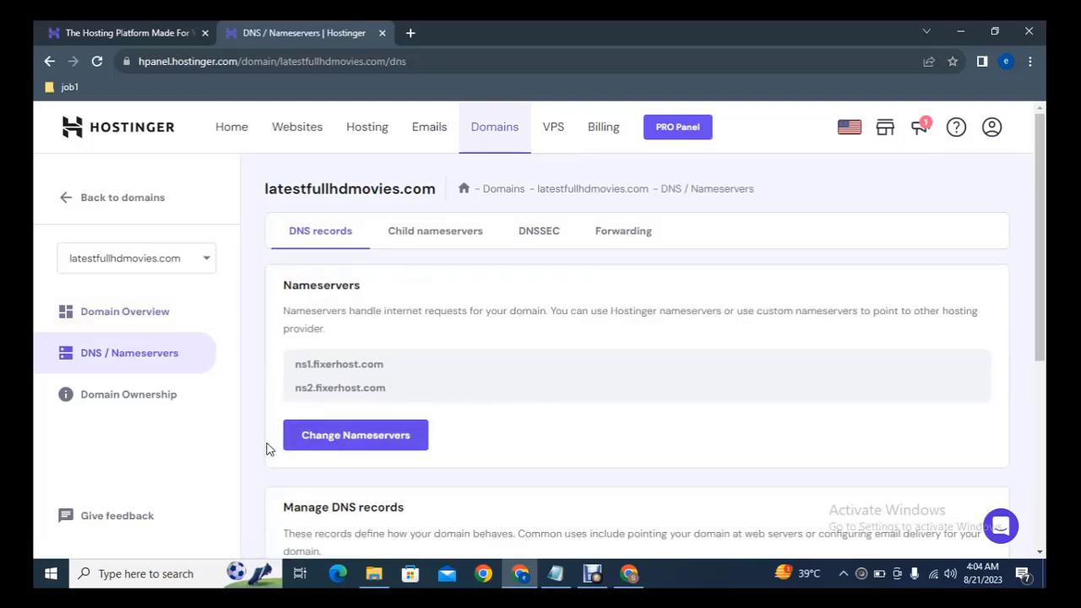
left_click(363, 436)
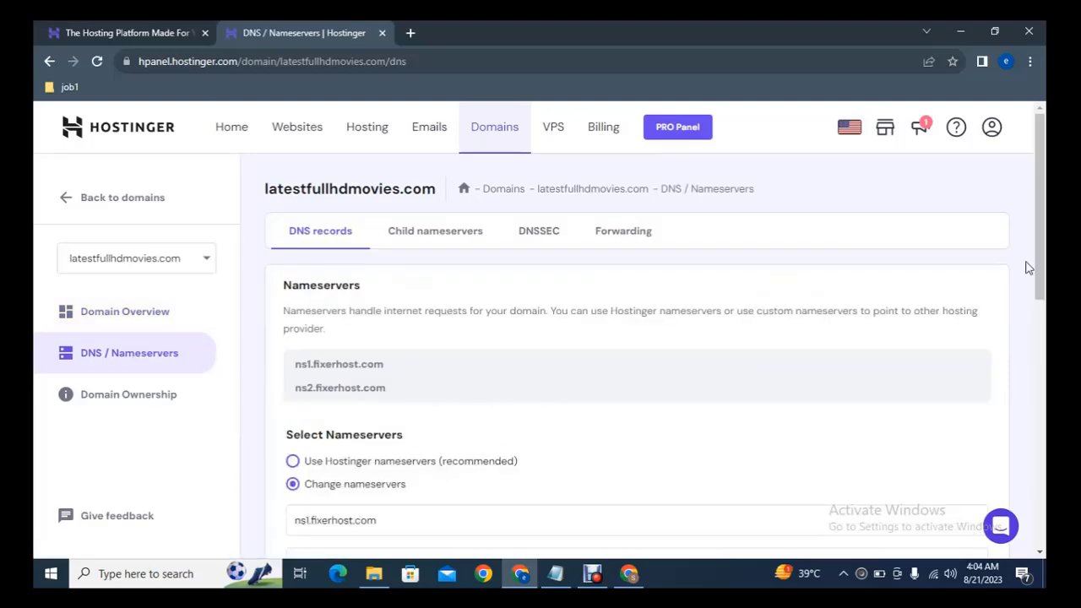
Step: Replace the domain's first nameserver with ns8157.hostgator.com
scroll(1017, 292, "down", 3)
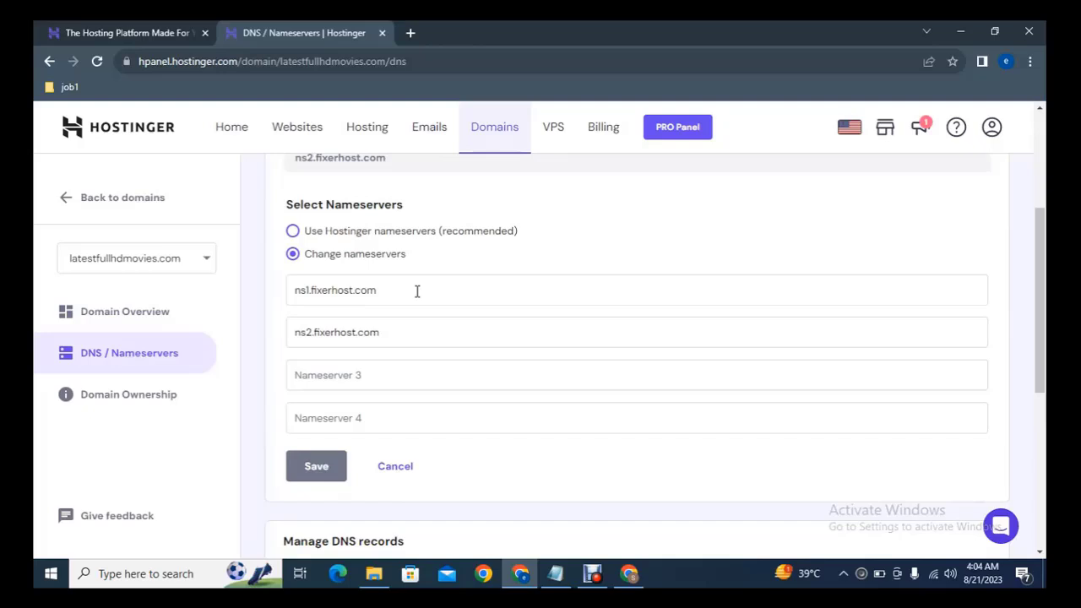
left_click_drag(401, 290, 239, 301)
key("ctrl+v")
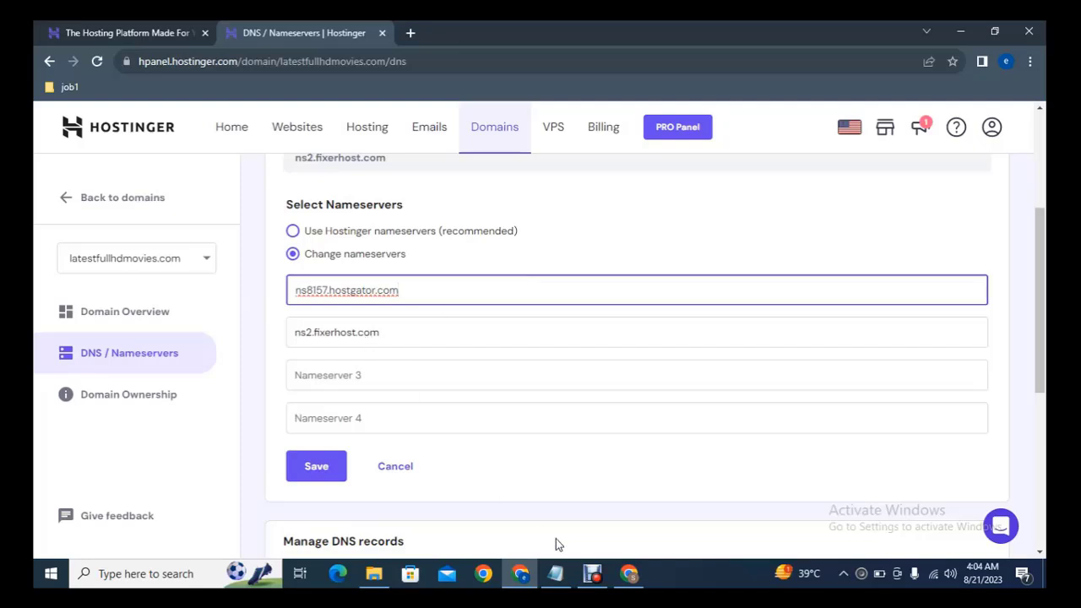
Step: Switch back to the HostGator package settings and copy the Nameserver 2 address, ns8158.hostgator.com
left_click(629, 573)
left_click_drag(342, 449, 223, 450)
key("ctrl+c")
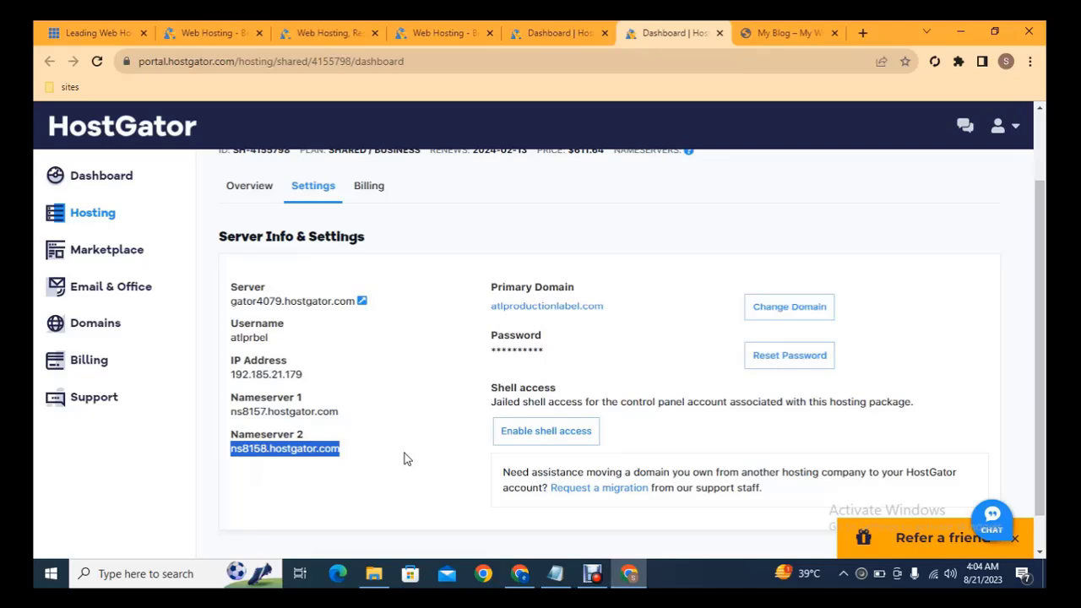
Step: Switch to the Hostinger control panel and replace the domain's second nameserver with ns8158.hostgator.com
left_click(520, 574)
triple_click(406, 324)
key("ctrl+v")
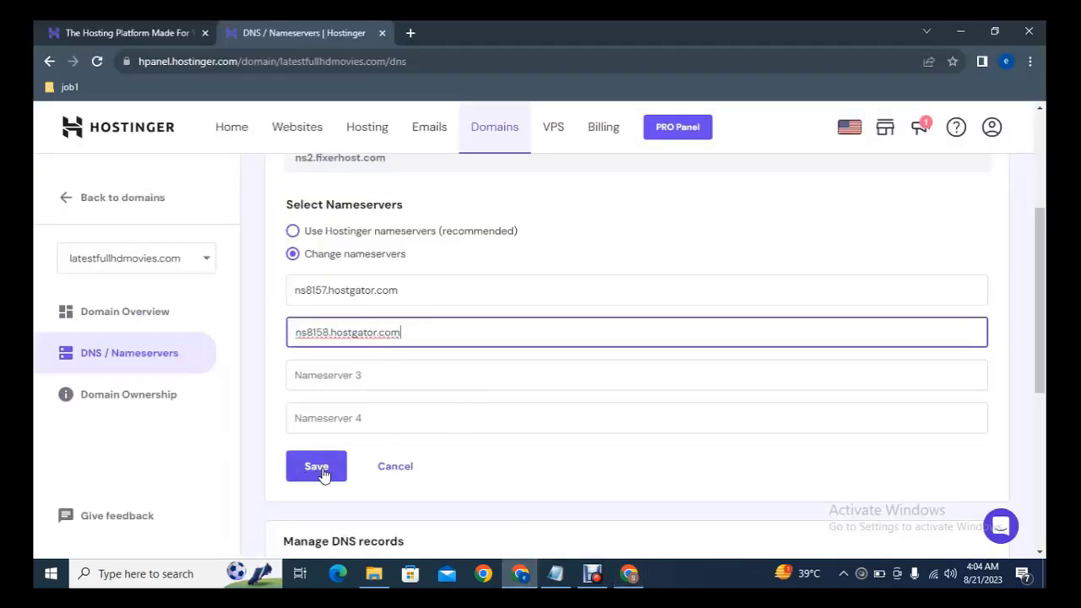
Step: Return to the HostGator hosting packages and open cPanel for the atlproductionlabel.com package
left_click(635, 574)
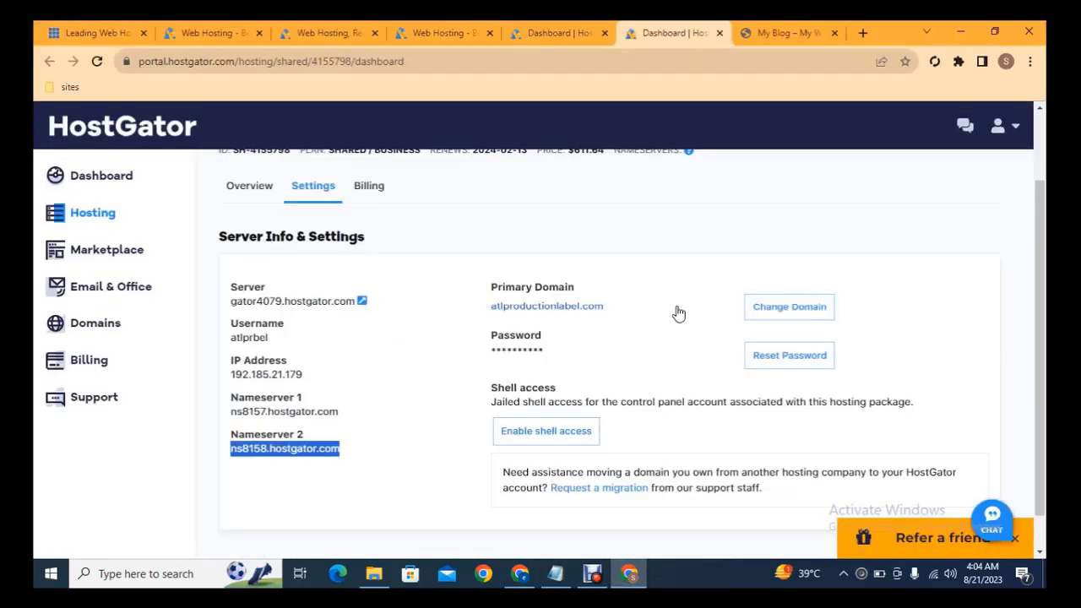
left_click(576, 27)
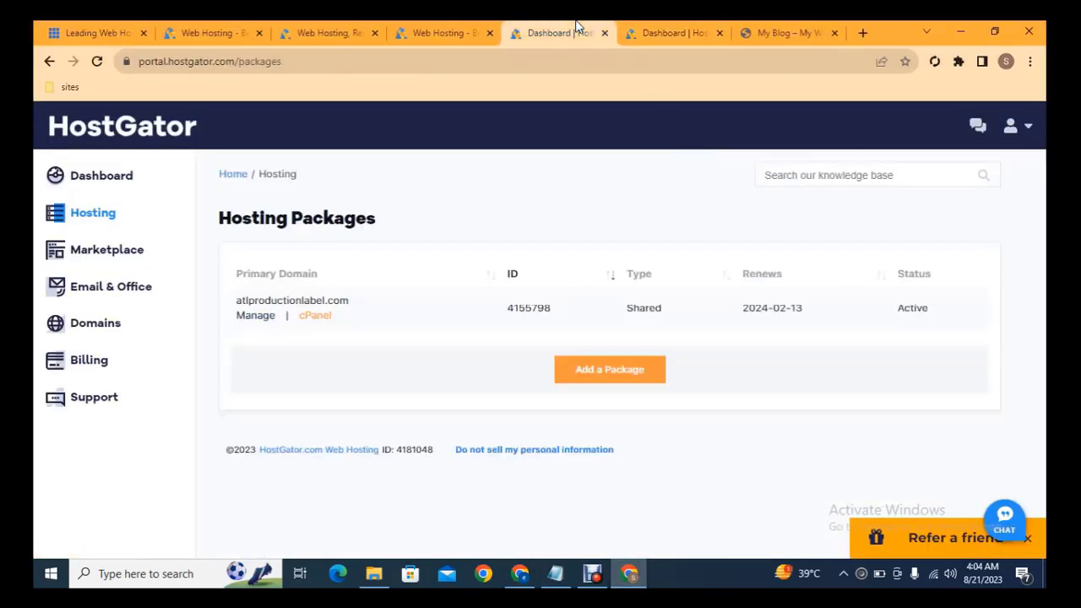
left_click(321, 318)
left_click(682, 29)
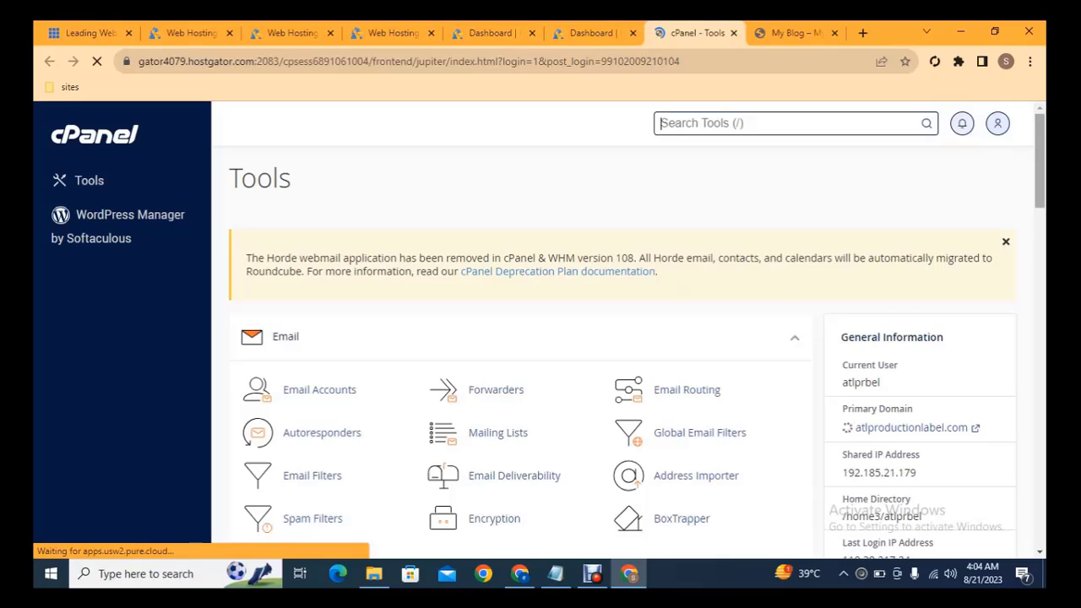
Step: Open the Softaculous Apps Installer from the cPanel Software section in a separate browser tab and switch to it
scroll(1044, 156, "down", 2)
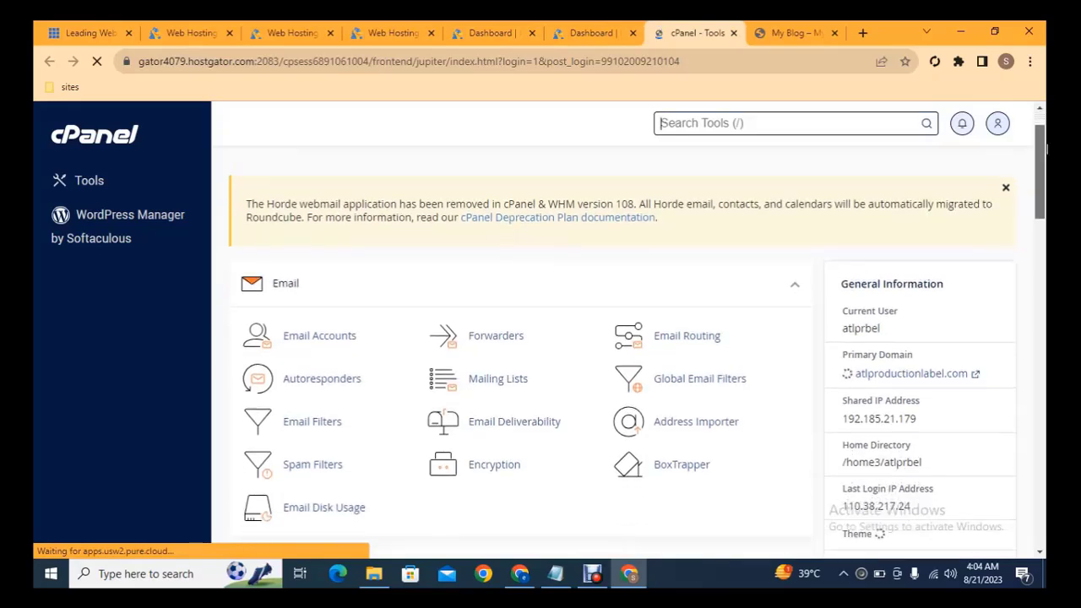
left_click_drag(1044, 156, 1042, 317)
scroll(743, 372, "down", 4)
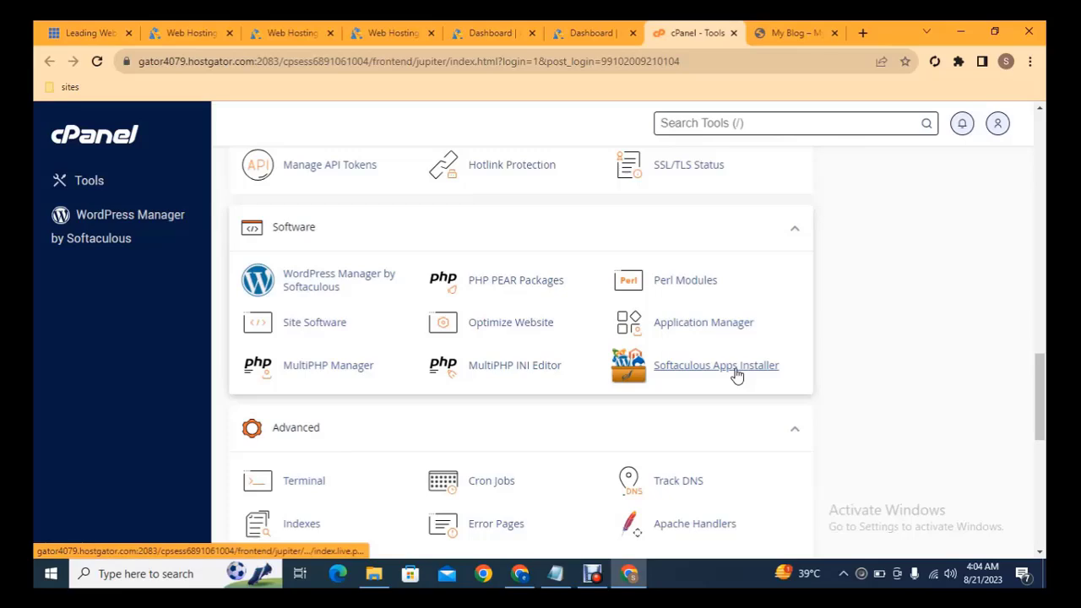
middle_click(738, 372)
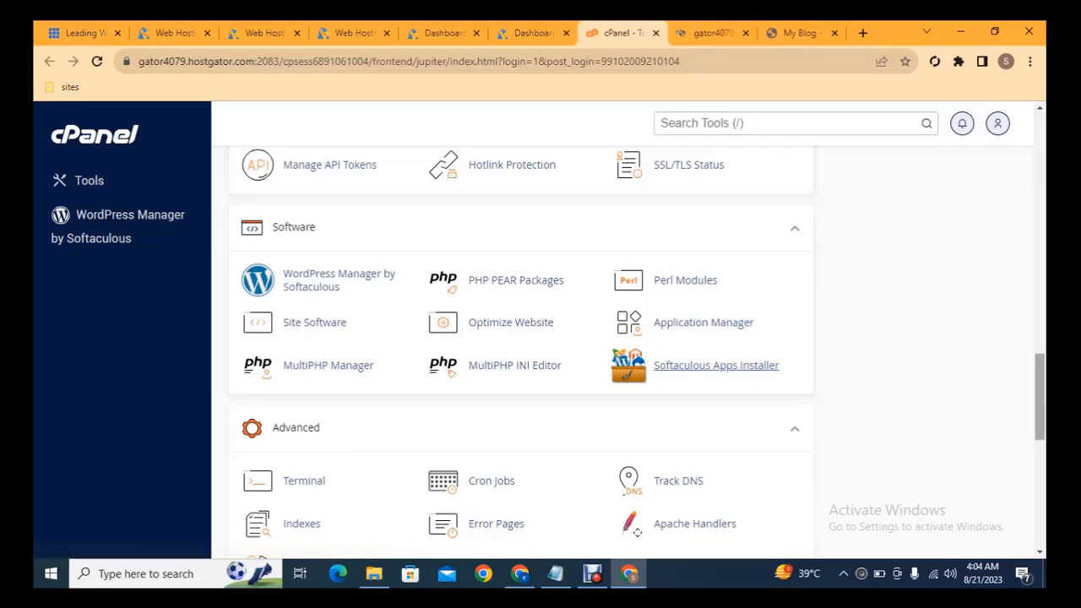
left_click_drag(1042, 380, 1042, 350)
left_click(711, 32)
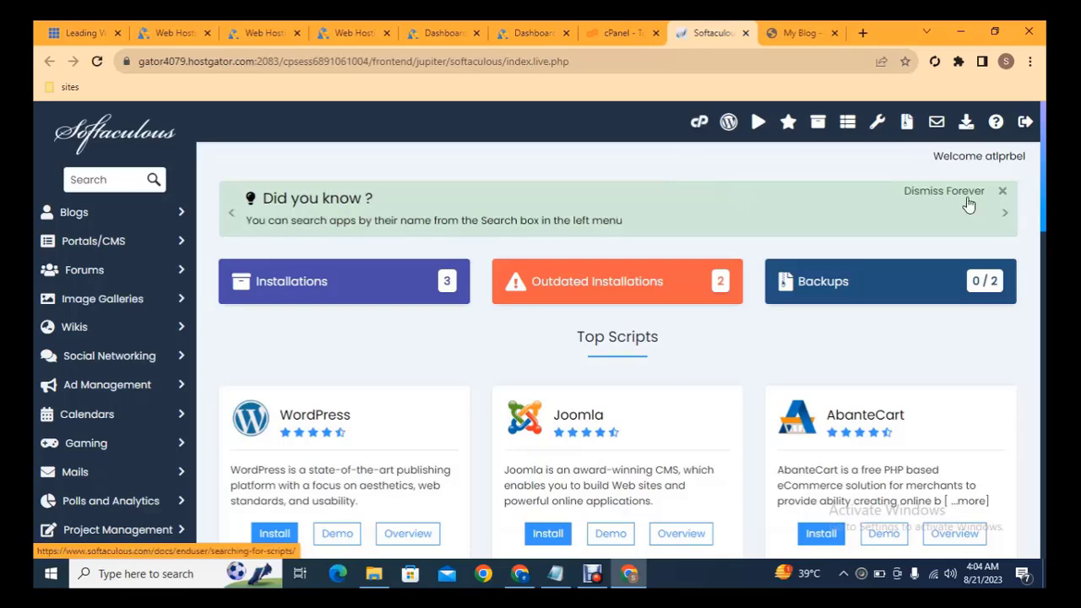
Step: Open the WordPress installation form from the Softaculous top scripts
left_click_drag(1045, 150, 1044, 180)
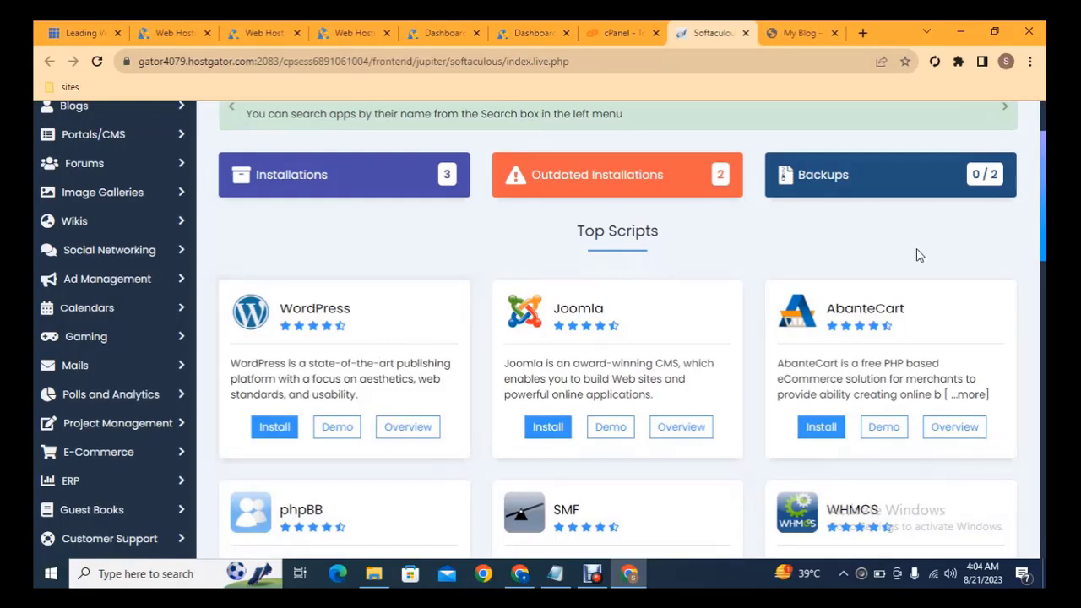
left_click(262, 429)
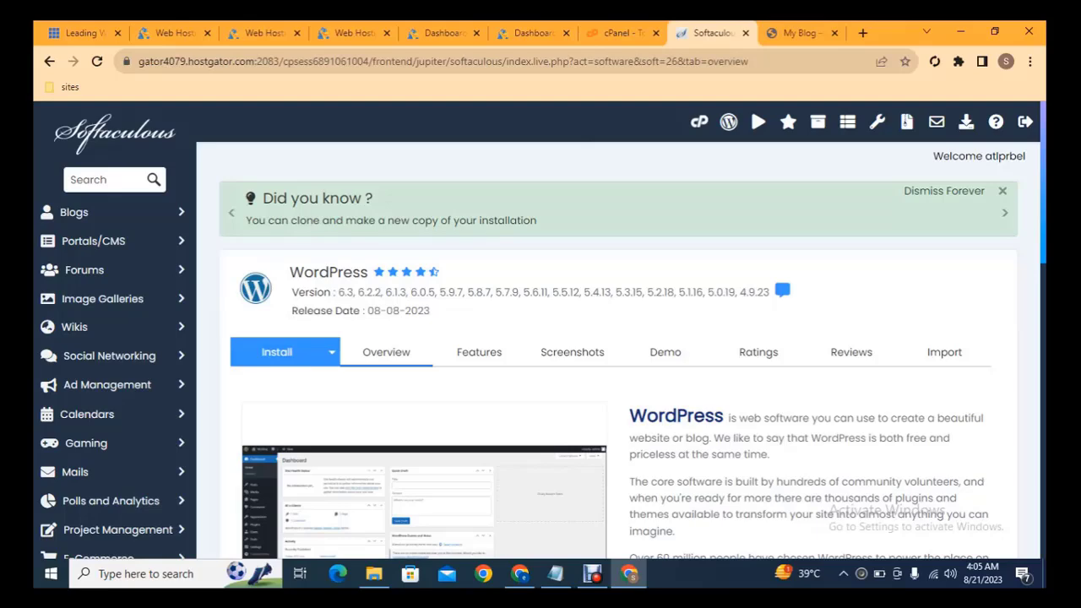
scroll(743, 327, "down", 3)
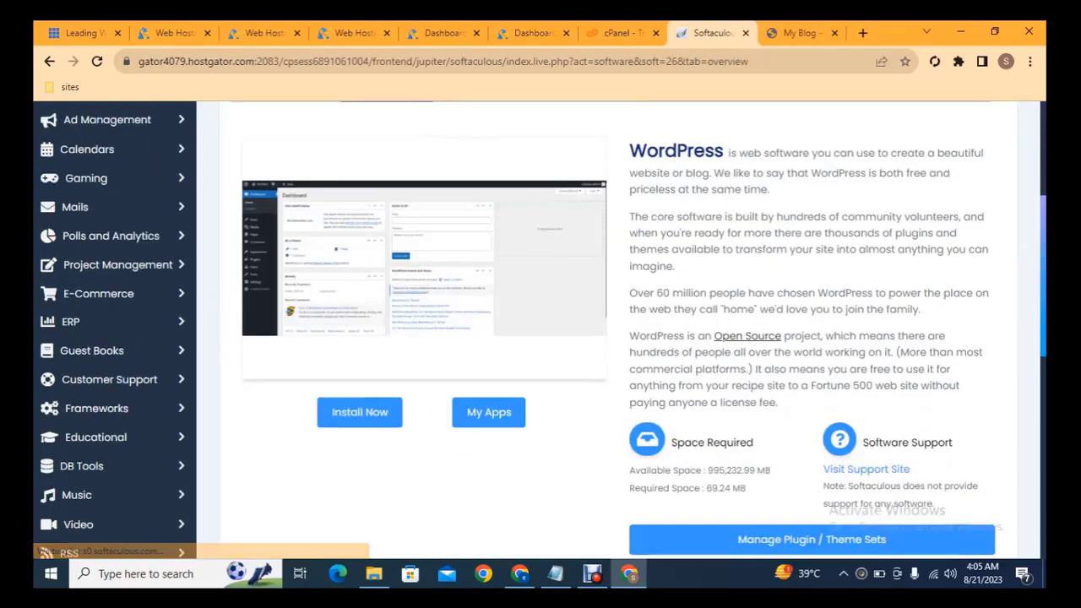
left_click(361, 412)
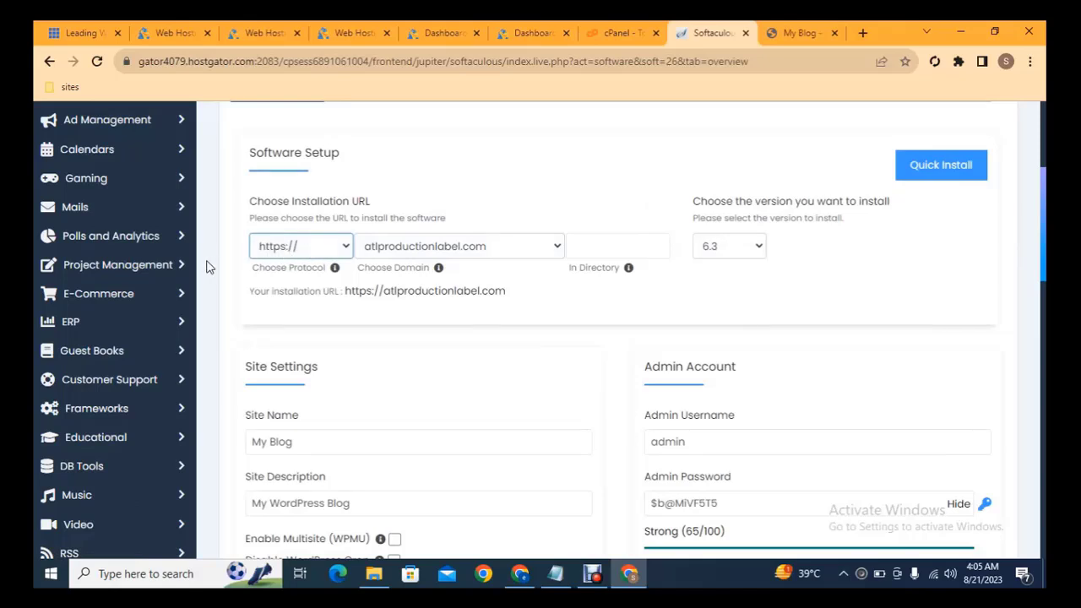
left_click(287, 250)
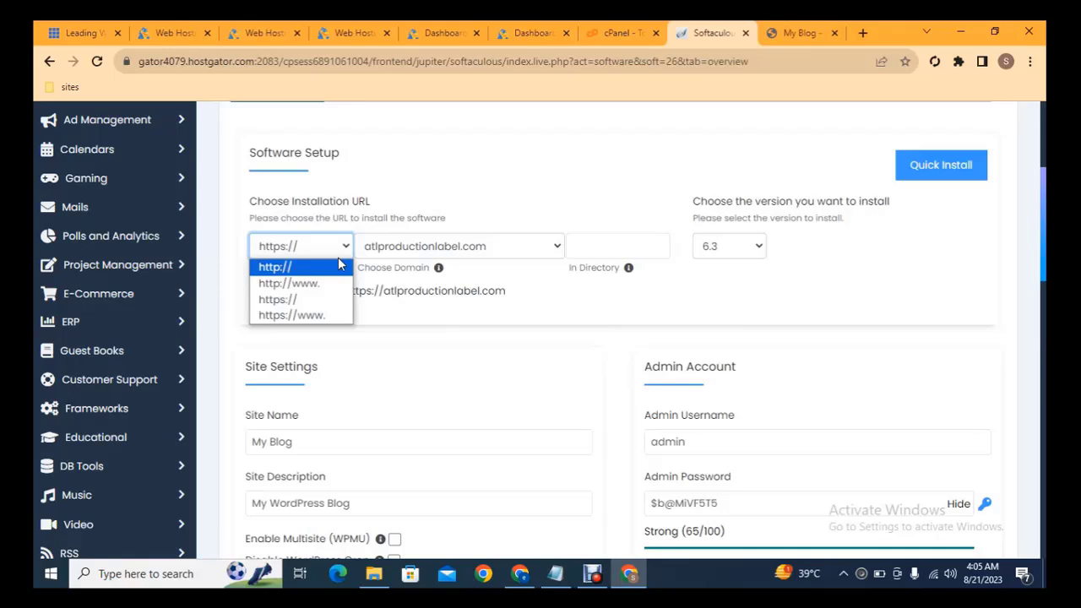
left_click(283, 271)
left_click(434, 245)
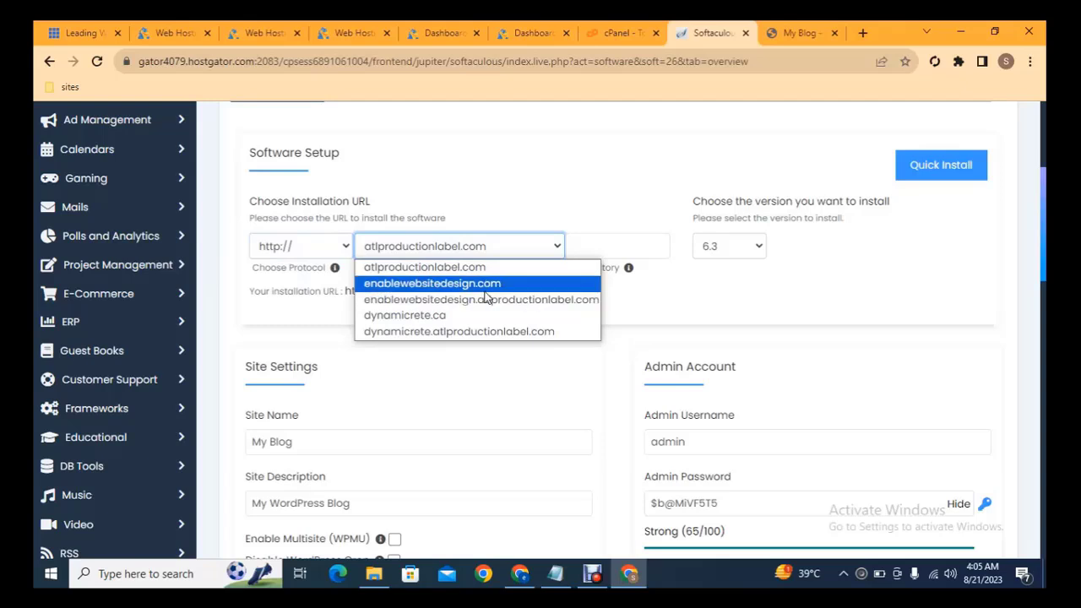
left_click(751, 268)
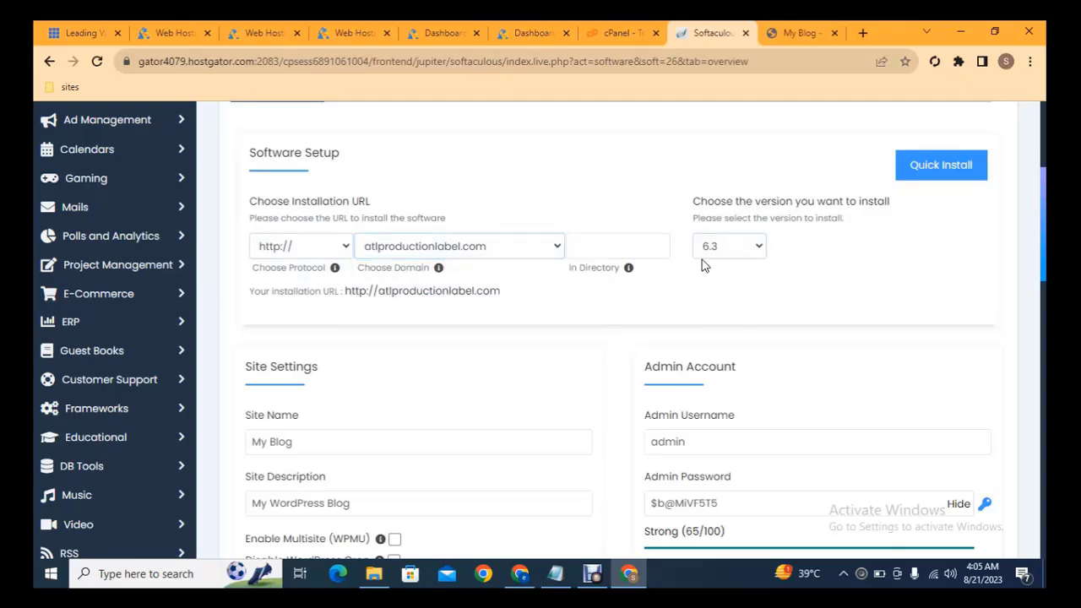
left_click(730, 246)
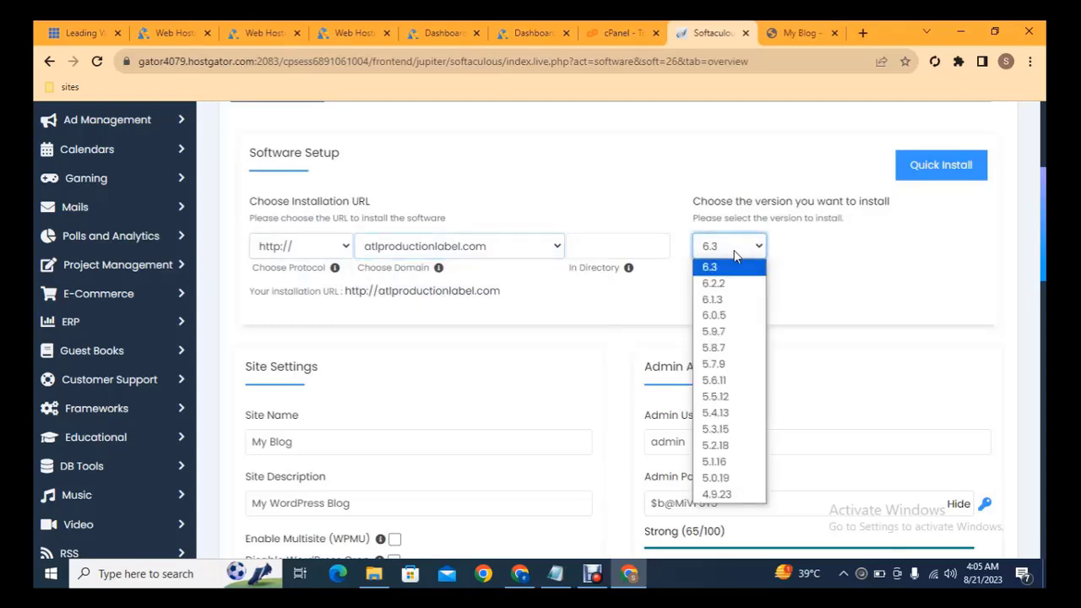
left_click(897, 248)
left_click(598, 248)
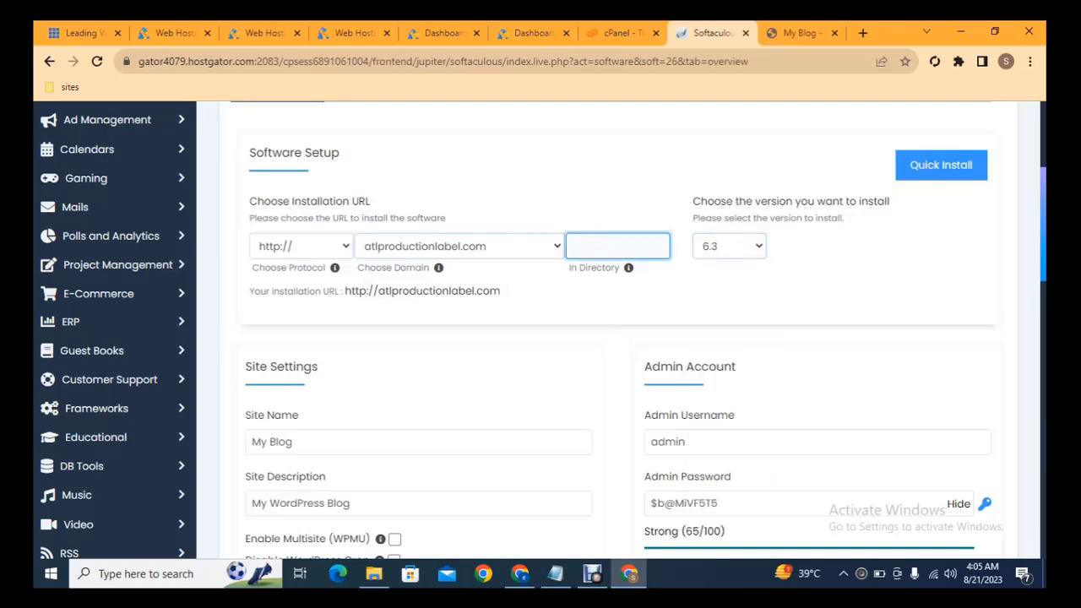
Step: Review the WordPress installation form's admin account, site settings, language, plugin and theme options down to the install section
scroll(630, 287, "down", 2)
left_click(672, 281)
left_click_drag(658, 279, 700, 335)
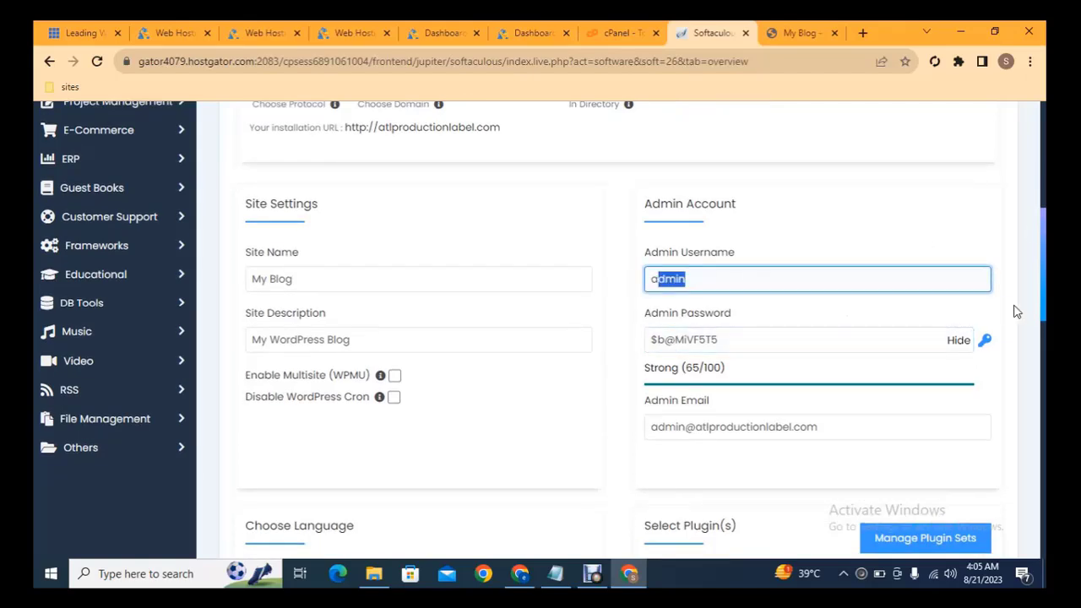
left_click_drag(1045, 251, 1044, 265)
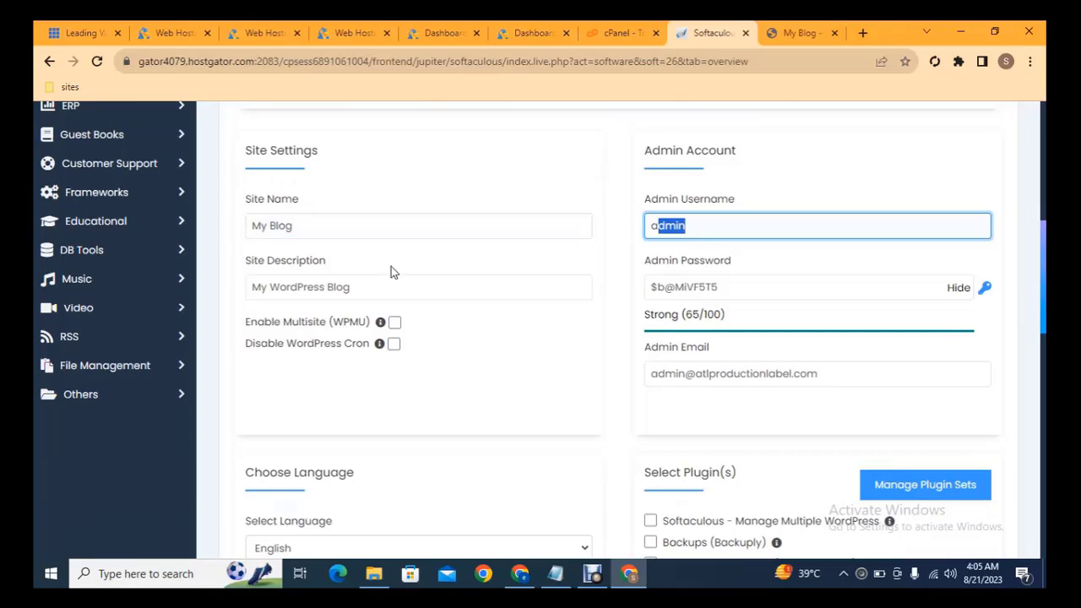
left_click_drag(1046, 246, 1044, 288)
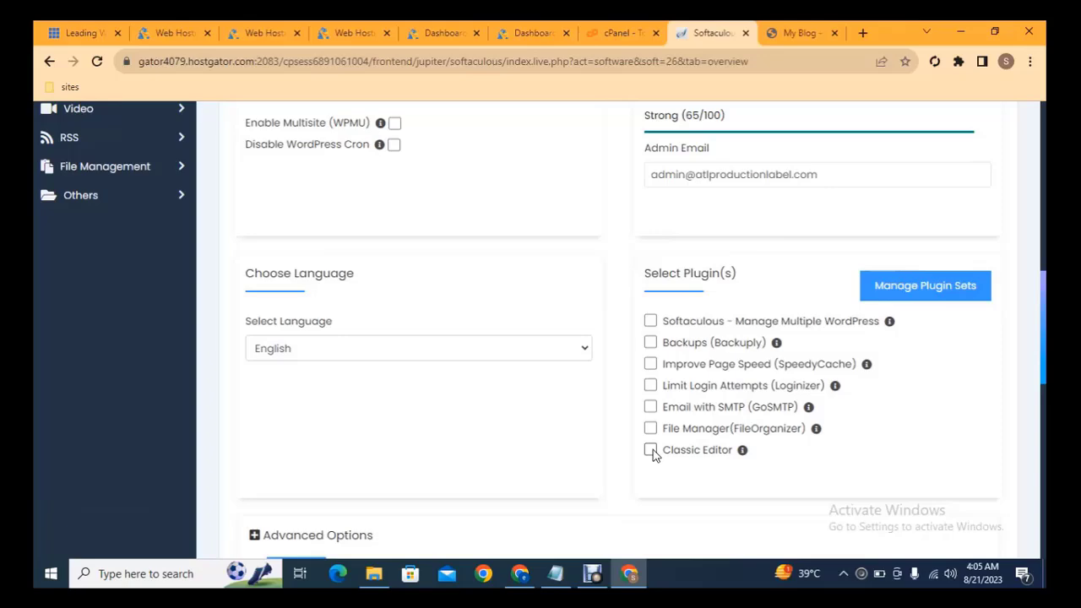
left_click_drag(1045, 354, 1044, 464)
scroll(760, 363, "down", 1)
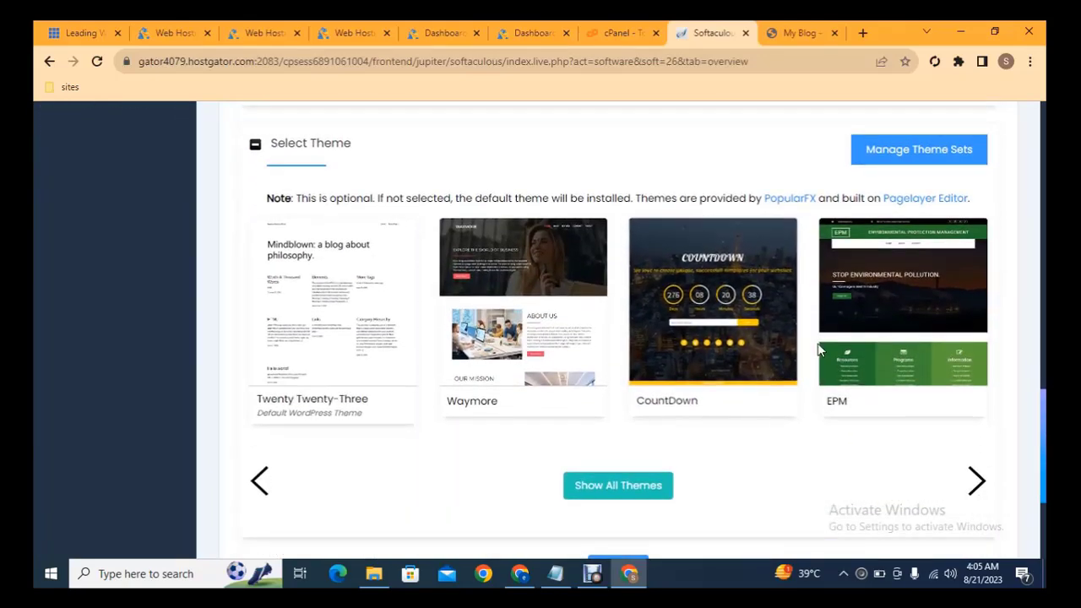
scroll(732, 470, "down", 2)
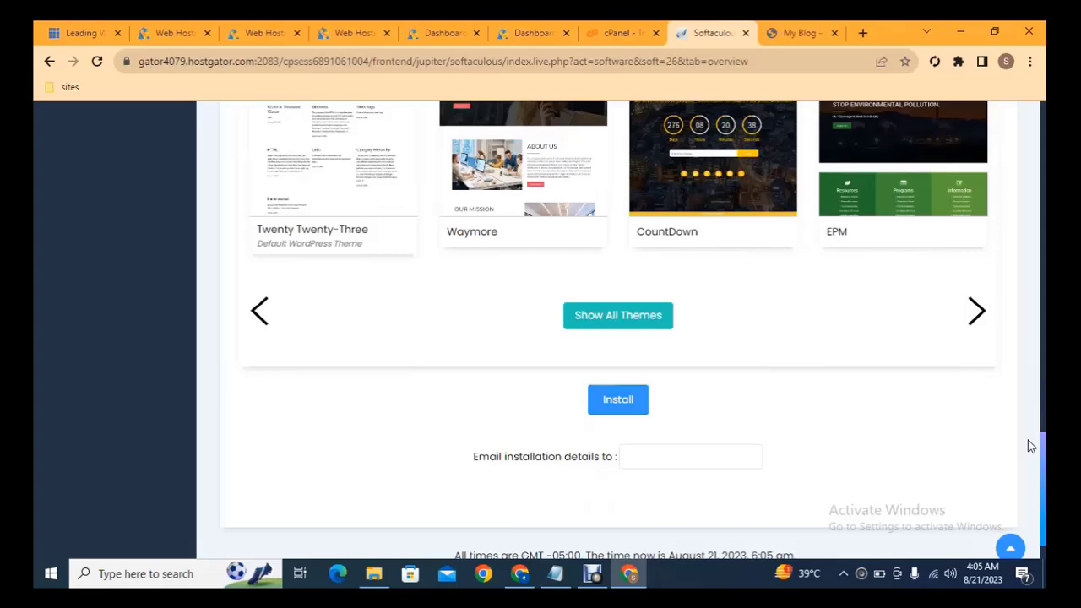
left_click_drag(1032, 442, 1037, 143)
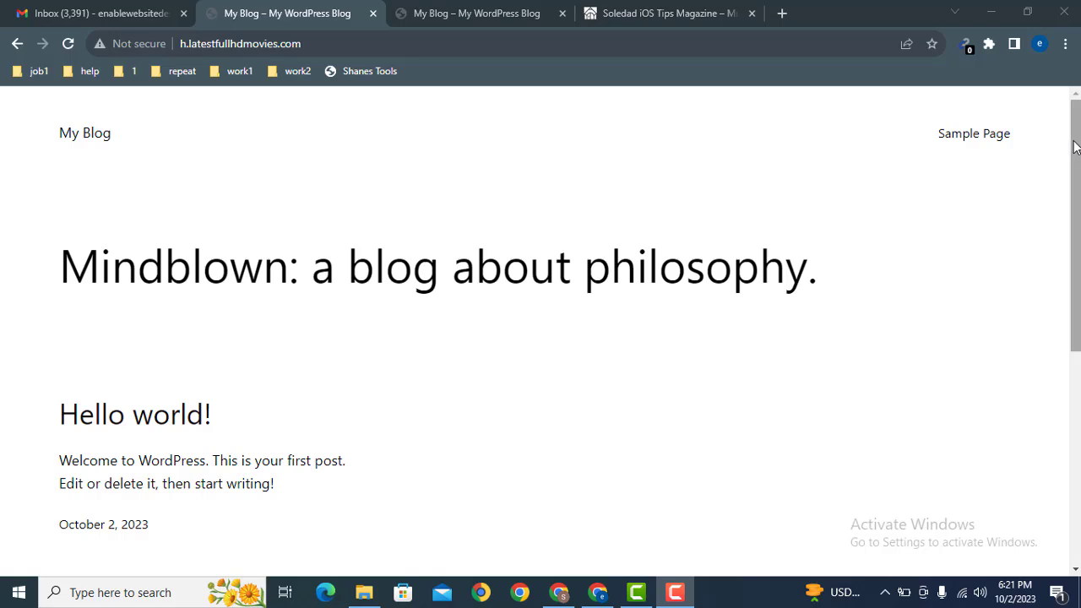
Step: Switch to the h.latestfullhdmovies.com site and open its wp-admin login page
left_click(423, 7)
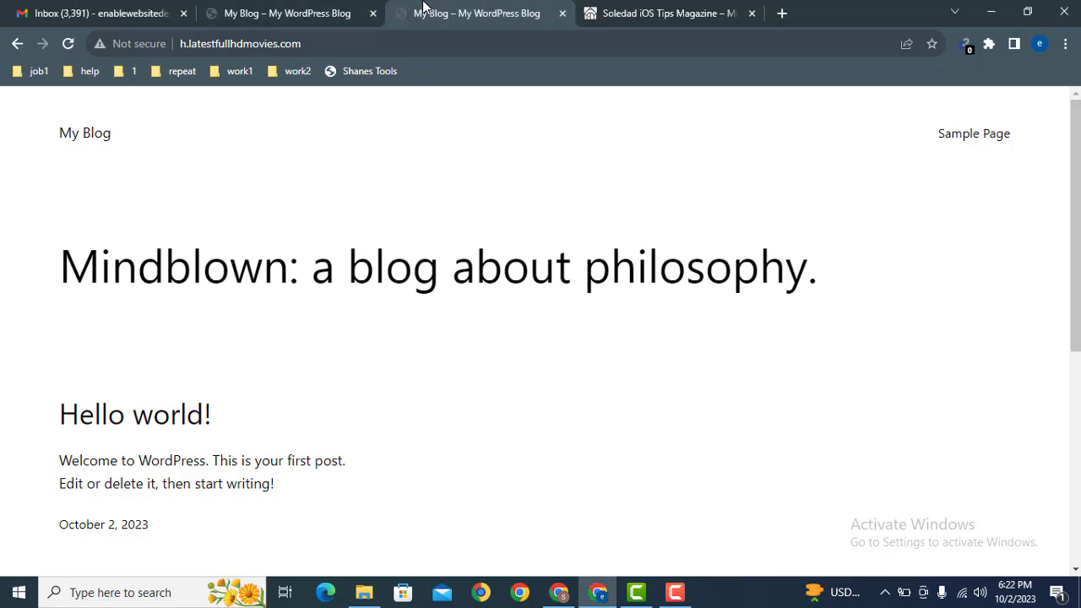
left_click(364, 38)
left_click(361, 39)
type("/")
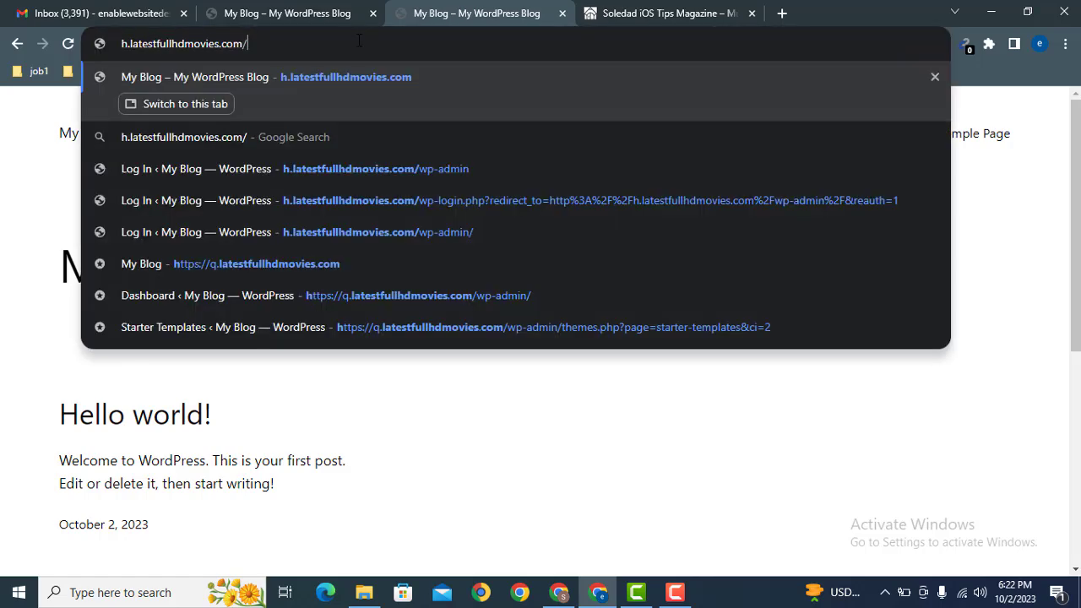
key("Down")
key("Return")
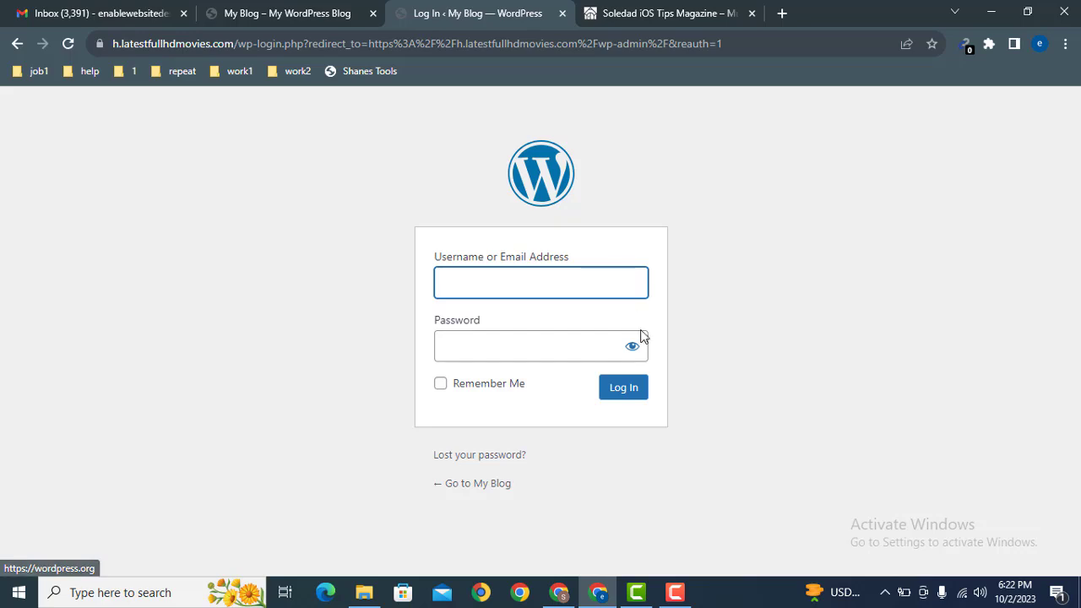
Step: Fill in the saved admin username and account password, and log in to the WordPress dashboard
left_click(564, 336)
left_click(525, 284)
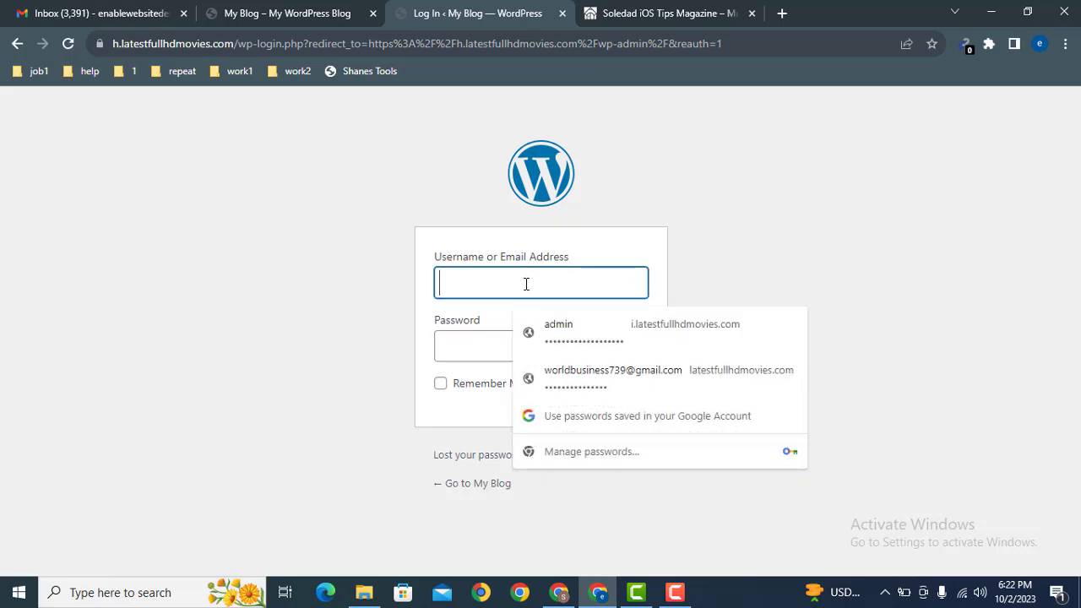
left_click(574, 329)
left_click(629, 394)
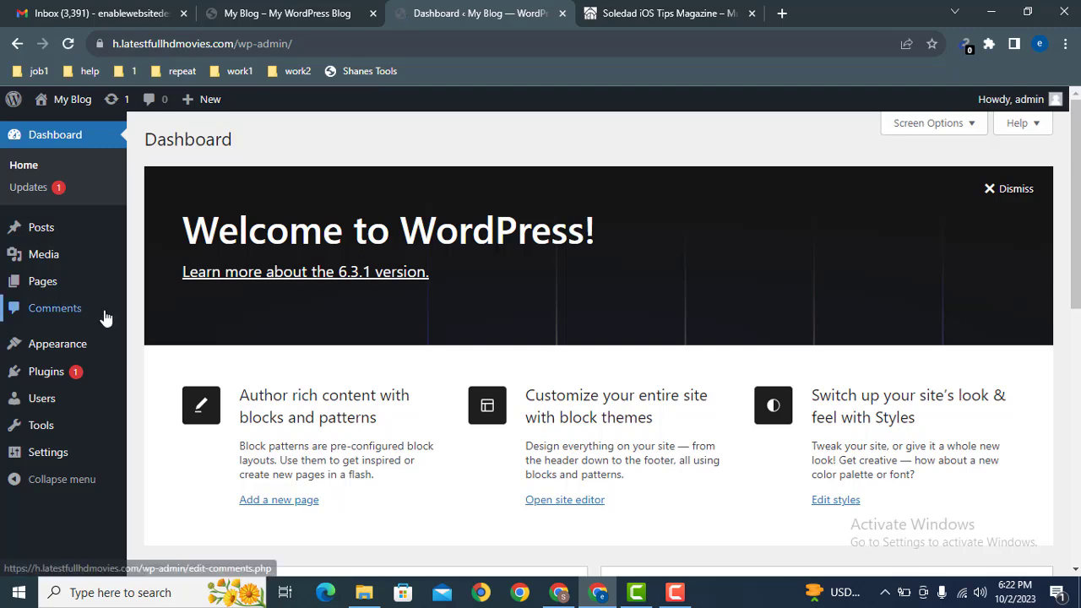
Step: Set the site's permalink structure to Post name and save the change
mouse_move(71, 462)
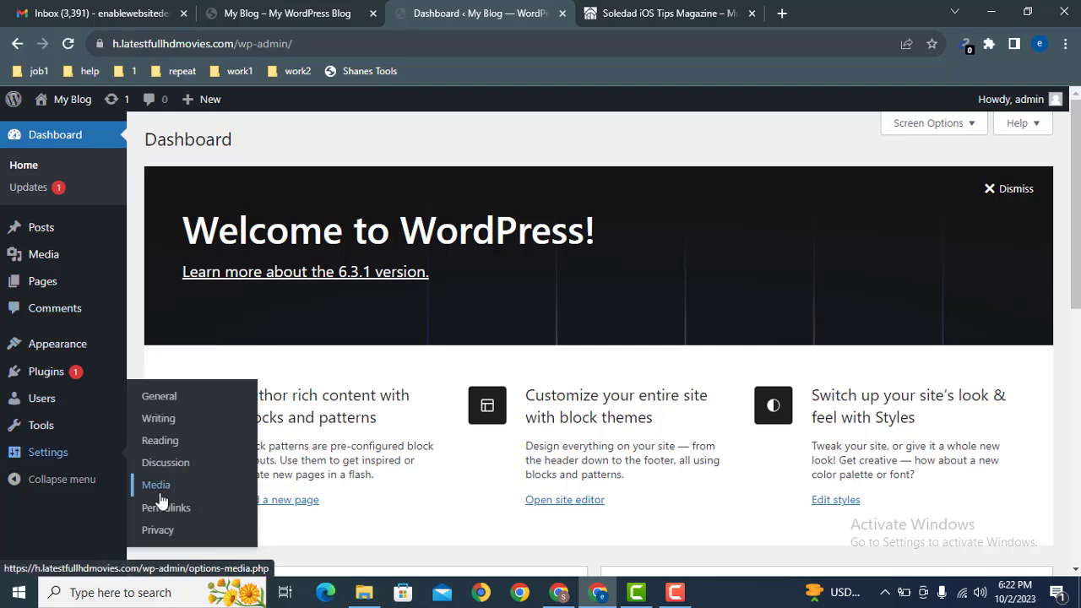
middle_click(161, 507)
left_click(573, 10)
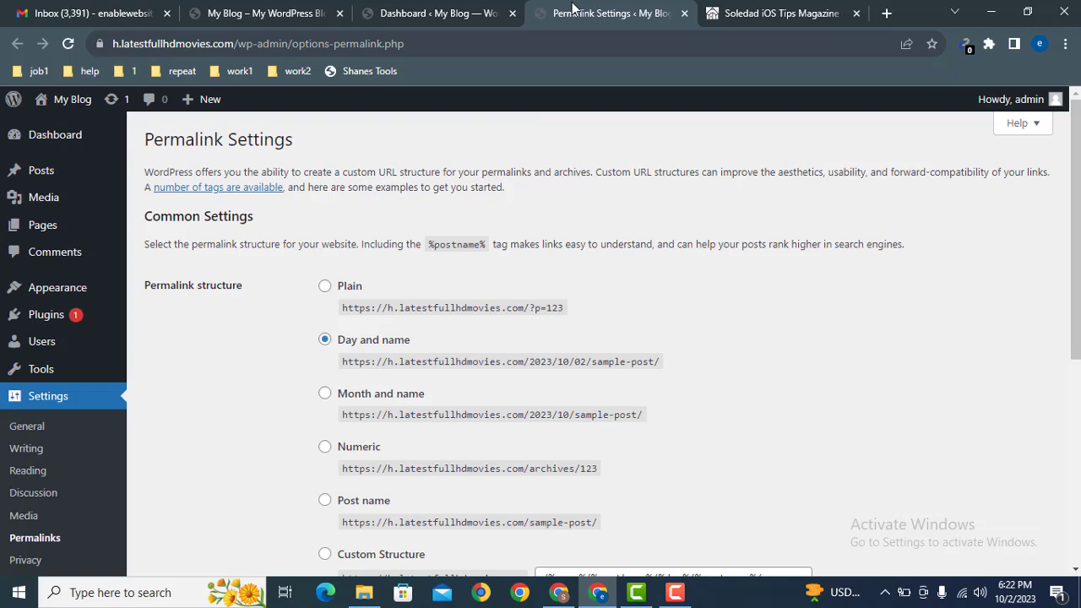
scroll(972, 244, "down", 3)
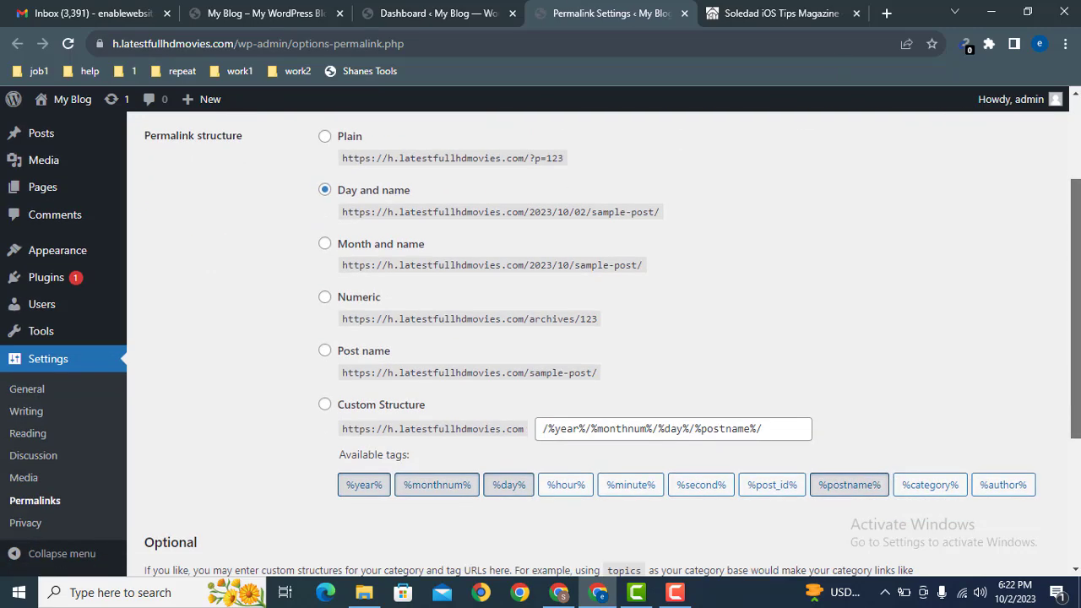
left_click(325, 288)
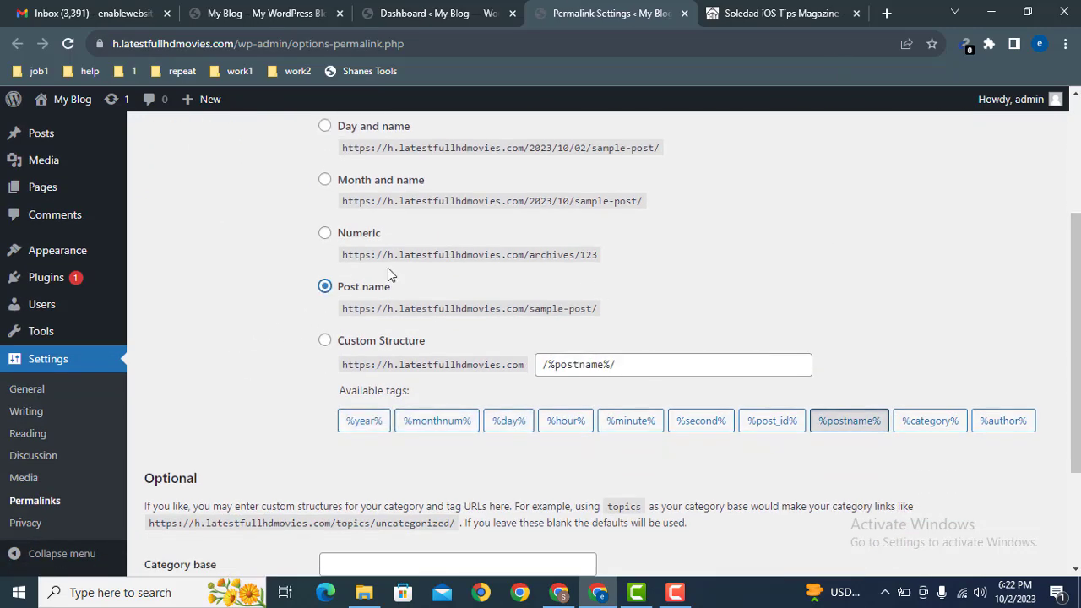
scroll(1072, 355, "down", 2)
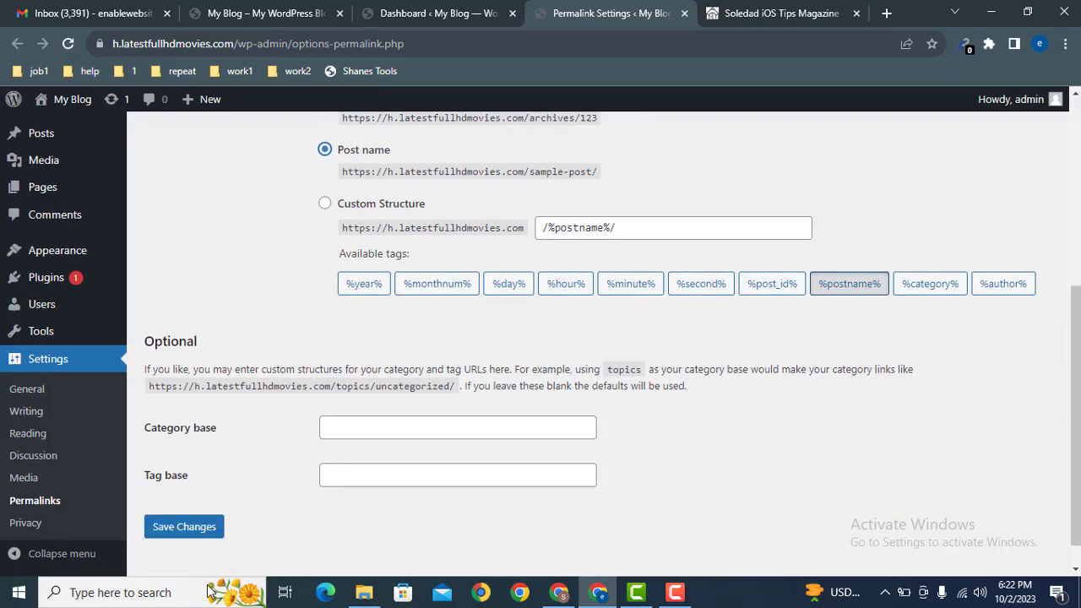
left_click(185, 532)
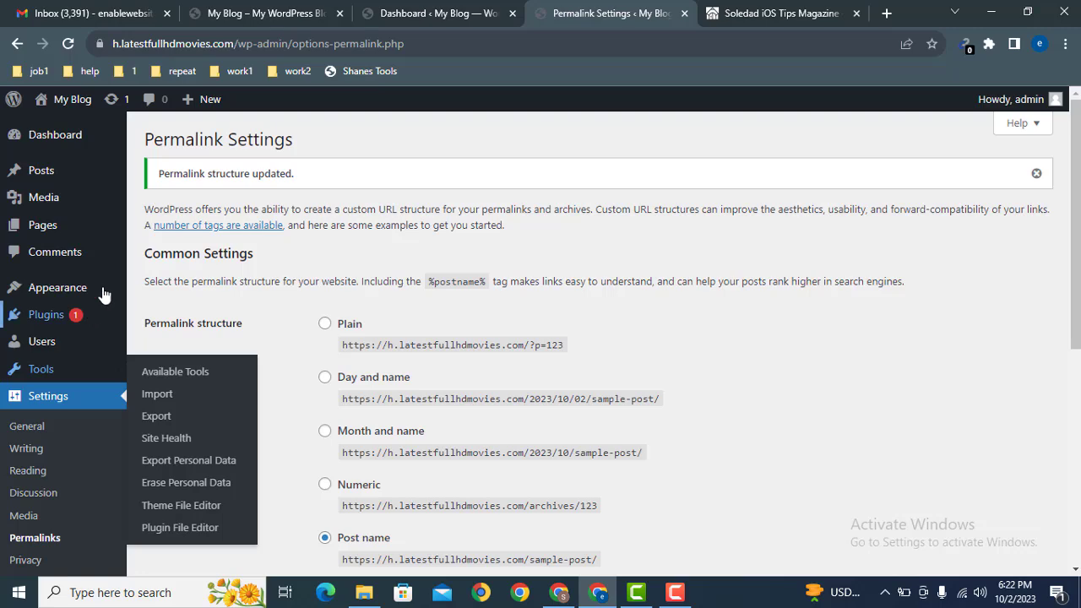
Step: Go to the site's installed themes and open the Add Themes page in a separate tab
left_click(163, 287)
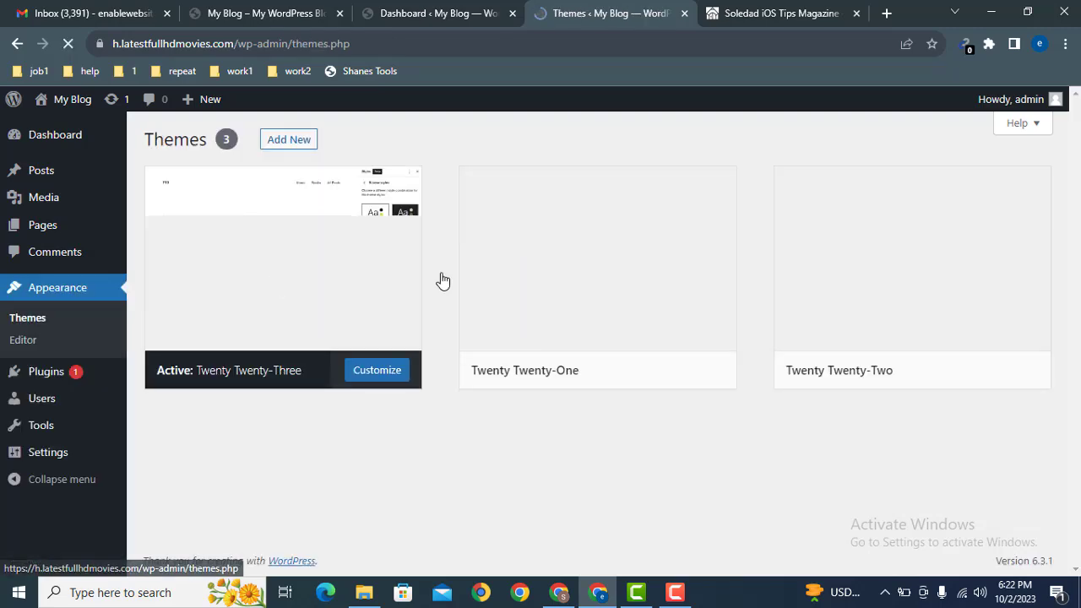
middle_click(289, 139)
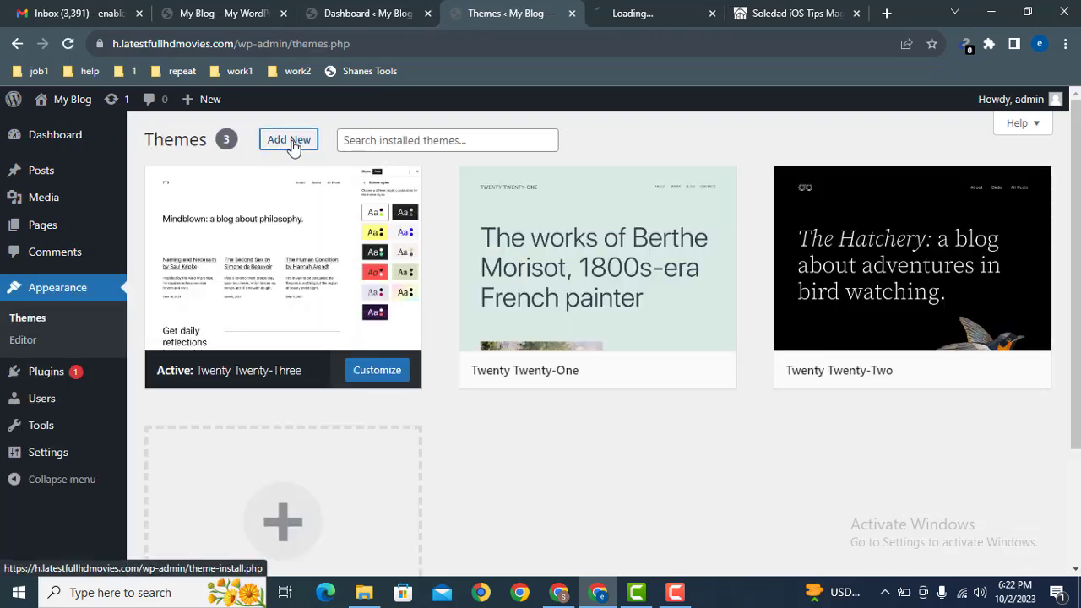
left_click(635, 13)
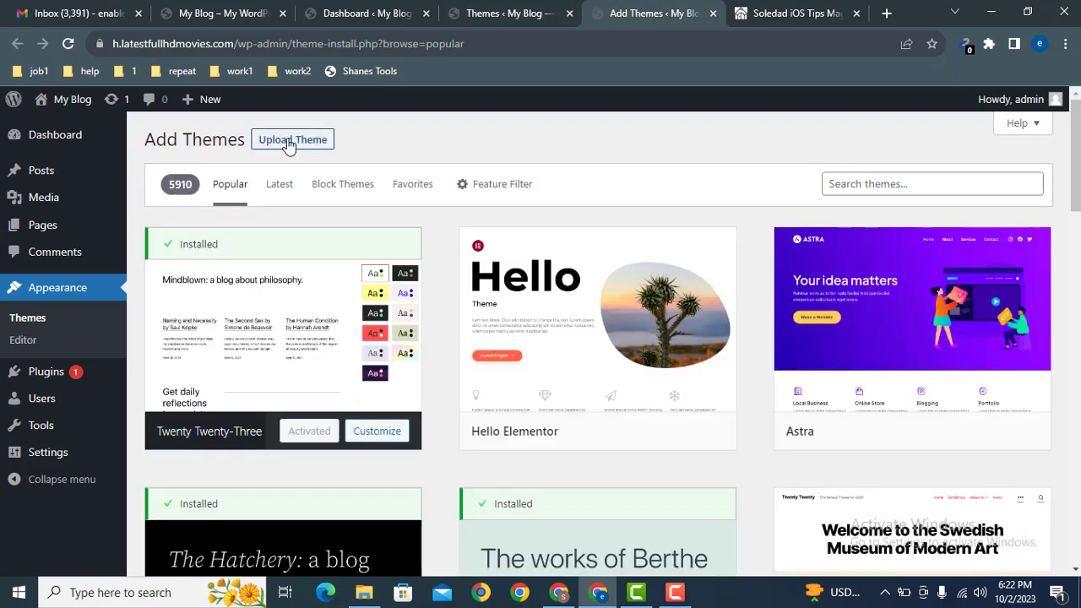
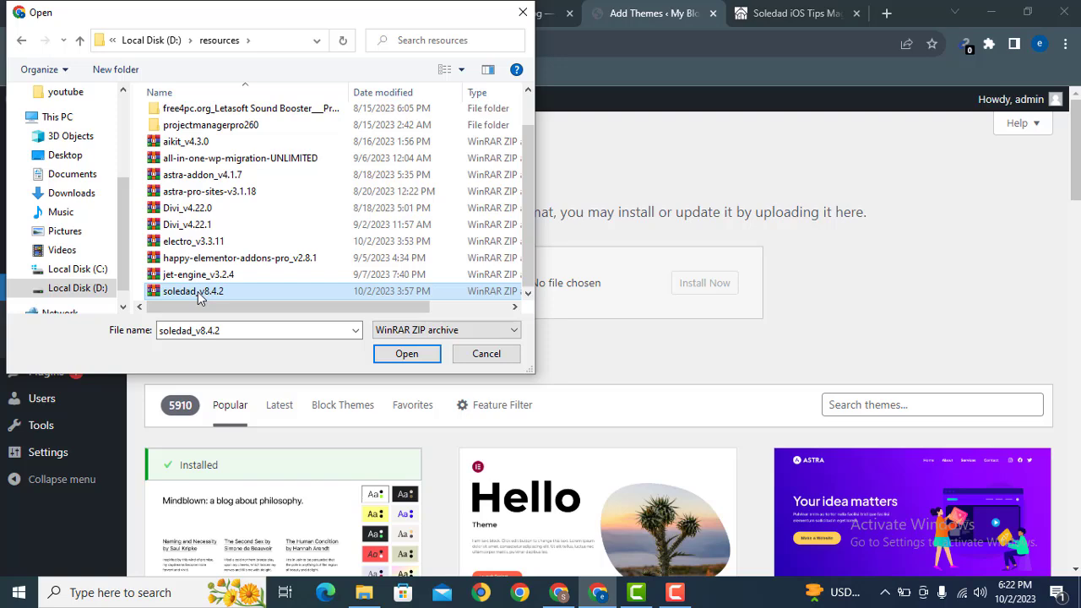
Step: Extract the soledad_v8.4.2 archive in the resources folder and choose the soledad zip inside it as the theme to upload
right_click(198, 290)
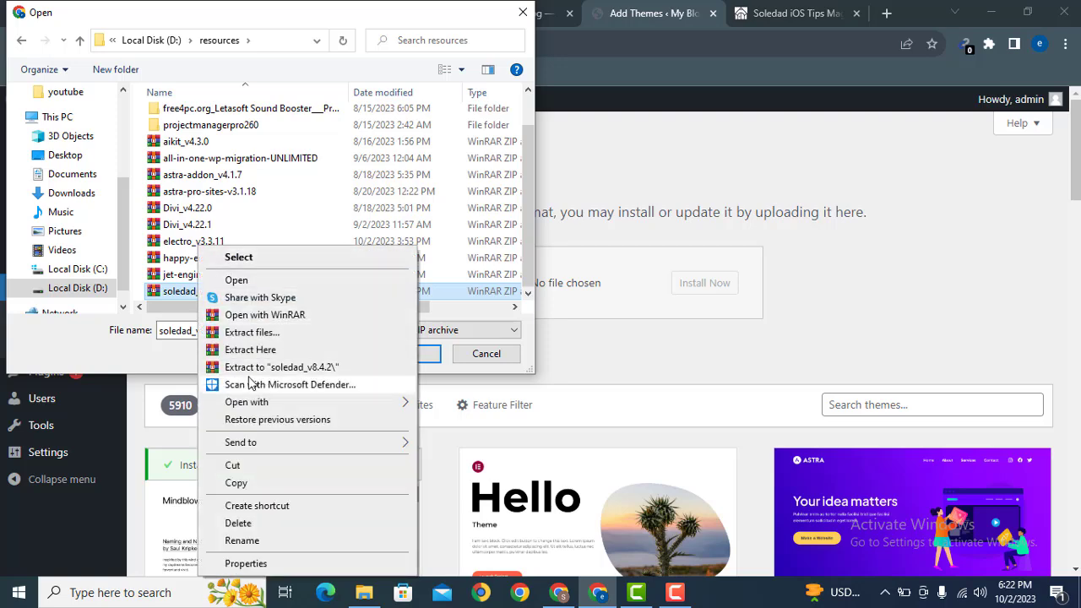
left_click(273, 368)
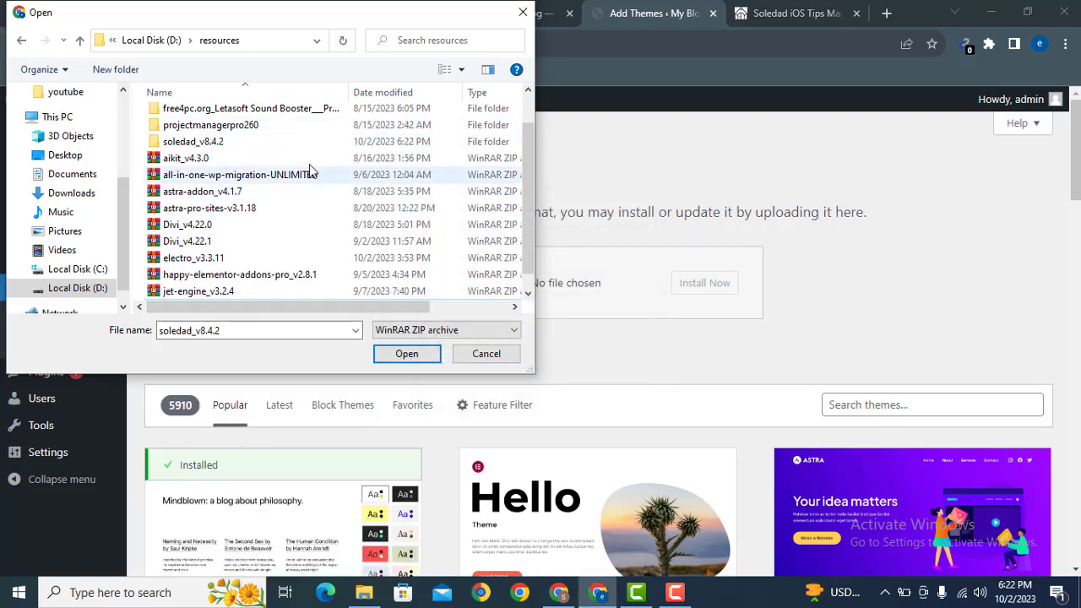
double_click(287, 148)
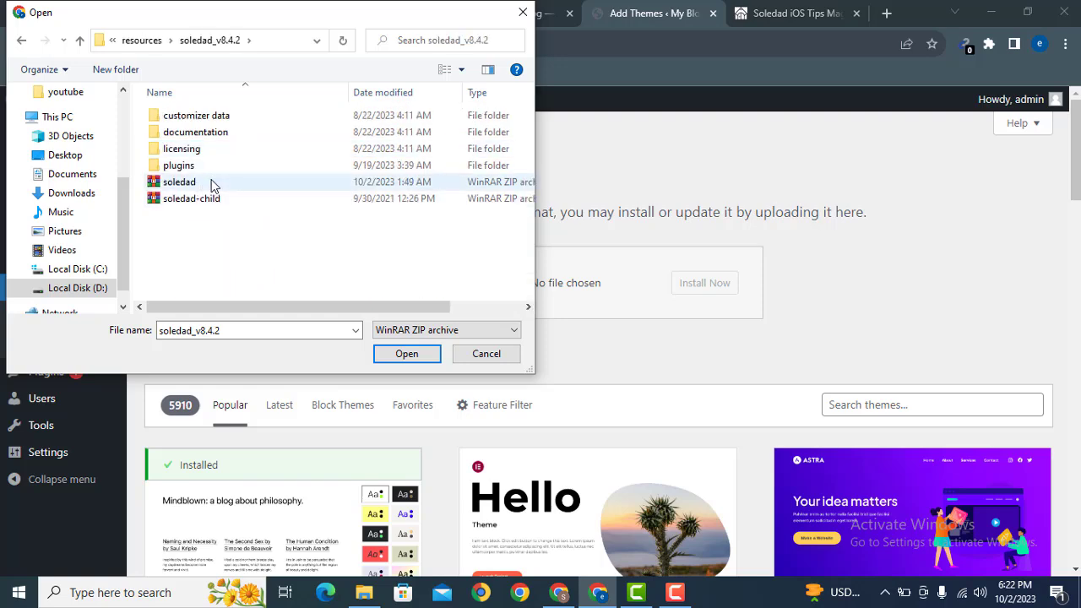
double_click(211, 182)
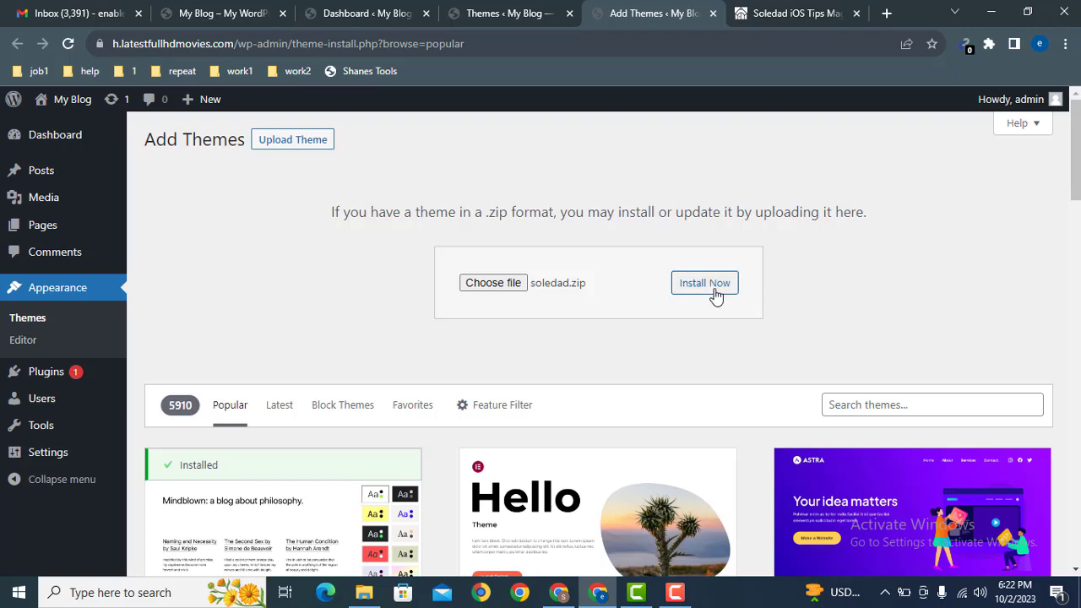
Step: Install the uploaded soledad.zip theme and activate it
left_click(715, 292)
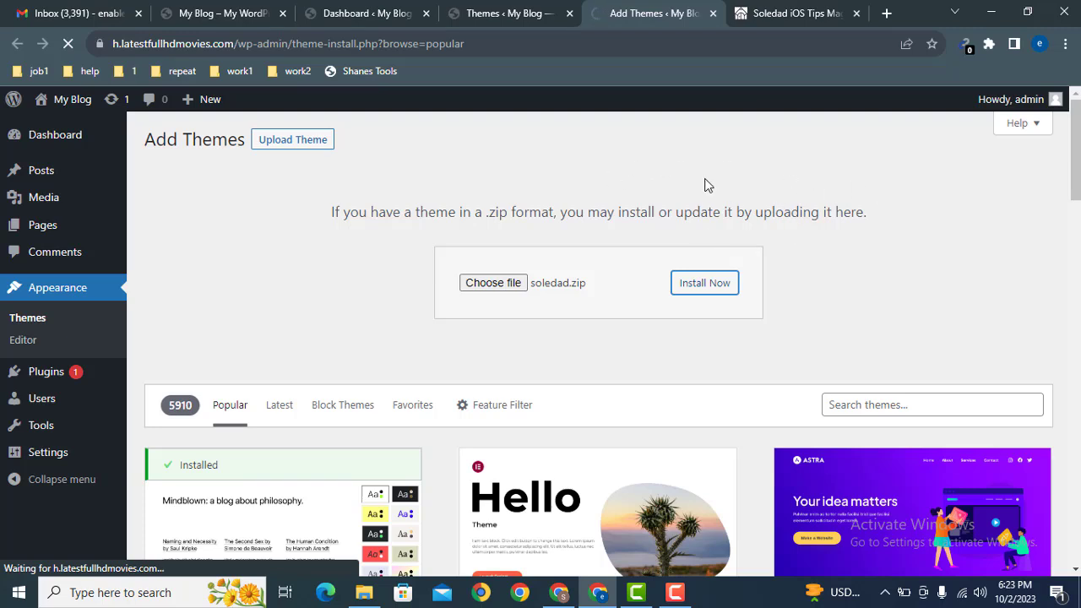
scroll(1076, 152, "down", 4)
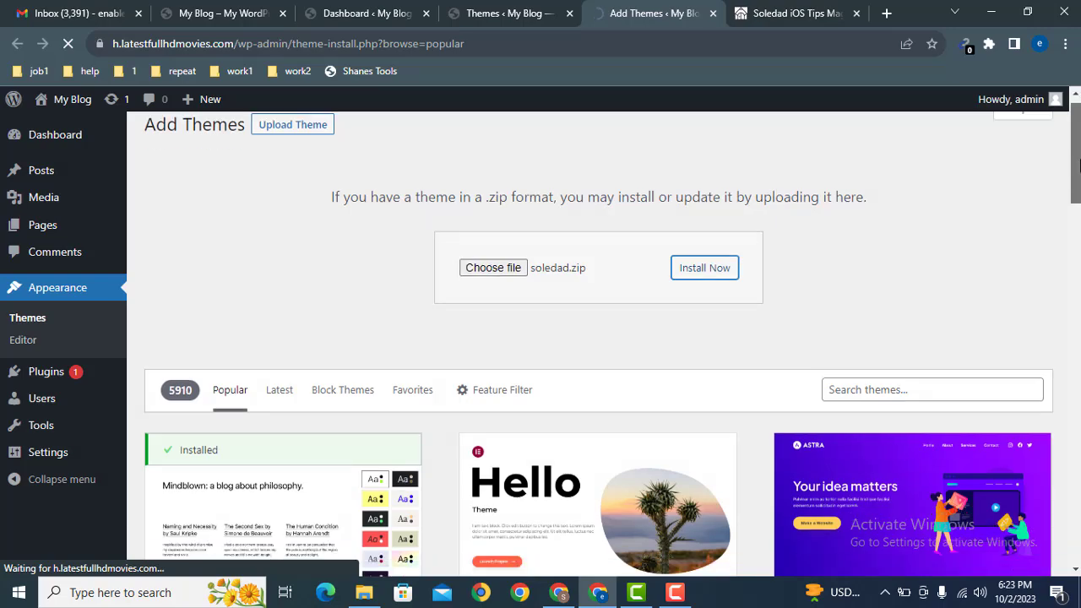
scroll(597, 338, "down", 4)
scroll(598, 337, "up", 8)
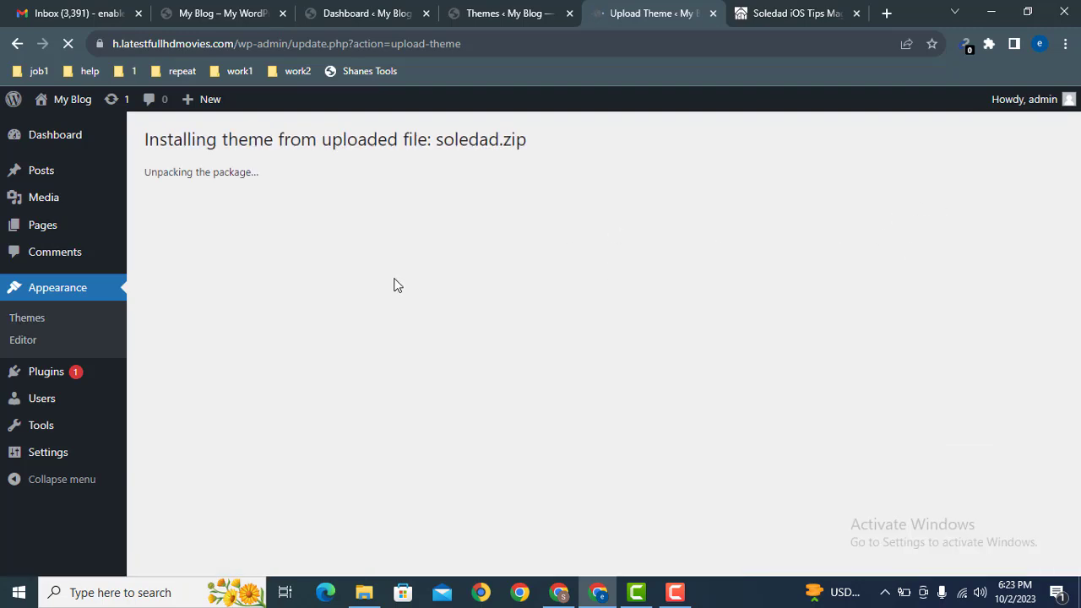
left_click(221, 252)
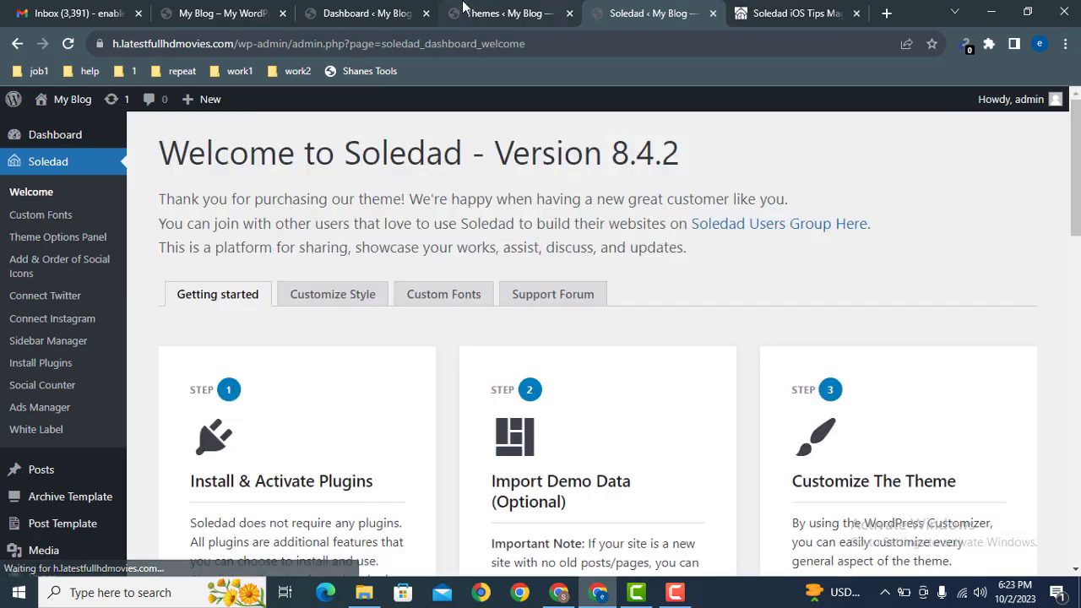
Step: Start another theme upload from the Themes page and choose soledad-child.zip from the soledad_v8.4.2 folder
left_click(478, 12)
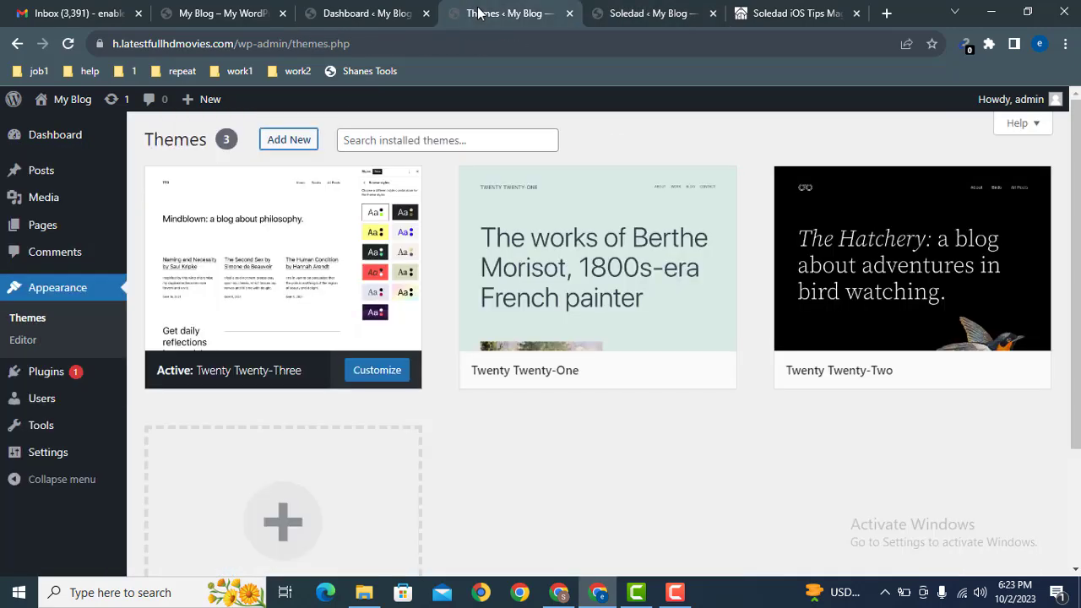
left_click(272, 140)
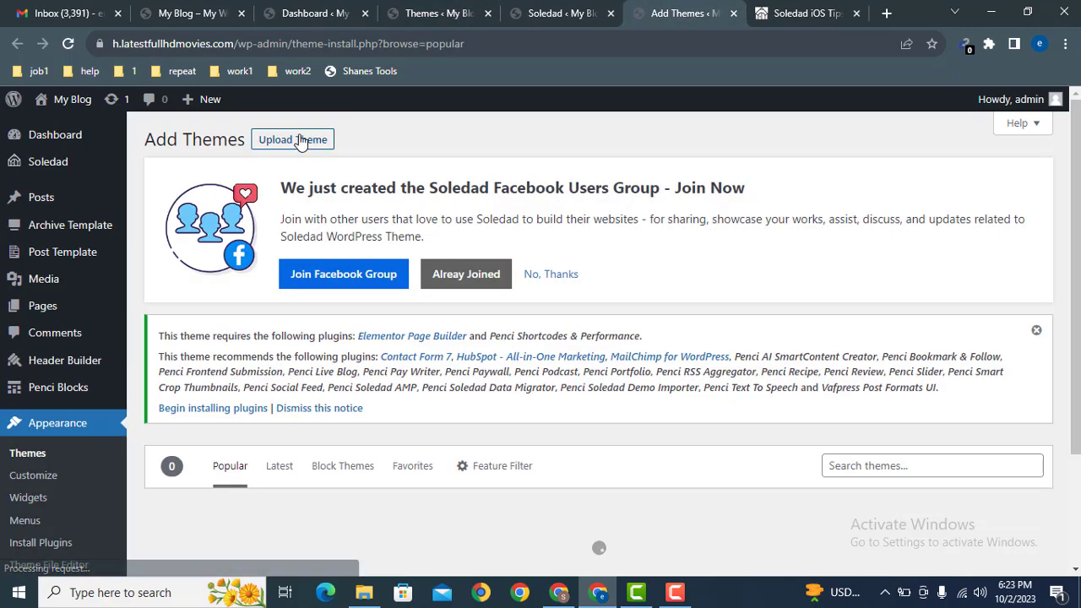
left_click(300, 141)
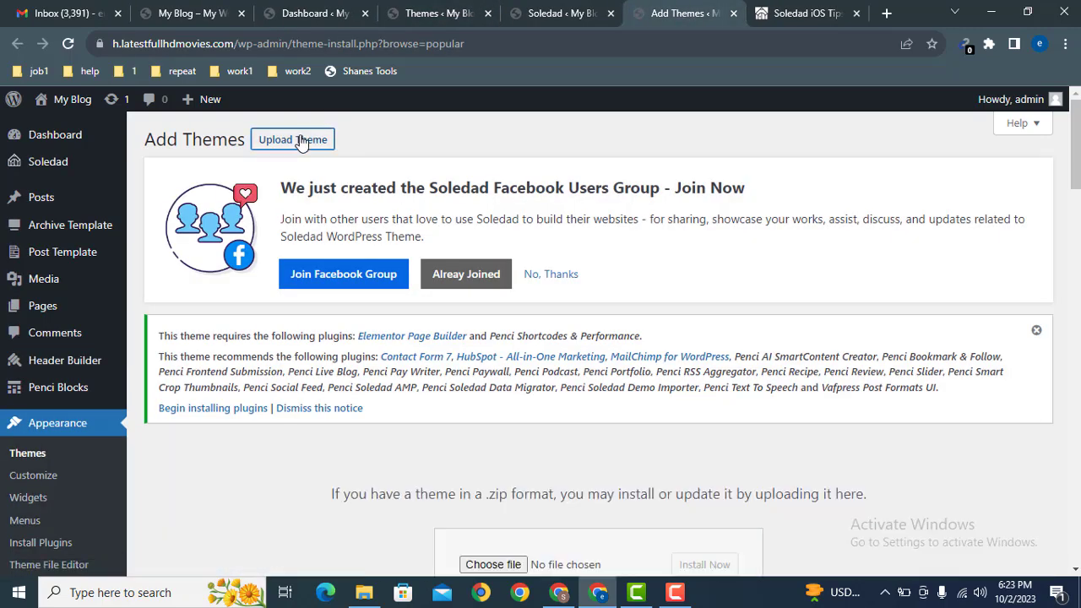
left_click(493, 562)
left_click(205, 201)
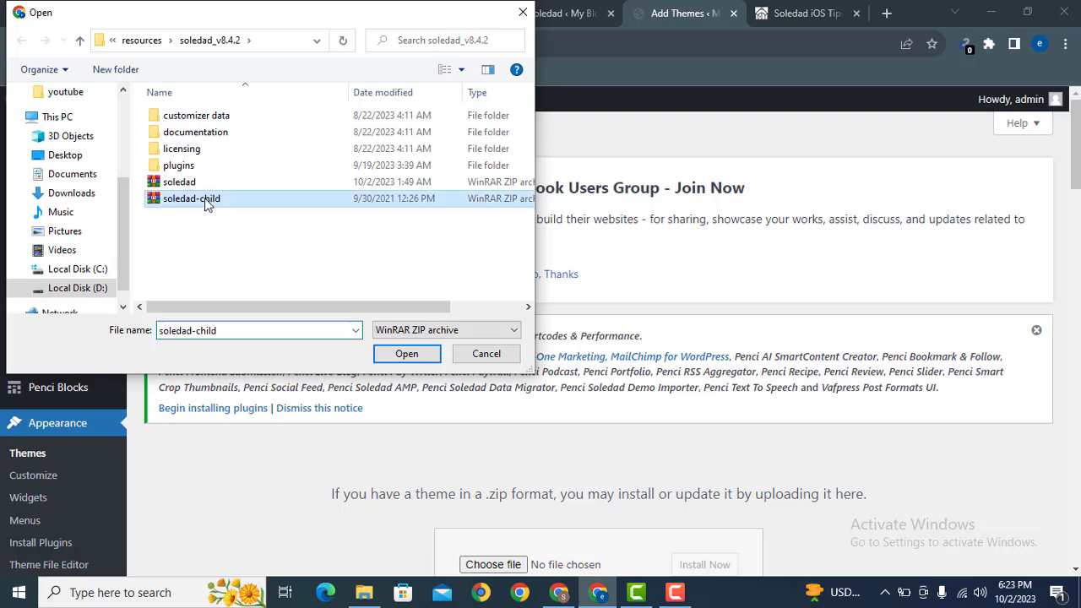
double_click(205, 201)
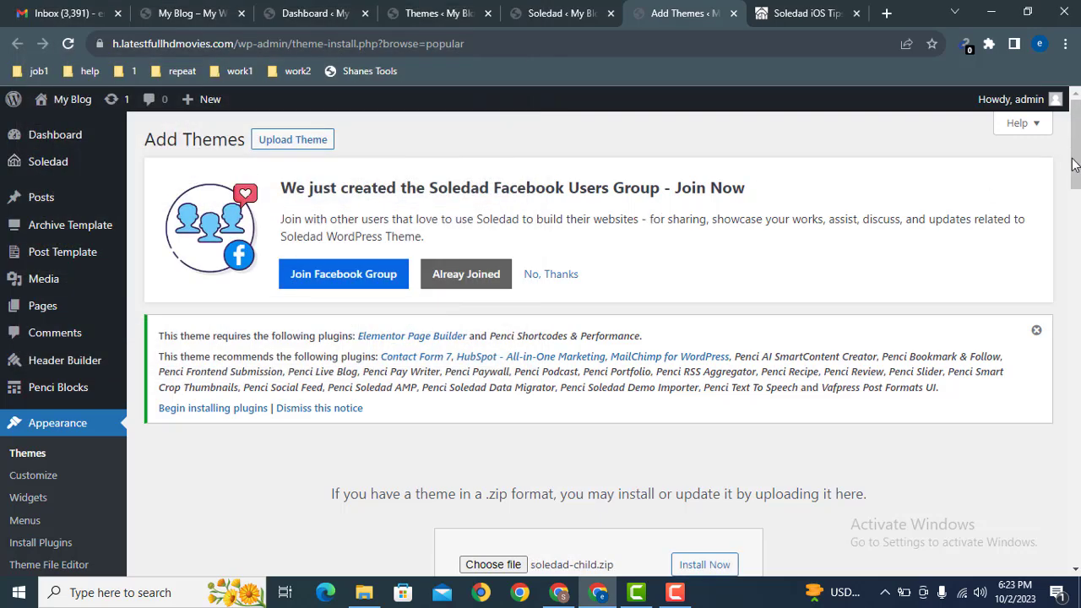
Step: Install the soledad-child.zip theme and activate it
scroll(956, 190, "down", 3)
left_click(702, 317)
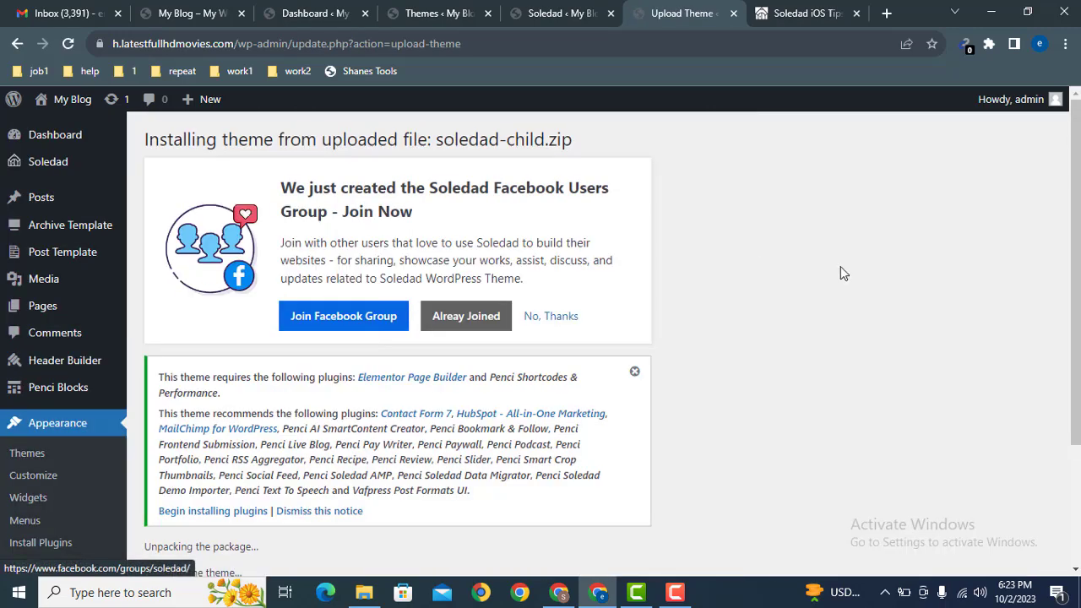
scroll(235, 513, "down", 2)
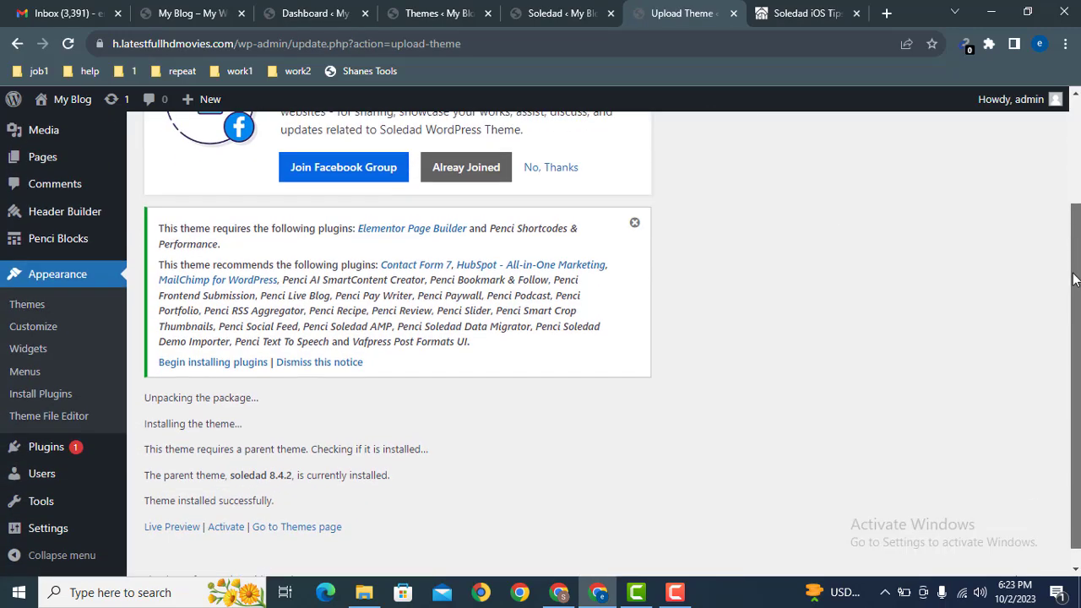
left_click(225, 527)
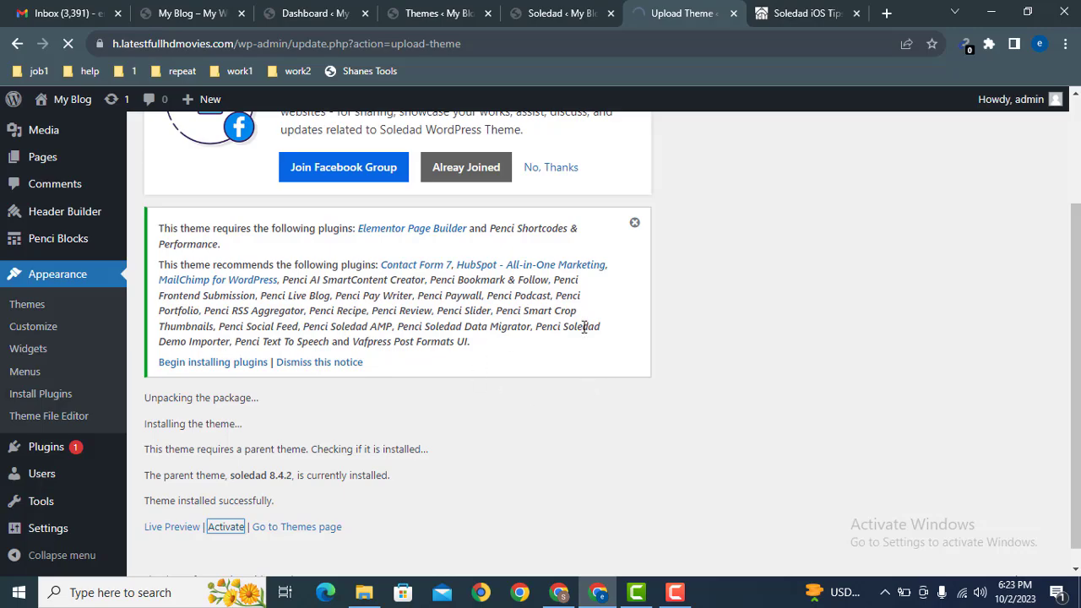
Step: Look over the Soledad welcome page's setup steps and open the theme's Install Required Plugins page
scroll(1060, 279, "down", 5)
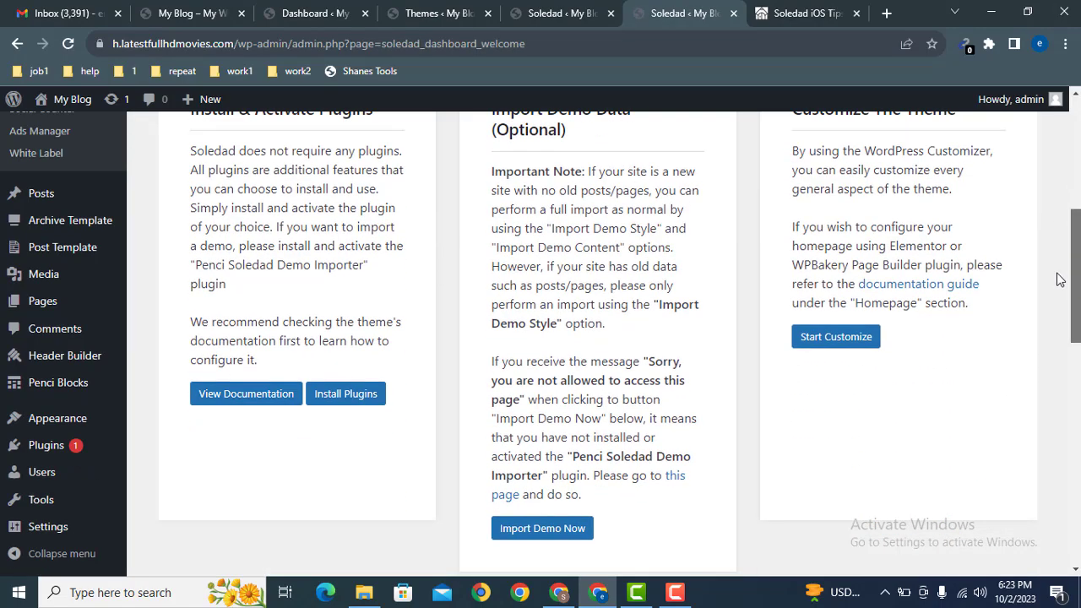
scroll(1060, 279, "up", 2)
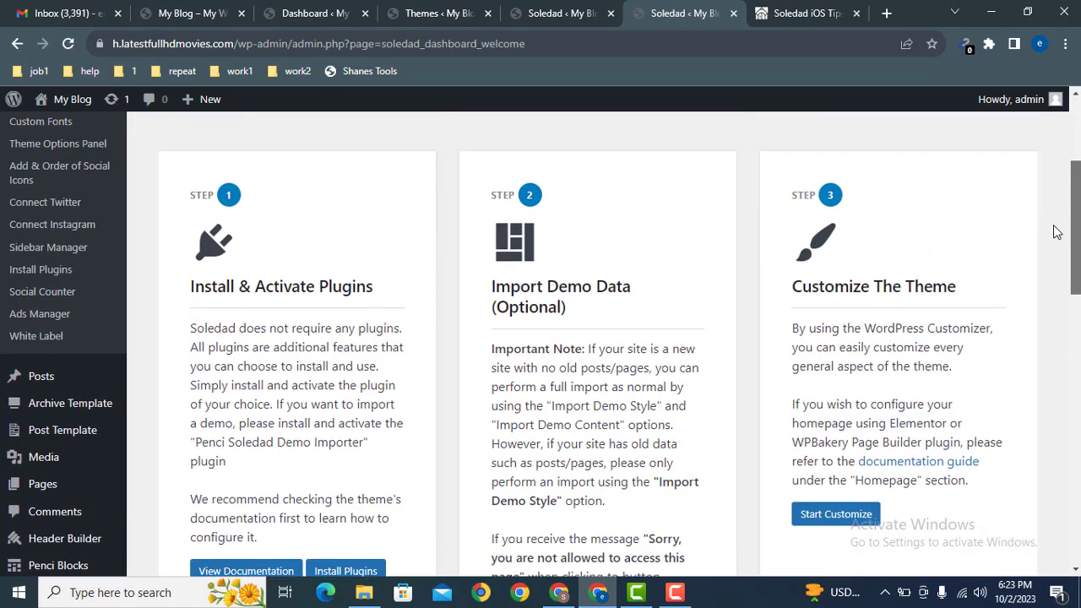
scroll(1059, 241, "down", 3)
mouse_move(91, 429)
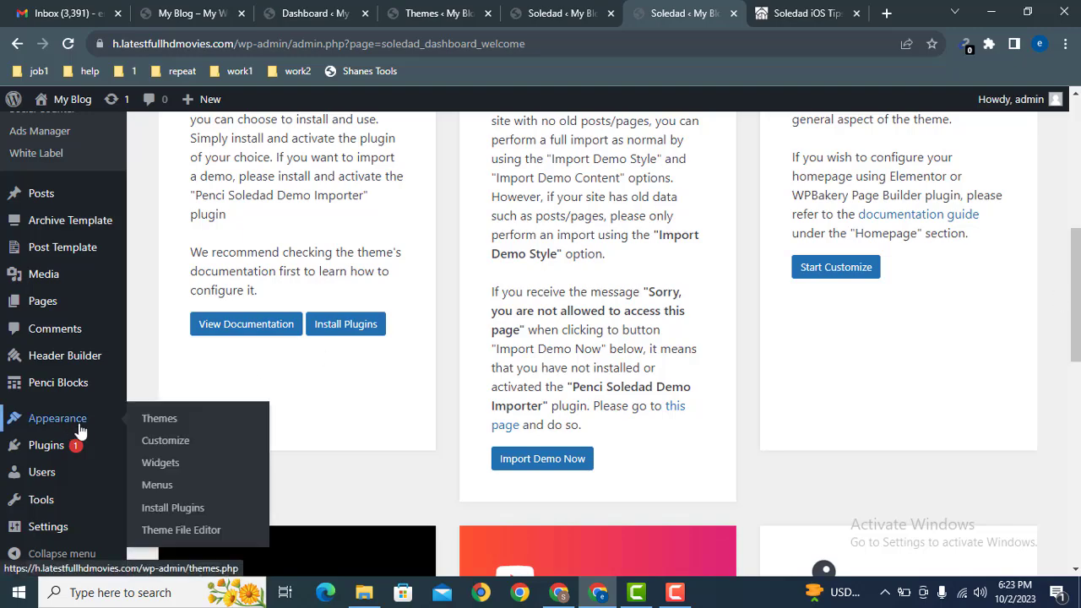
left_click(201, 505)
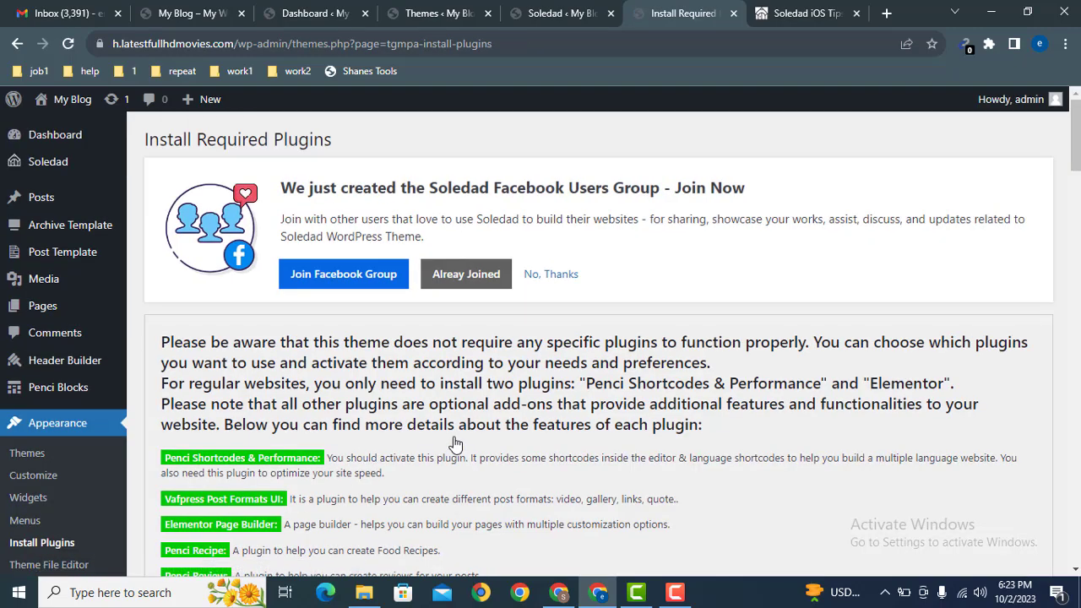
Step: Start installing the two required plugins, Elementor Page Builder and Penci Shortcodes & Performance, each in its own tab
scroll(1064, 194, "down", 7)
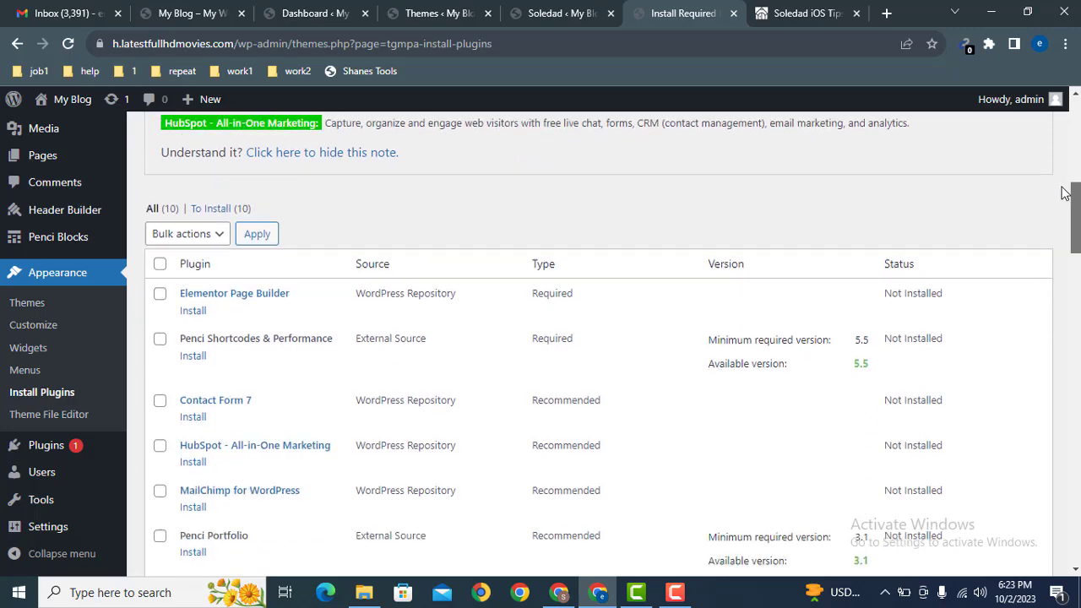
scroll(1063, 197, "down", 1)
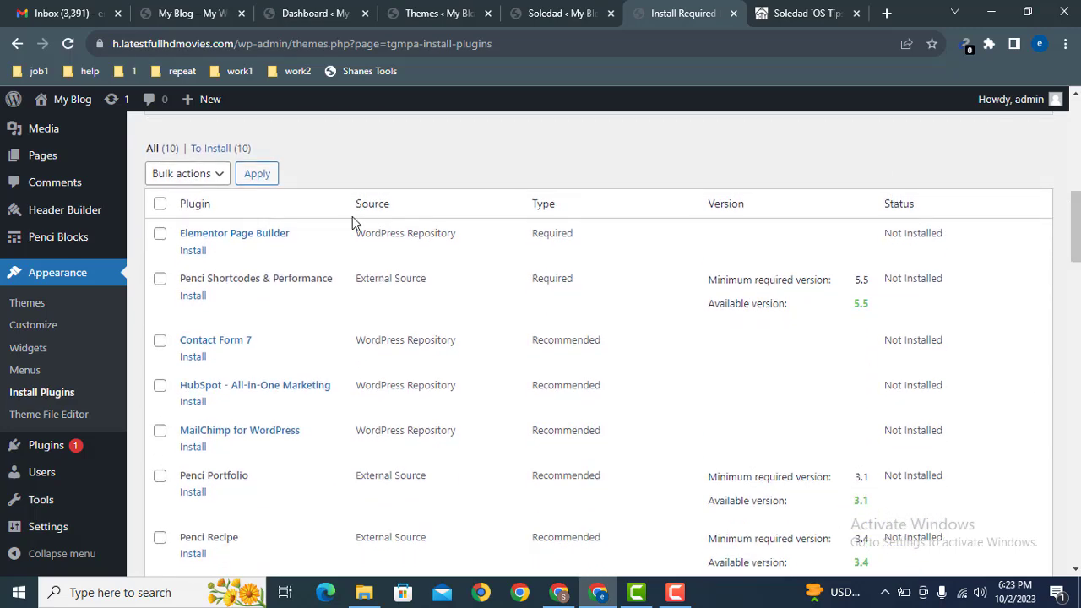
scroll(1016, 260, "down", 1)
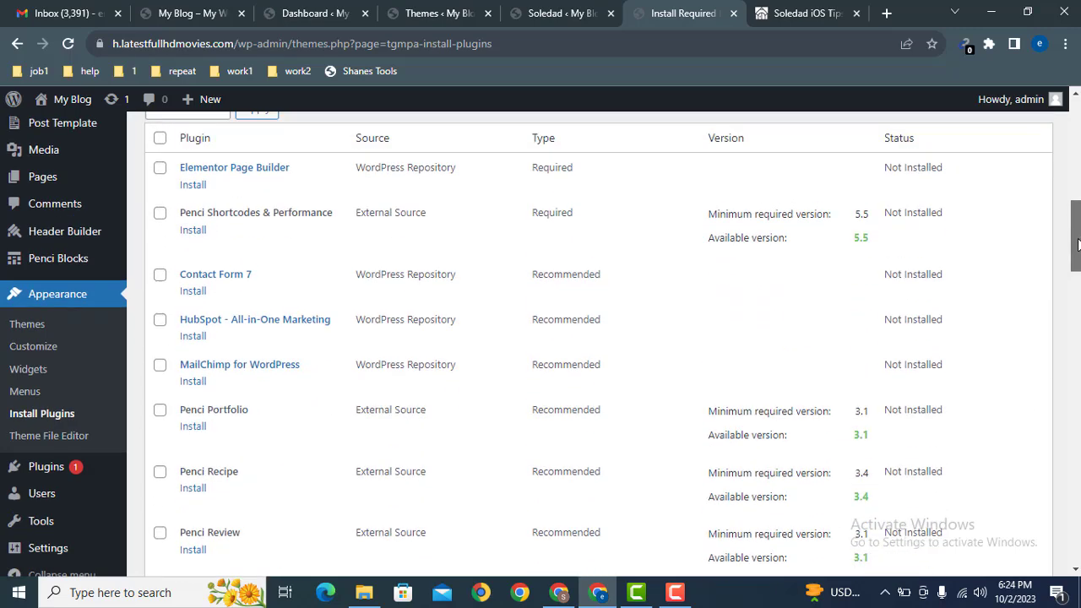
middle_click(193, 195)
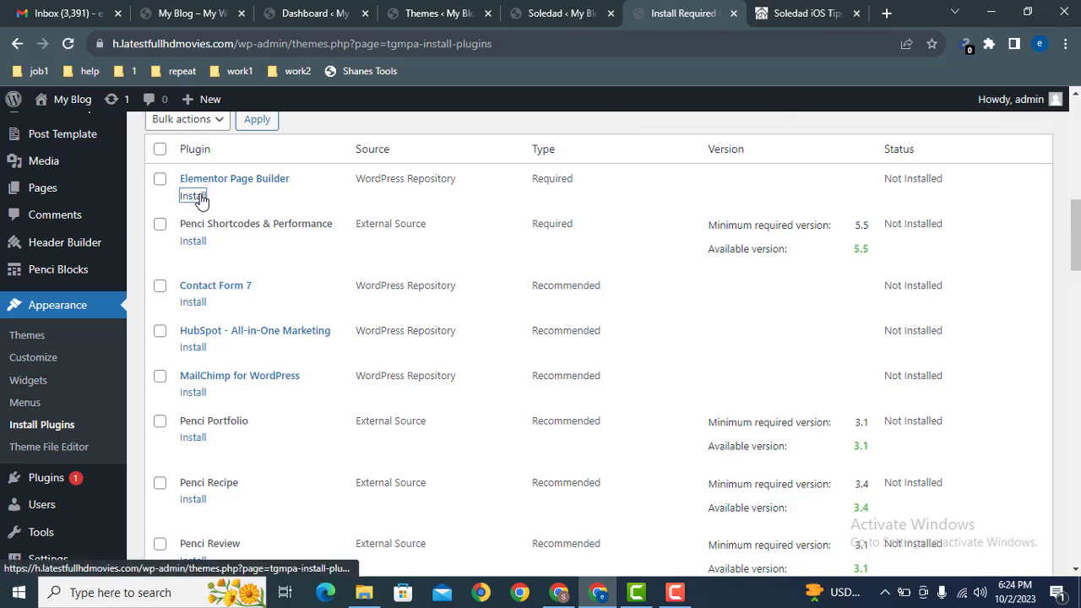
middle_click(192, 242)
Step: Start installing Contact Form 7, HubSpot - All-in-One Marketing, MailChimp for WordPress, Penci Portfolio and Penci Recipe in separate tabs
middle_click(189, 302)
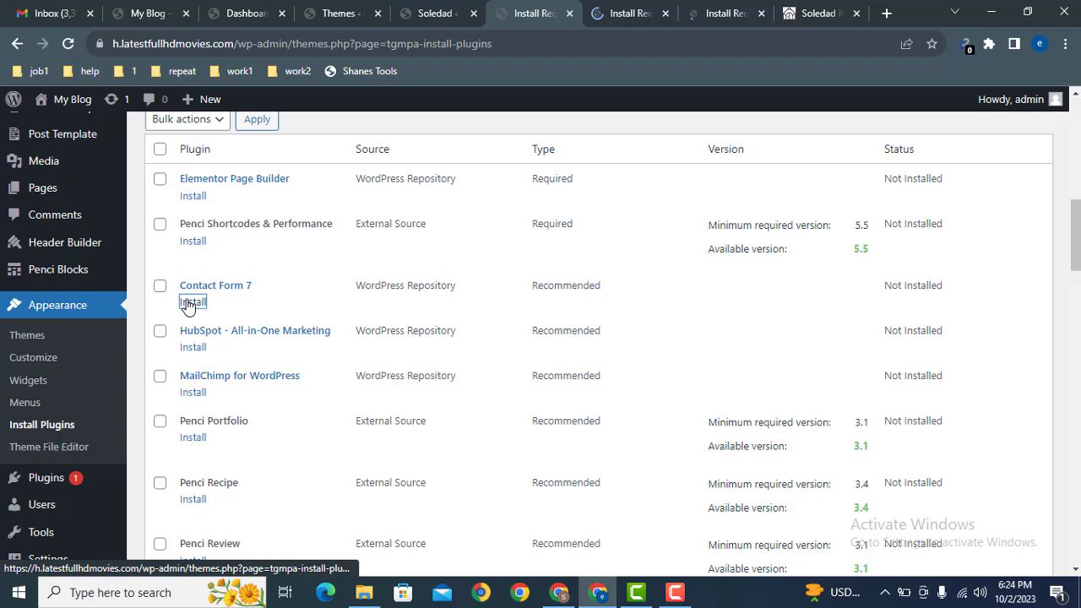
middle_click(193, 347)
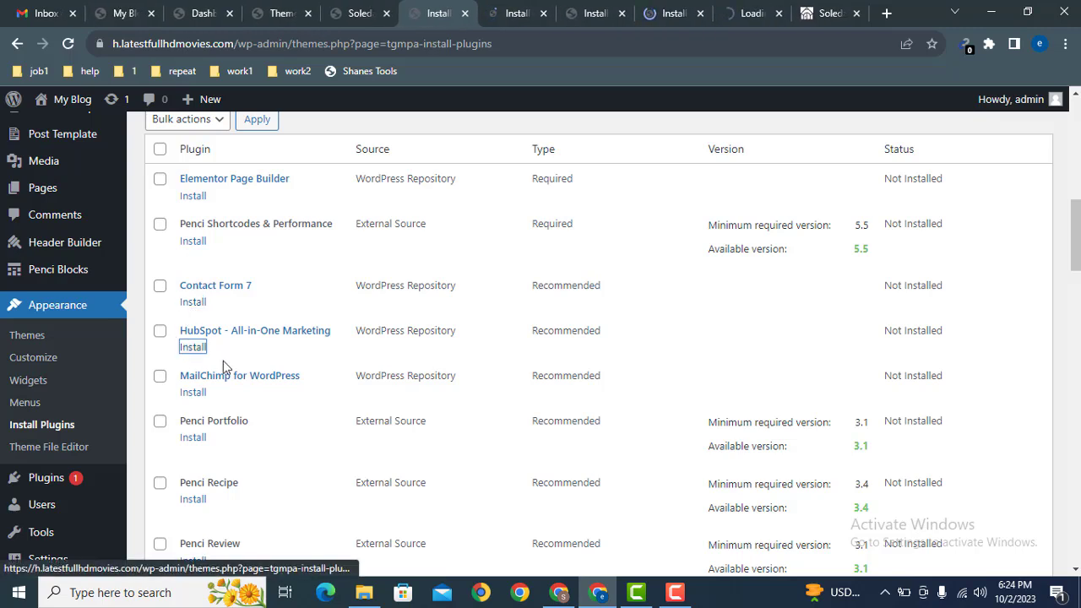
middle_click(193, 392)
middle_click(192, 437)
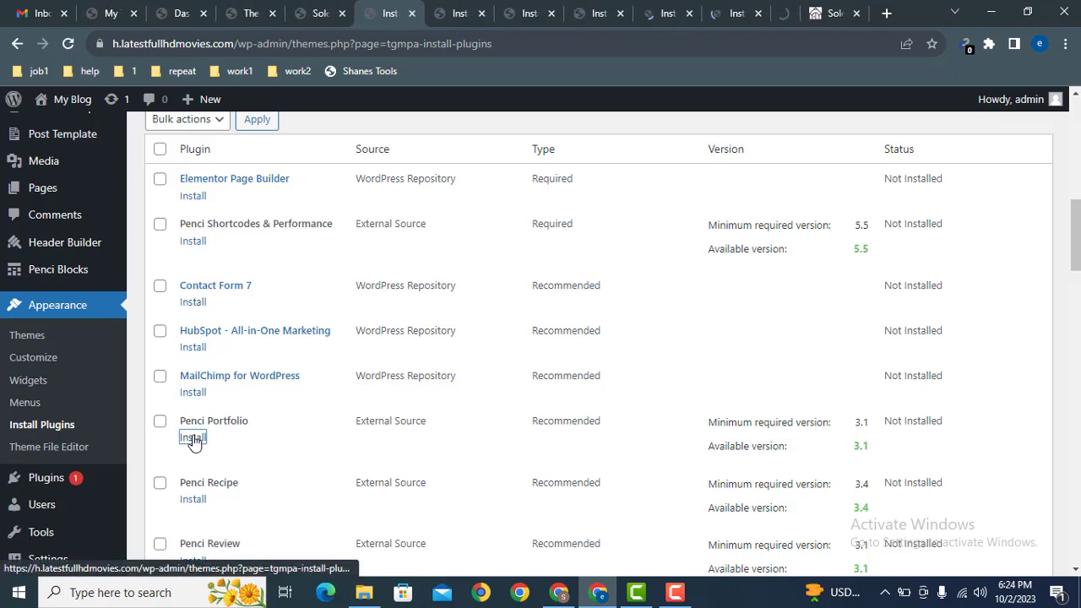
middle_click(191, 503)
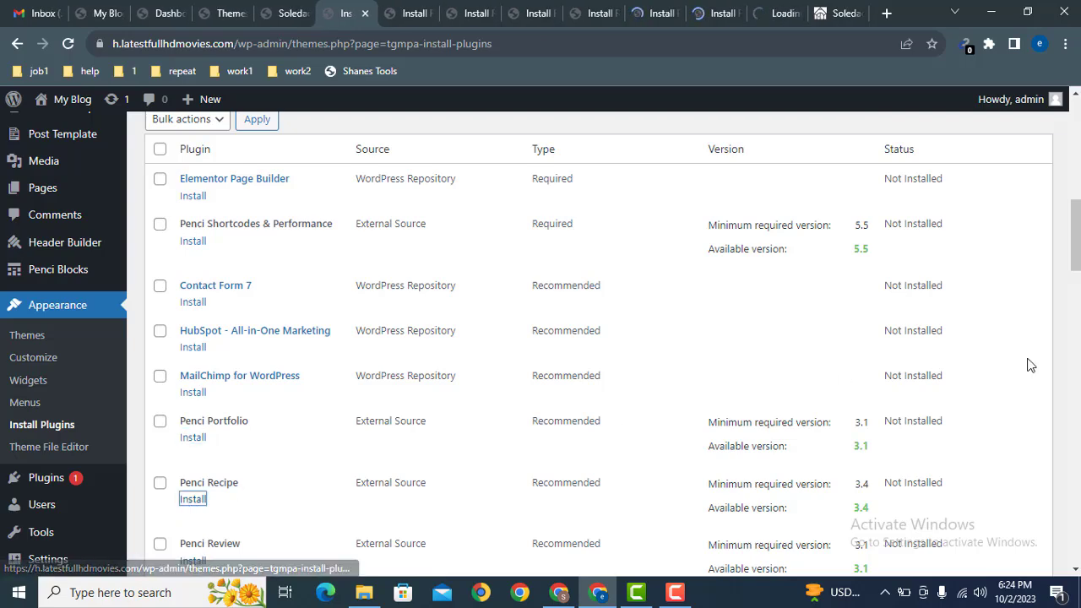
Step: Start installing Penci Review, Penci Soledad Demo Importer and Vafpress Post Formats UI, each in its own tab
left_click_drag(1077, 250, 1078, 299)
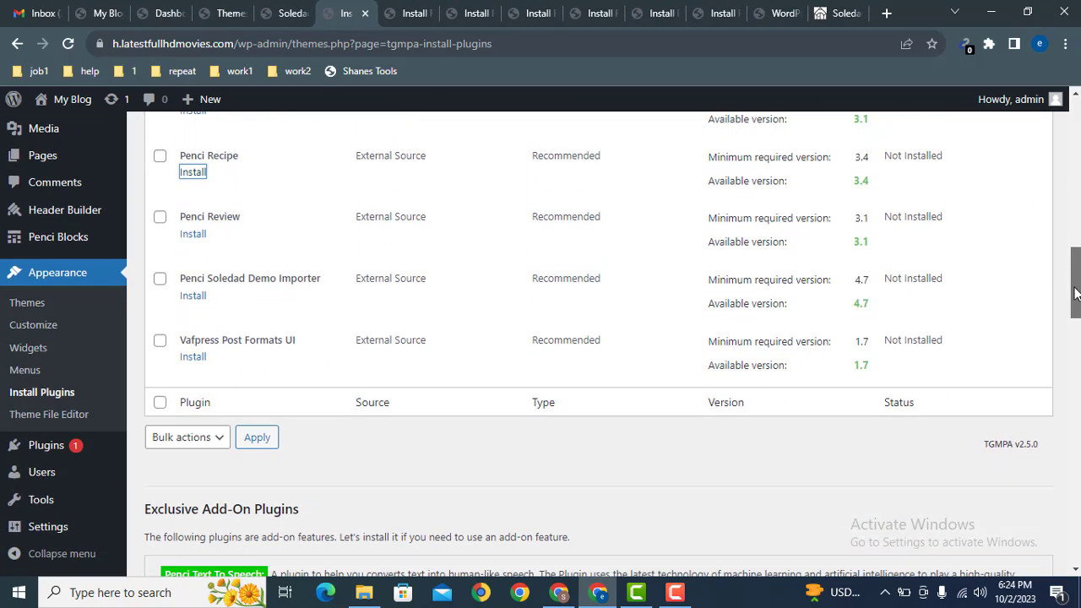
middle_click(198, 237)
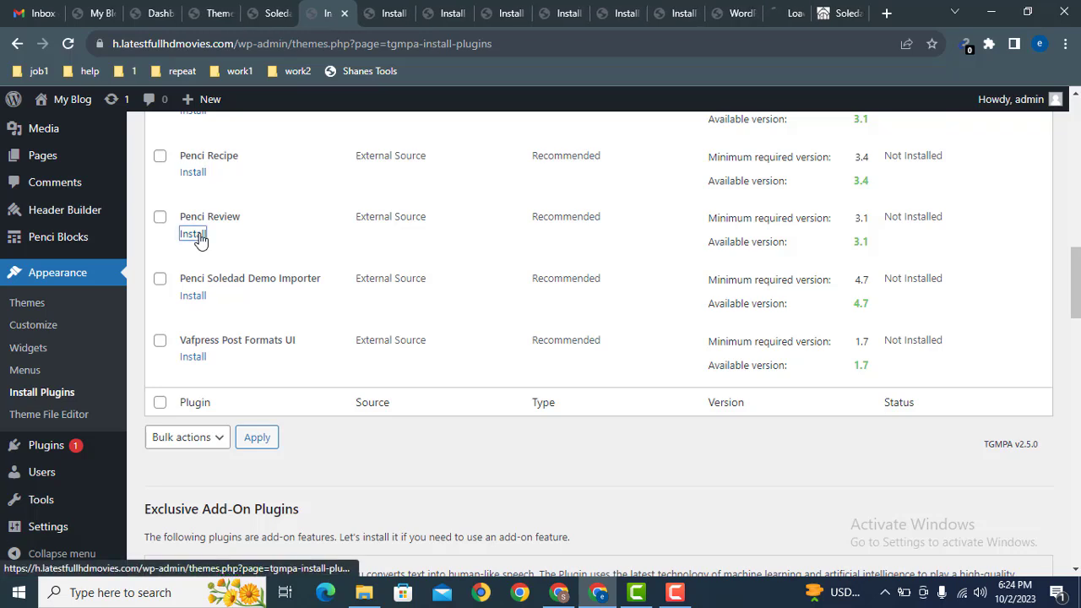
middle_click(190, 297)
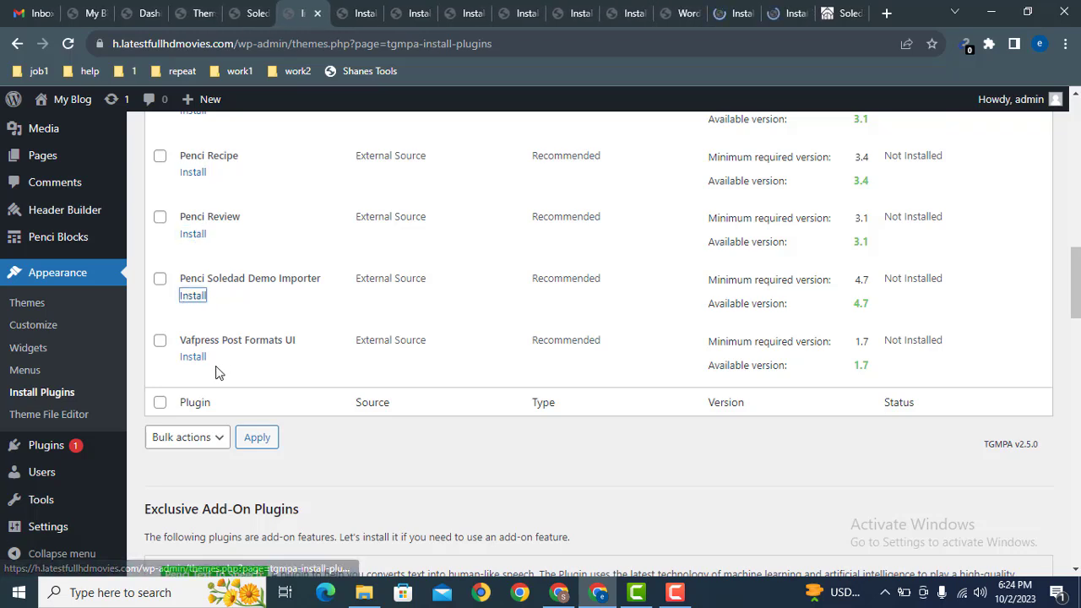
middle_click(190, 358)
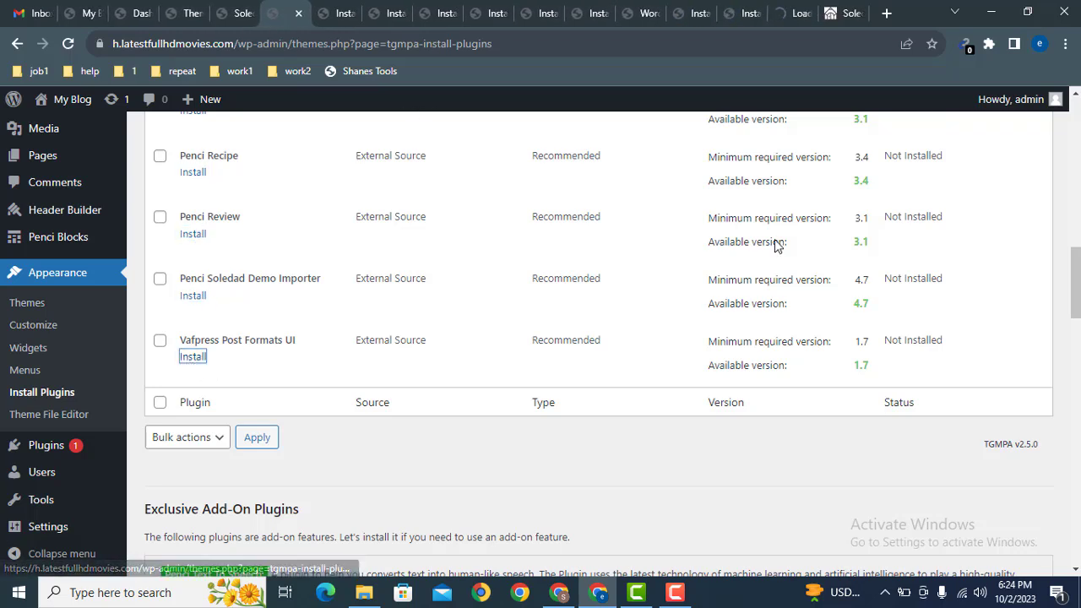
Step: Install the remaining Elementor Page Builder and Penci Recipe plugins from the refreshed required plugins list
left_click_drag(1072, 315, 1077, 257)
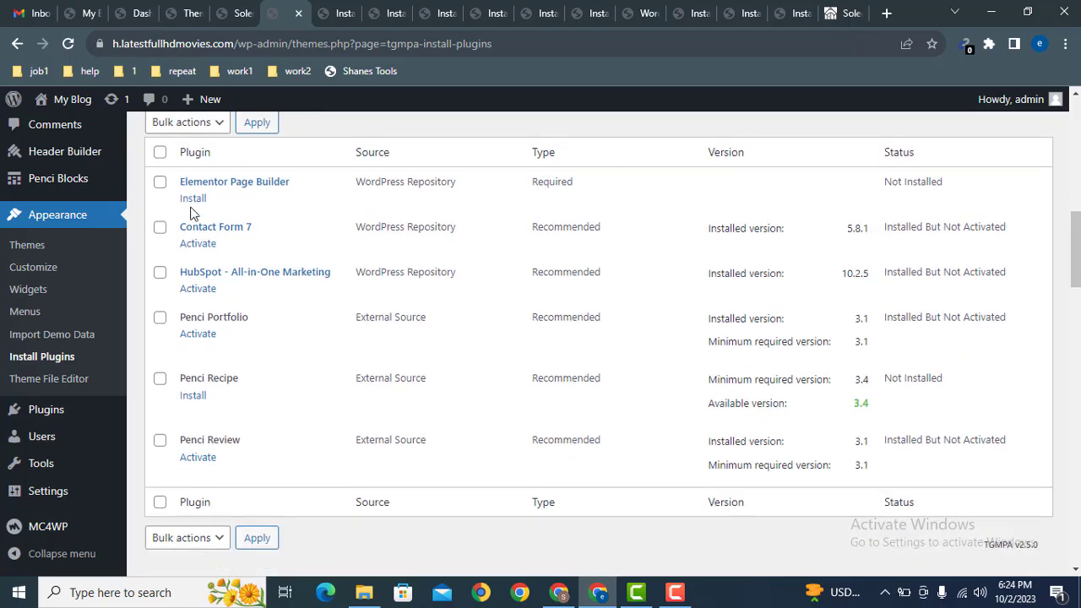
middle_click(193, 200)
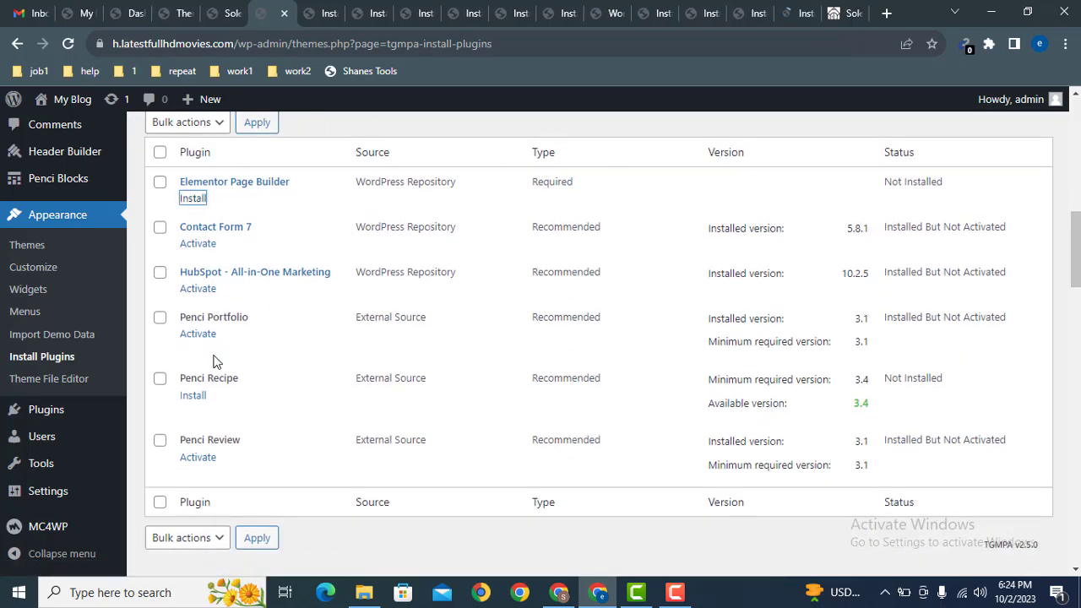
middle_click(191, 397)
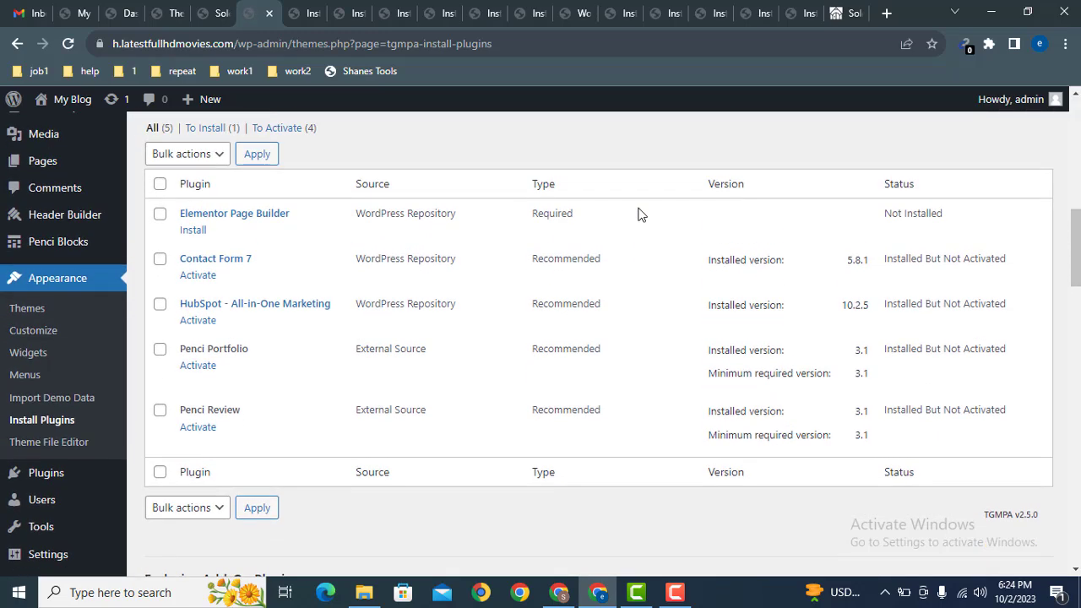
left_click(194, 230)
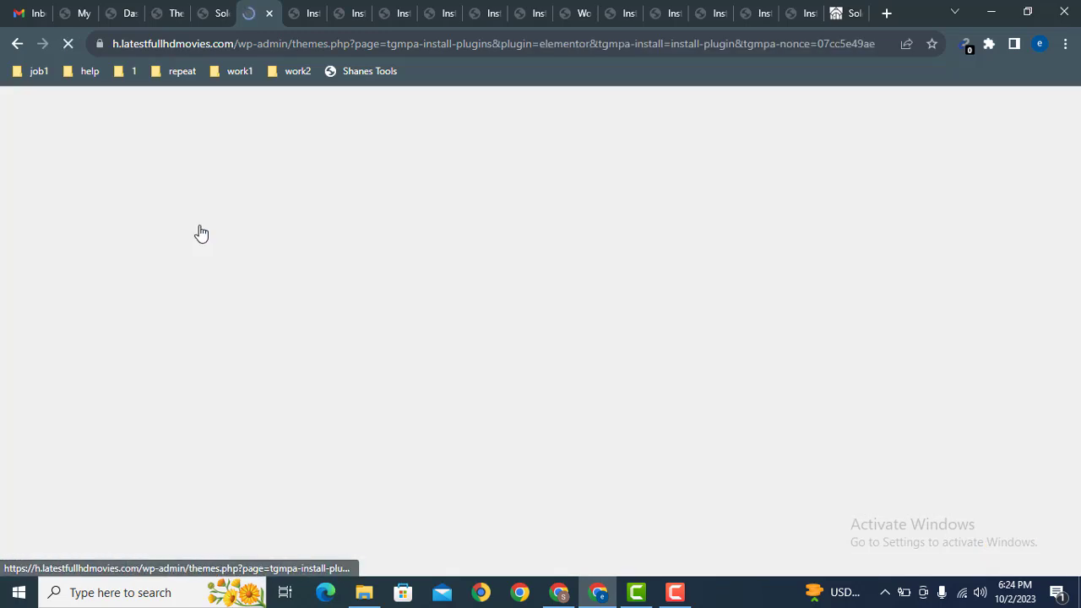
scroll(1074, 229, "down", 1)
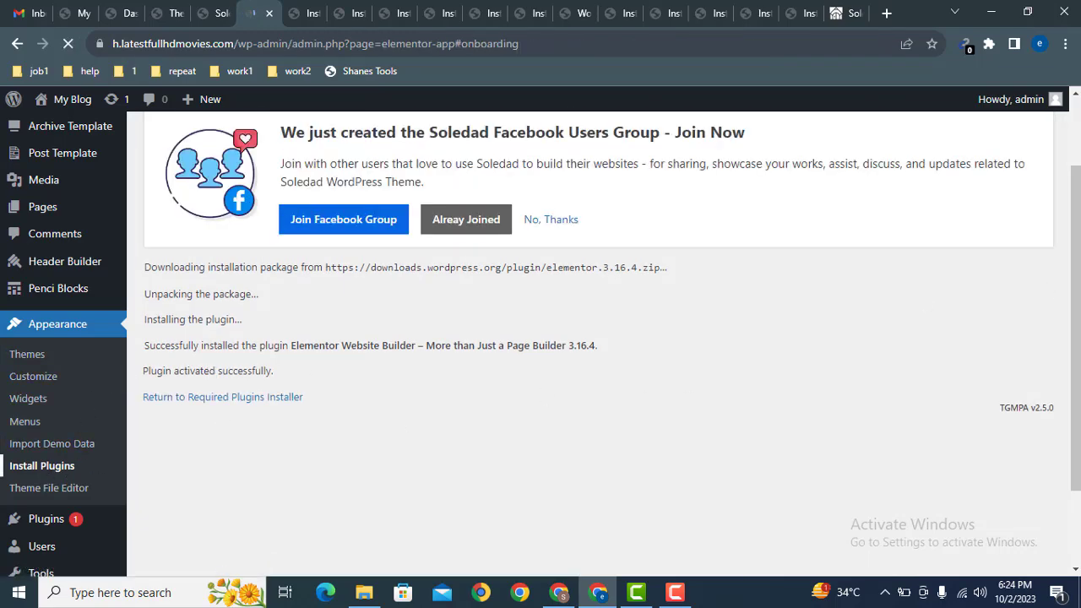
scroll(482, 314, "down", 2)
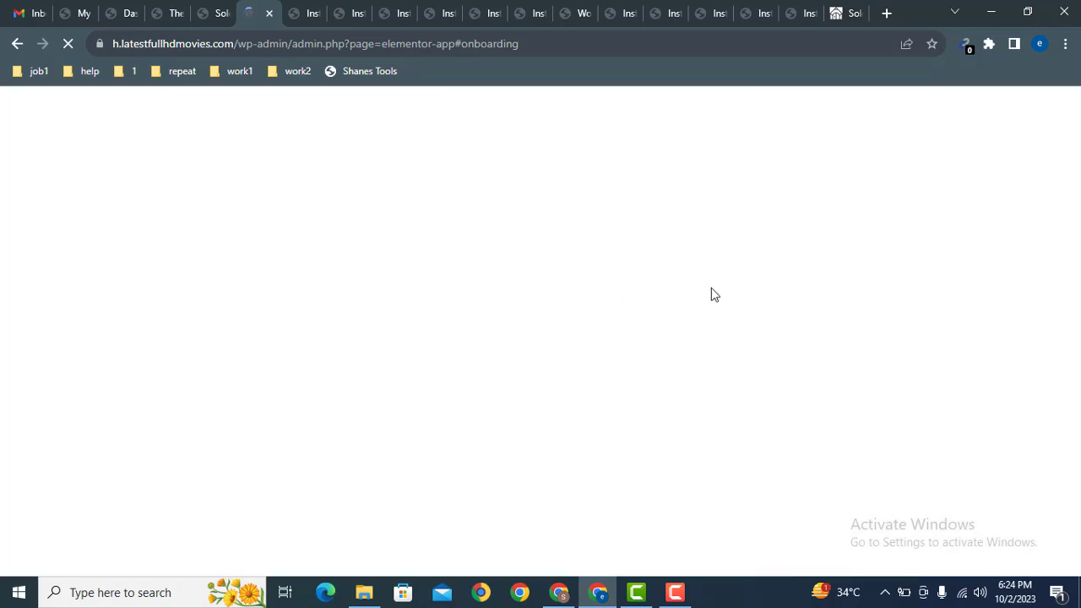
Step: Leave the Elementor onboarding page by loading the site's wp-admin address, and make its tab the last one
left_click_drag(296, 51, 717, 92)
key("BackSpace")
key("Return")
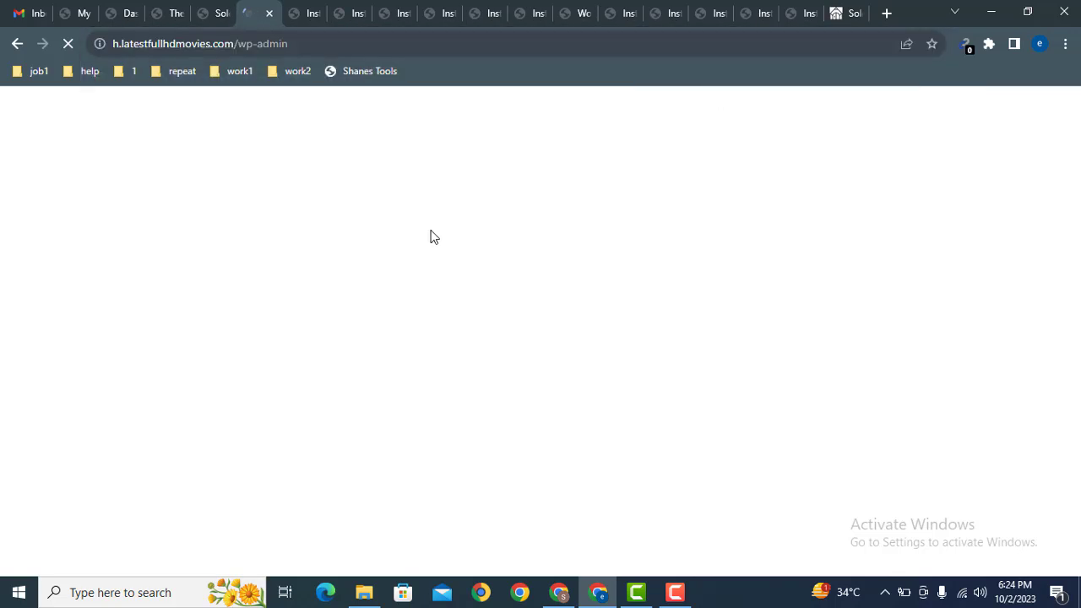
left_click_drag(245, 6, 832, 7)
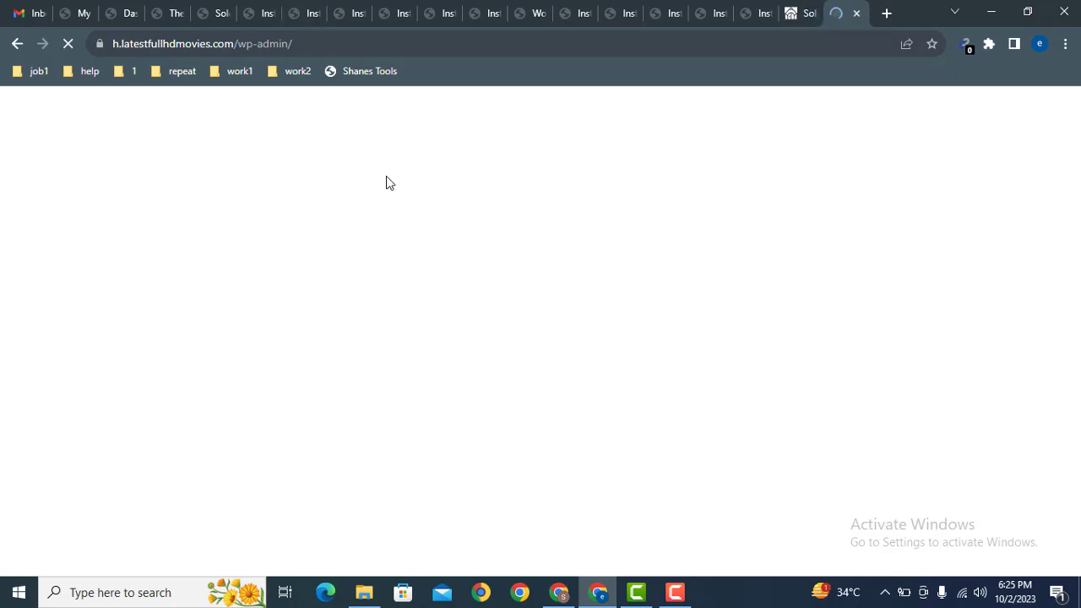
Step: Close the finished plugin installation tabs up to the Soledad iOS Tips demo page
left_click(309, 12)
left_click(314, 14)
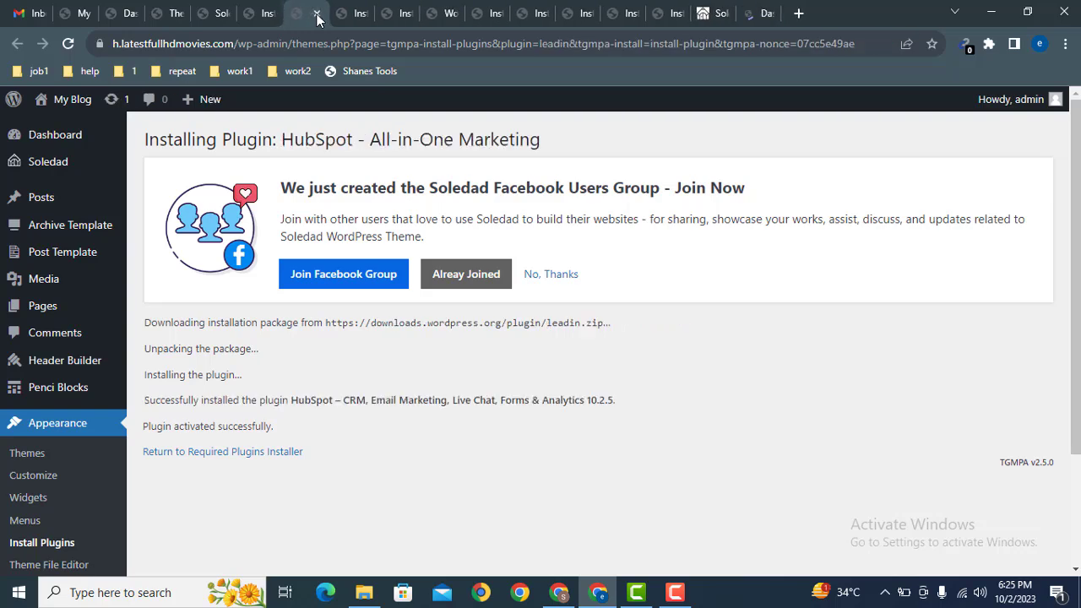
left_click(314, 13)
left_click(314, 14)
left_click(314, 13)
left_click(316, 13)
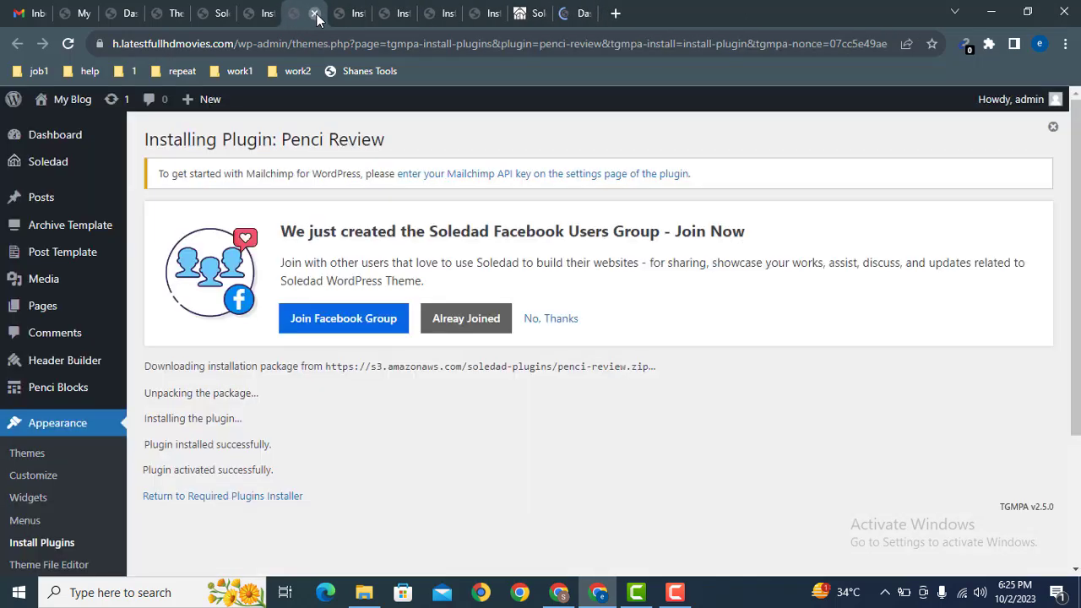
left_click(316, 13)
left_click(316, 14)
left_click(316, 14)
left_click(315, 14)
left_click(319, 16)
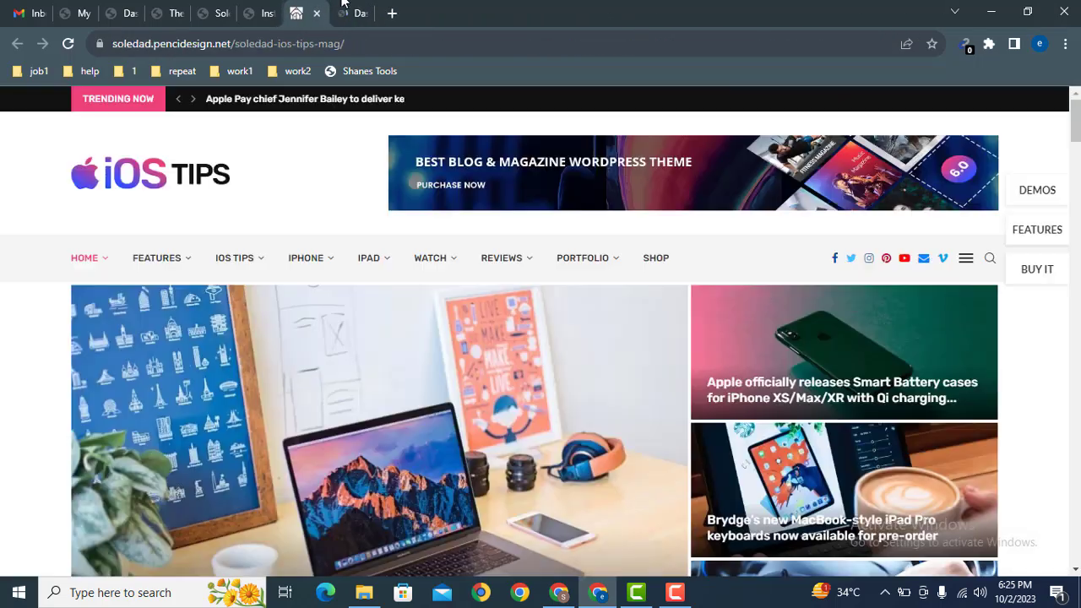
Step: Return to the WordPress dashboard tab and open the theme's Install Required Plugins page
left_click(355, 13)
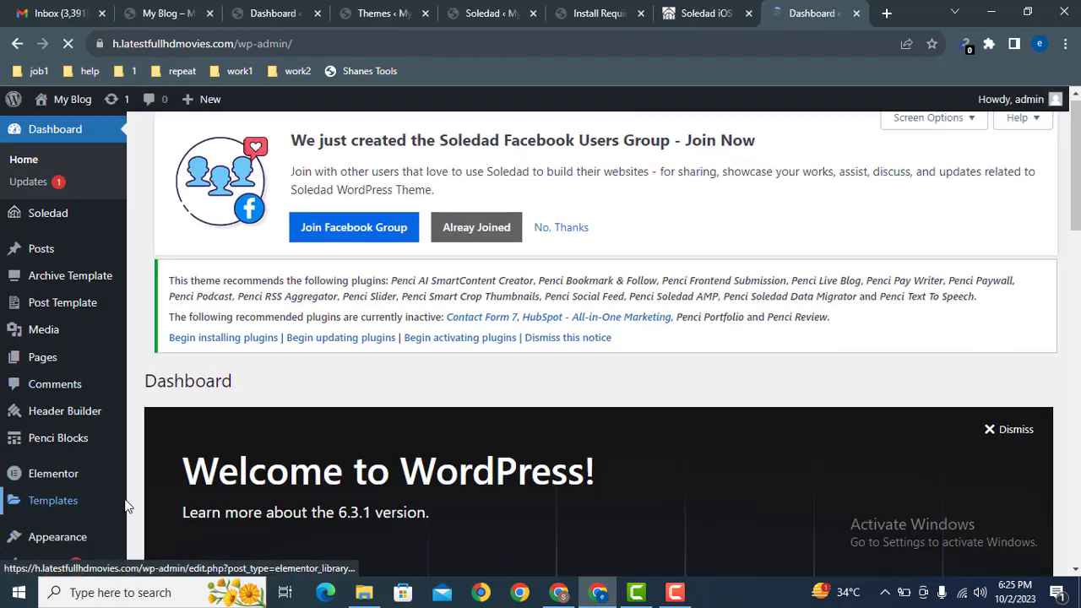
scroll(125, 505, "down", 1)
scroll(125, 505, "down", 2)
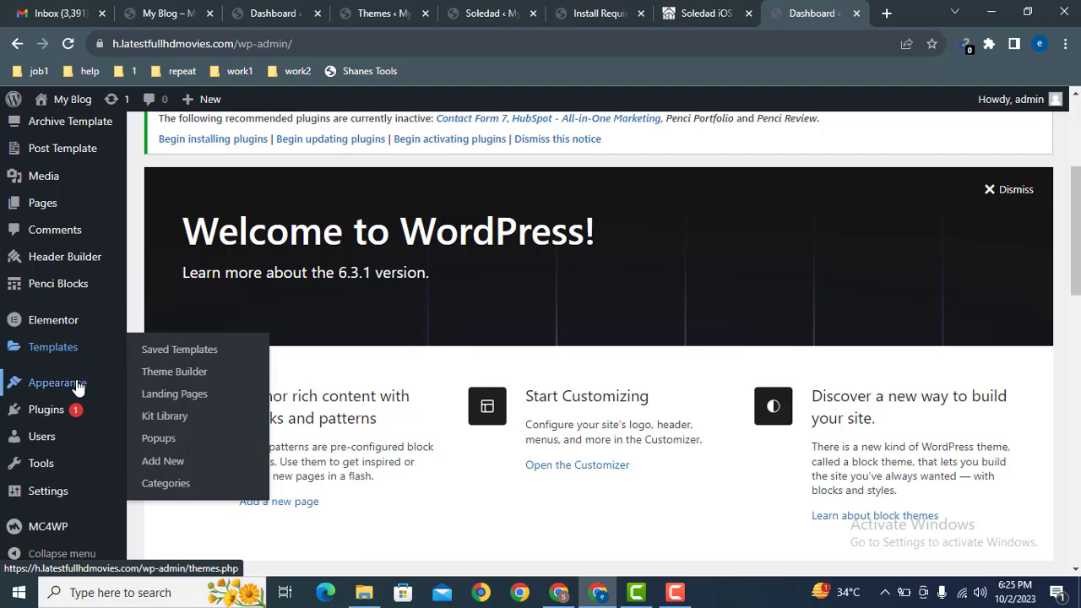
mouse_move(79, 384)
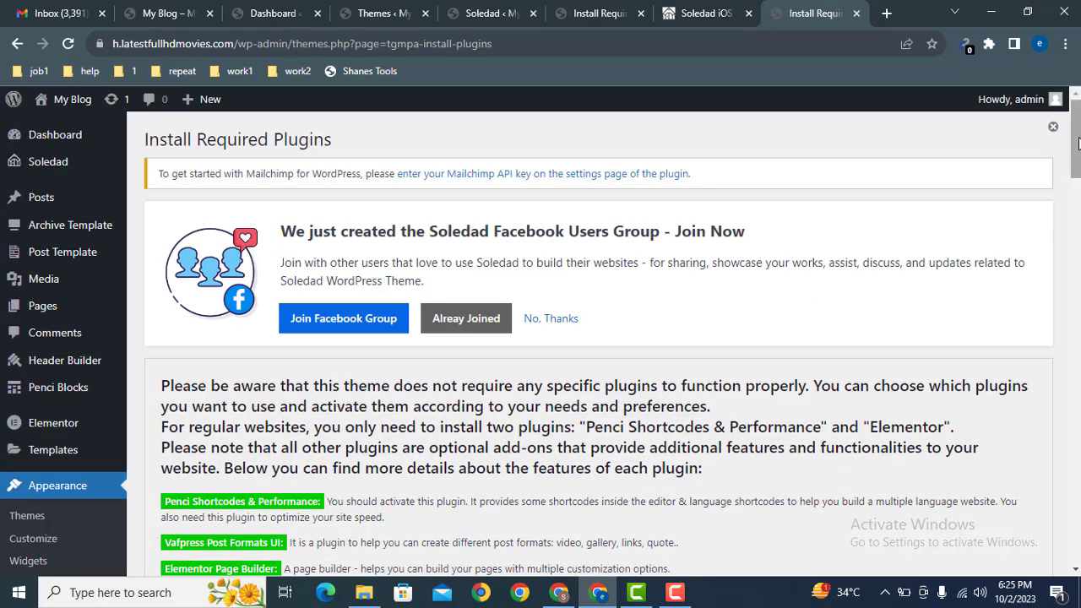
Step: Activate Contact Form 7, HubSpot - All-in-One Marketing, Penci Portfolio and Penci Review in separate tabs, then reload the plugin list
scroll(1077, 144, "down", 3)
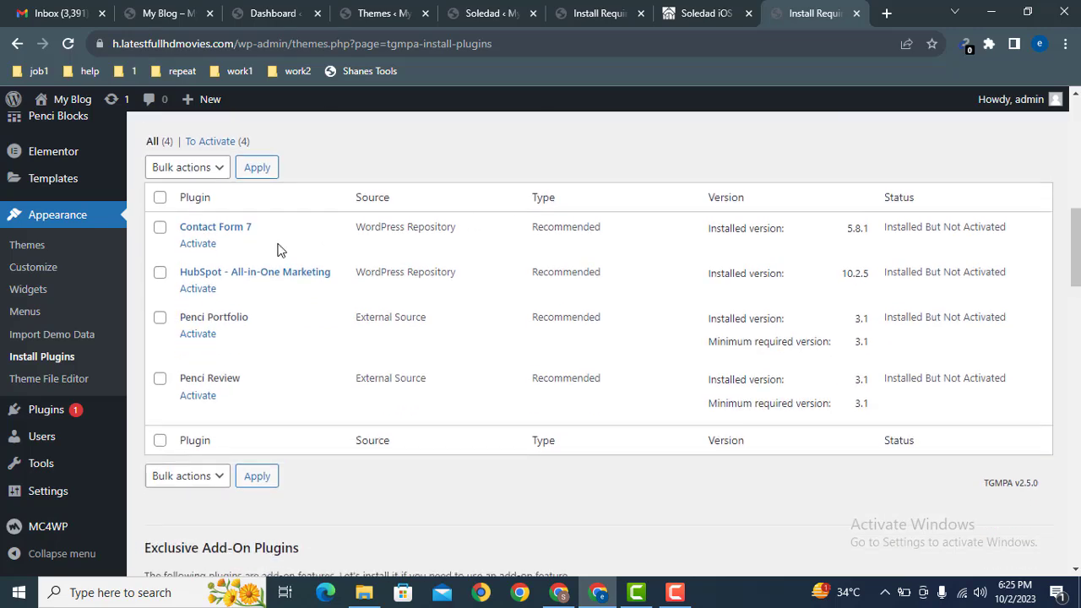
middle_click(199, 244)
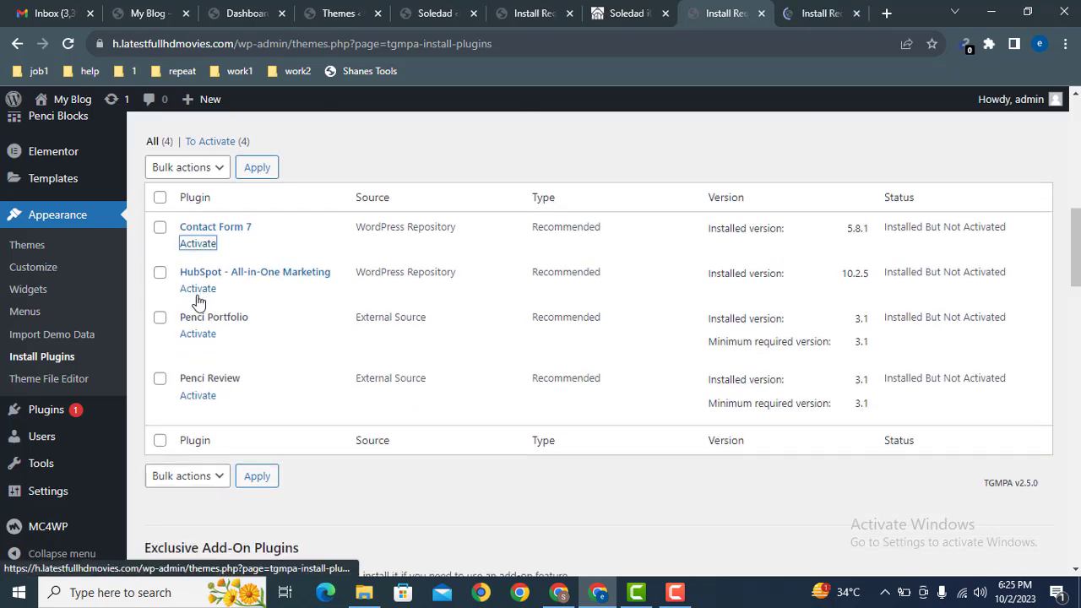
middle_click(188, 289)
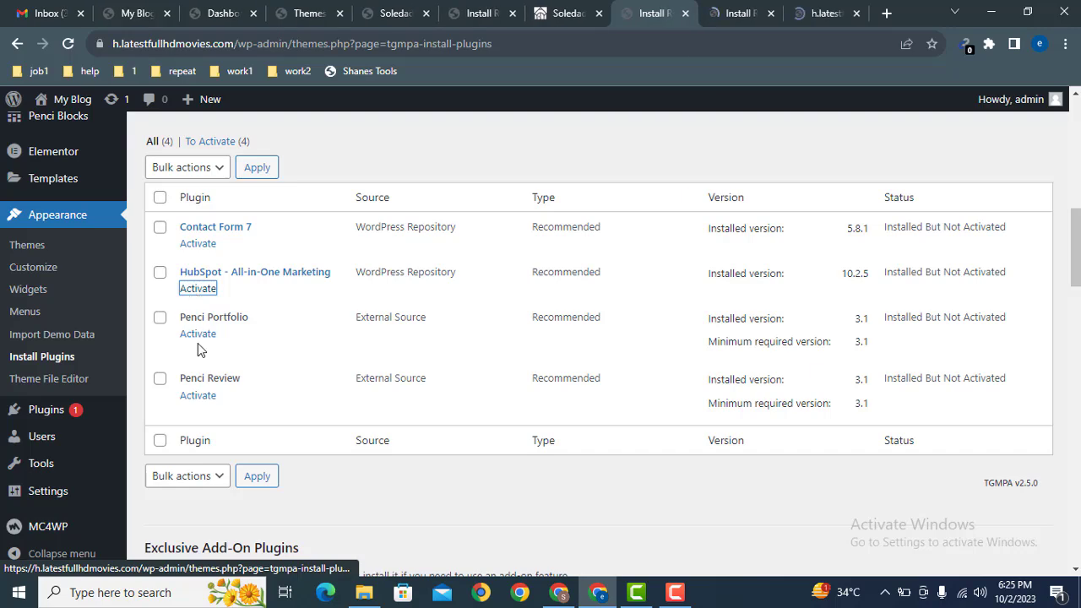
middle_click(186, 335)
middle_click(188, 395)
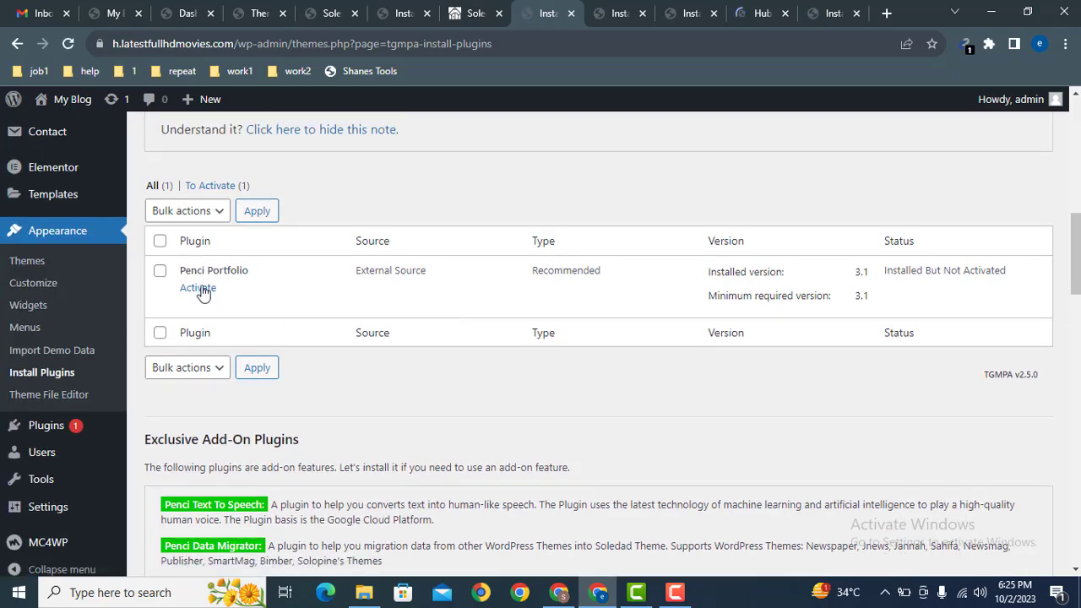
middle_click(199, 287)
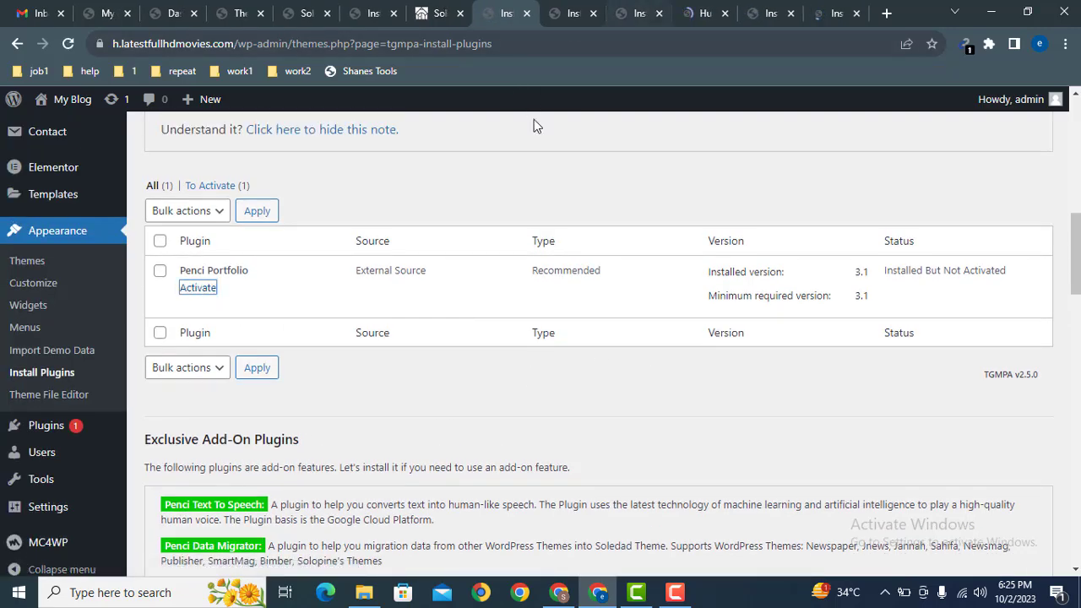
key("F5")
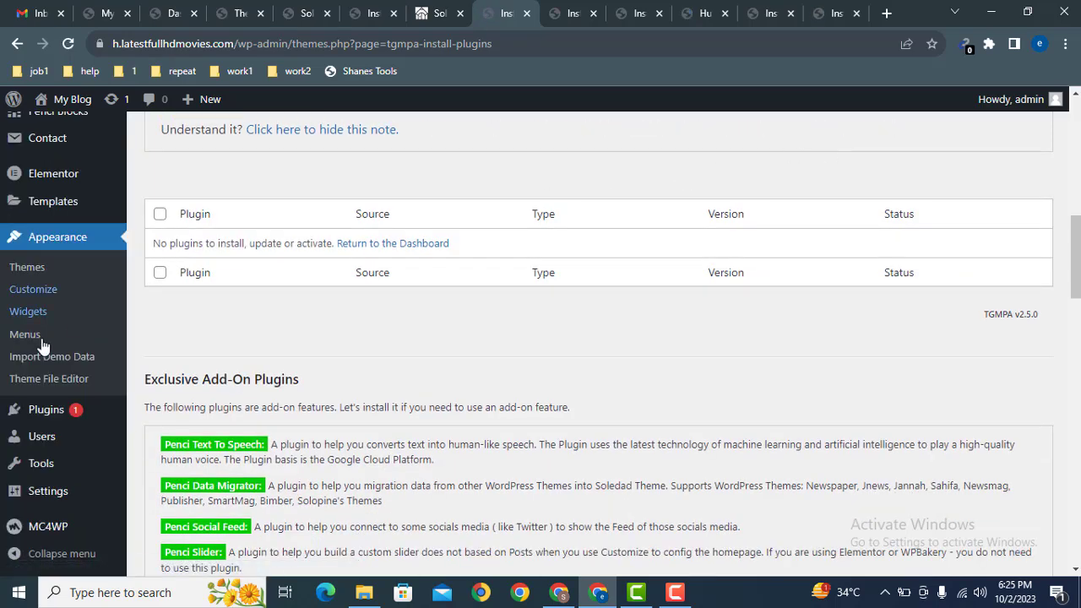
Step: Open the installed plugins page, make its tab the last one, and look over which plugins are active
left_click(69, 414)
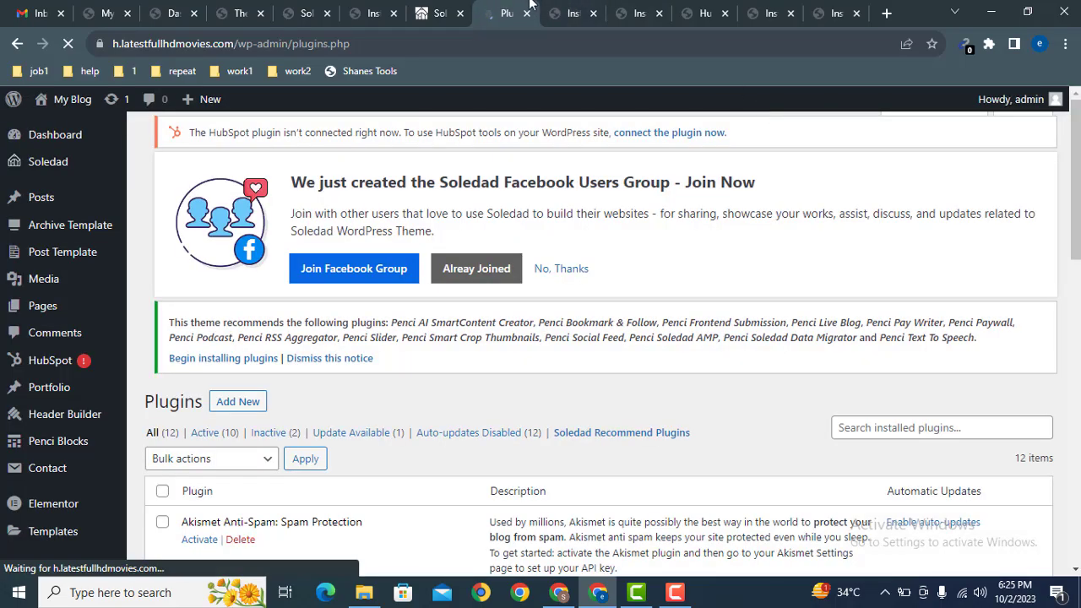
left_click_drag(525, 12, 857, 9)
left_click_drag(1077, 138, 1077, 267)
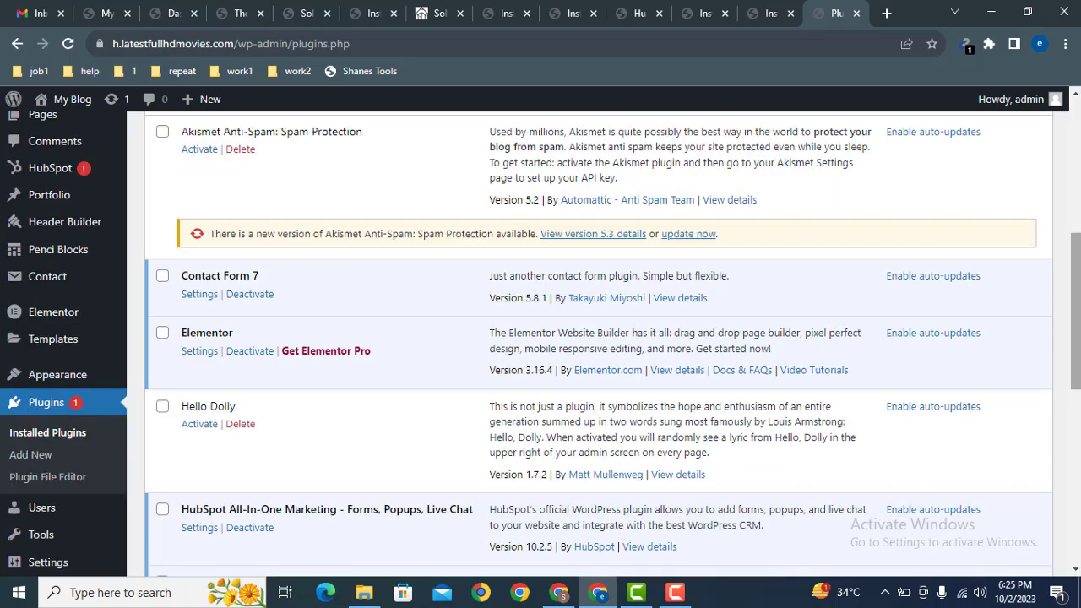
left_click_drag(1075, 295, 1058, 154)
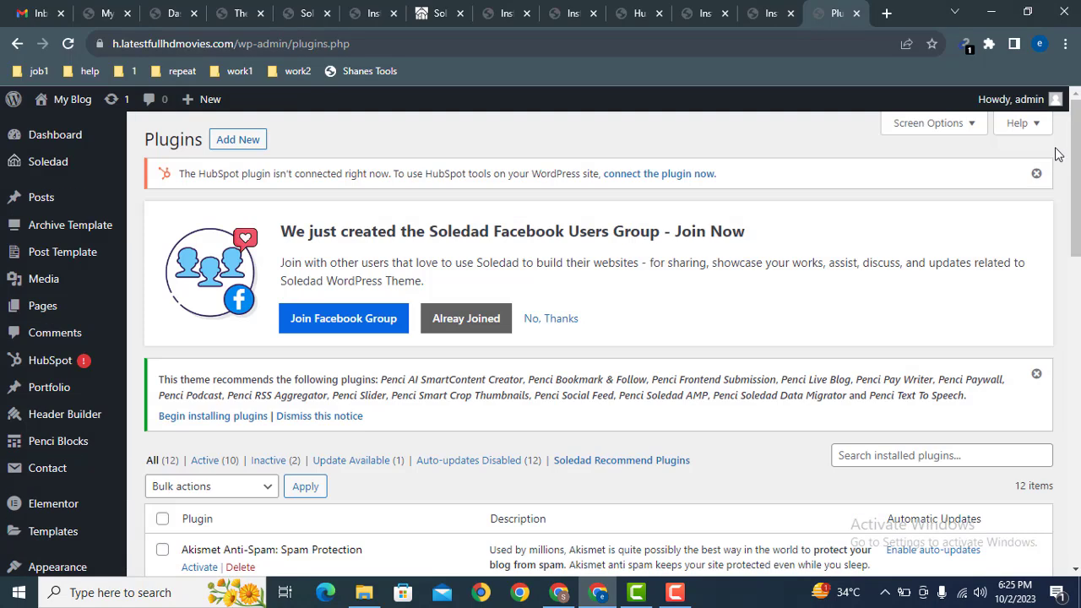
Step: Add a new plugin by uploading elementor-pro.zip from the elementorpro3151n folder in resources, and start its installation
left_click(230, 137)
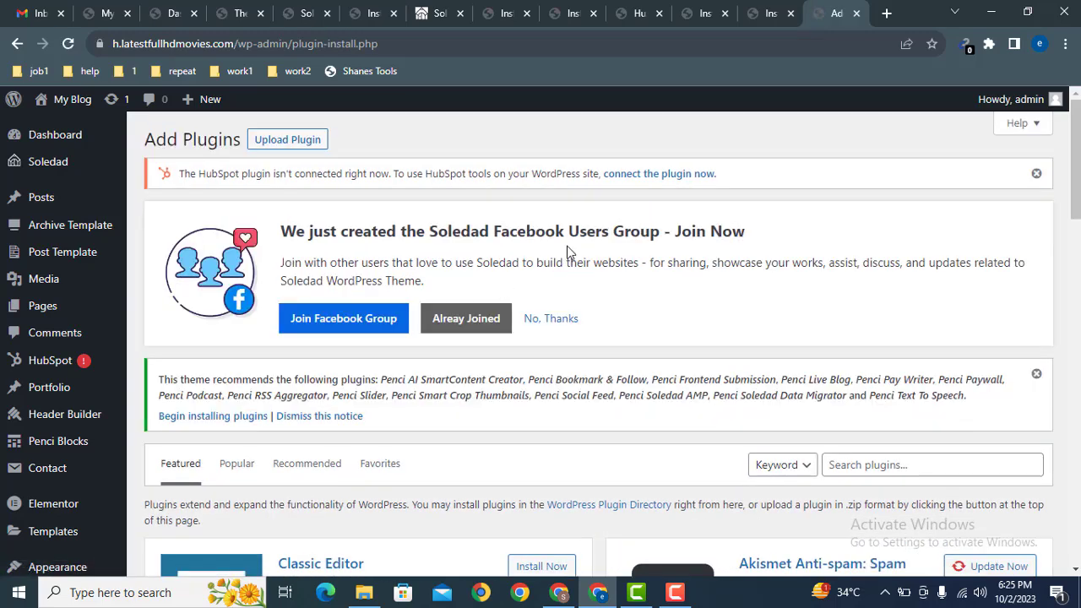
left_click(312, 141)
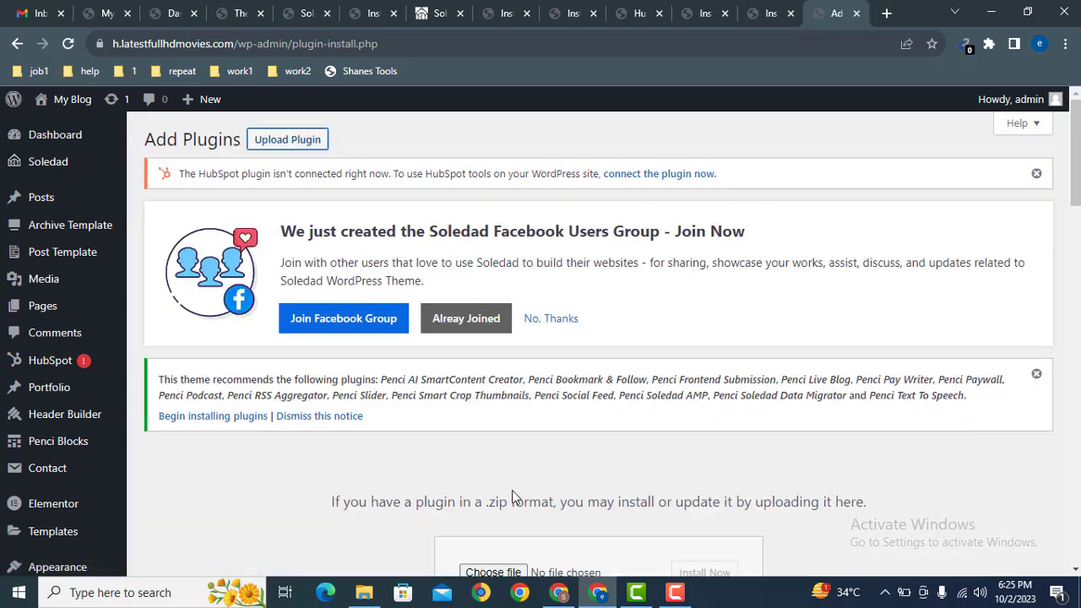
left_click(495, 572)
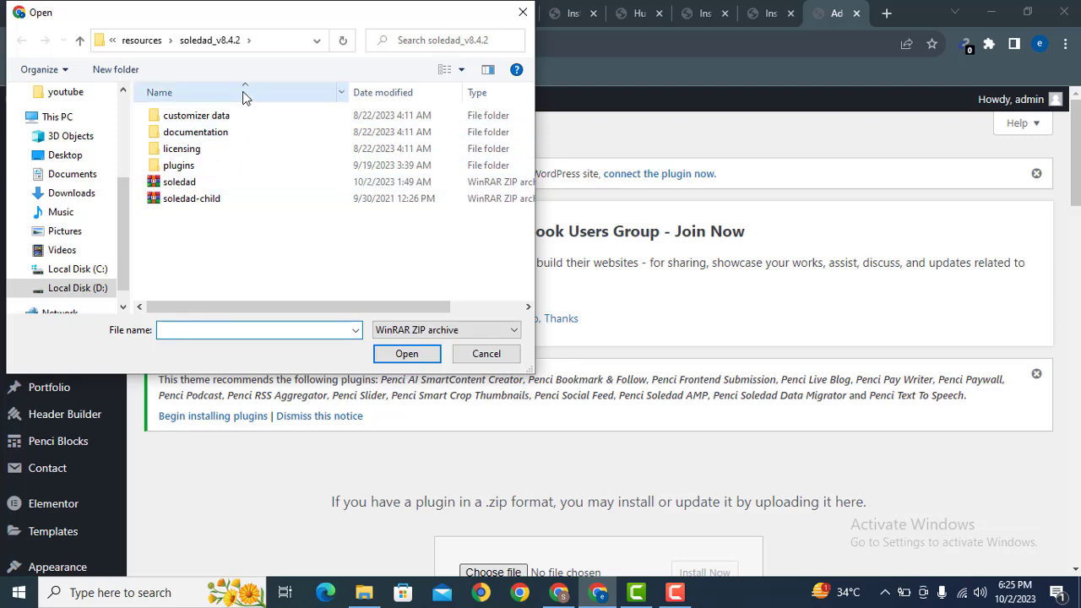
left_click(159, 42)
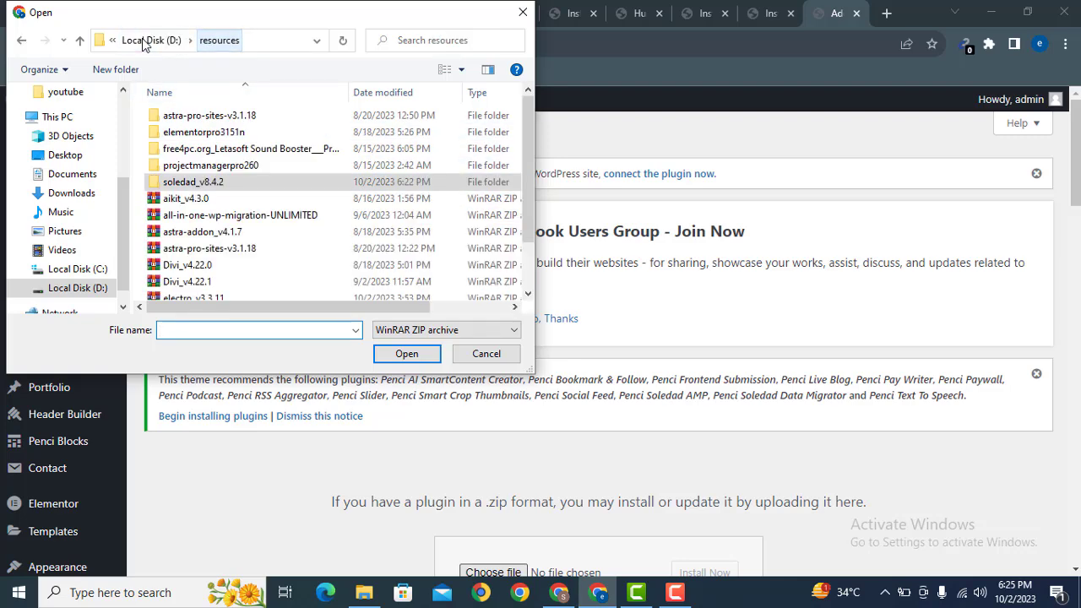
double_click(185, 131)
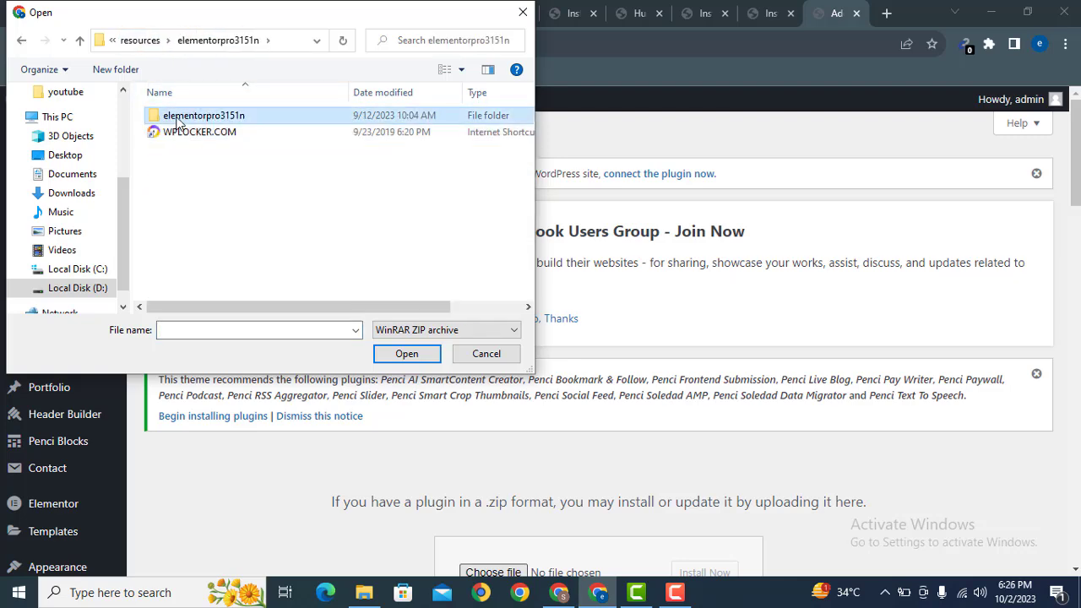
double_click(188, 148)
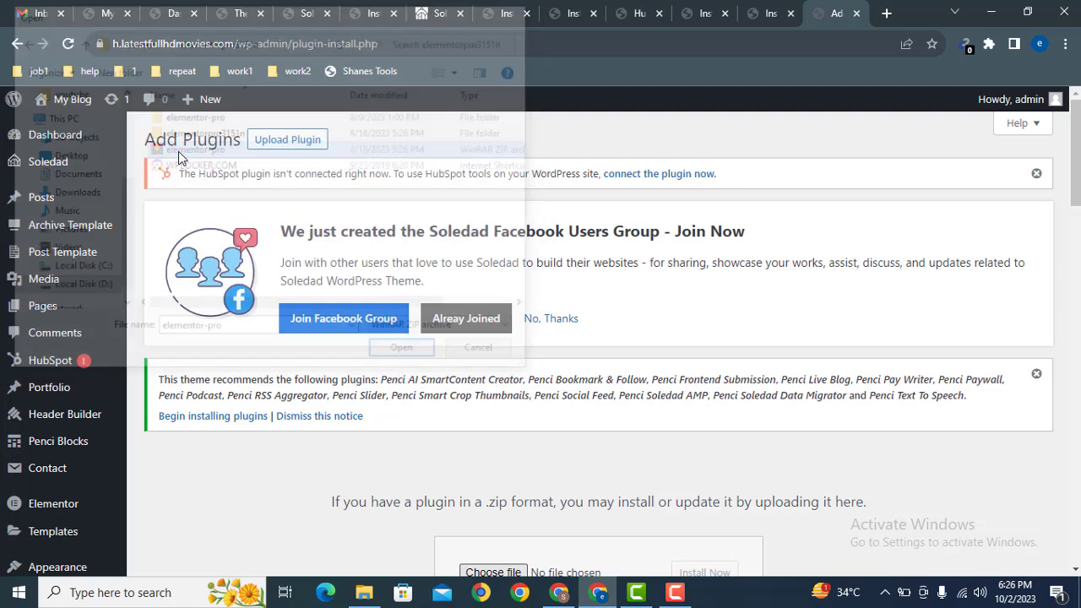
scroll(1073, 308, "down", 3)
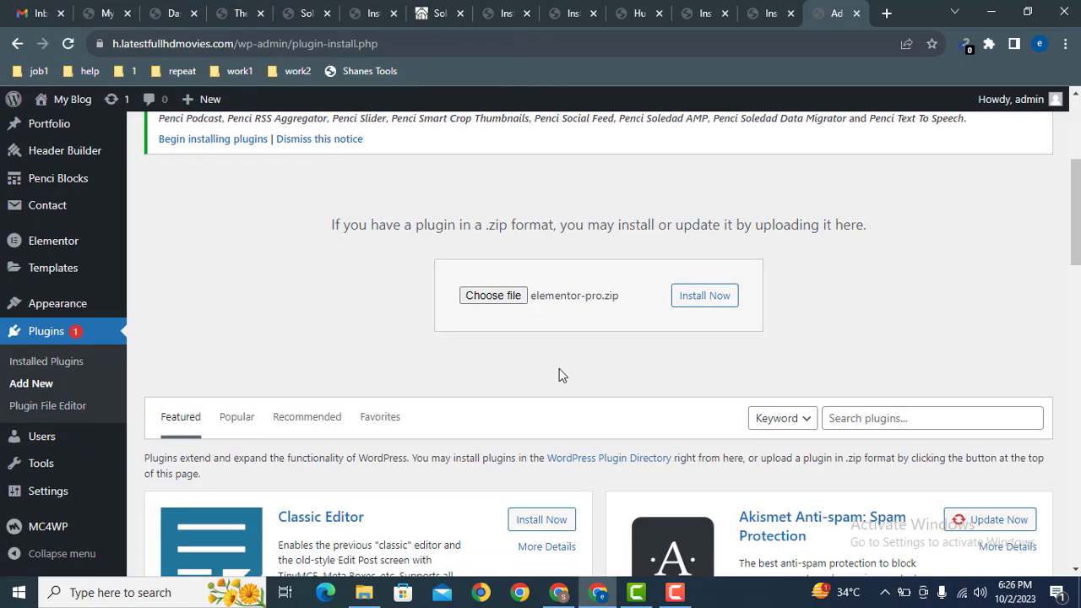
left_click(700, 295)
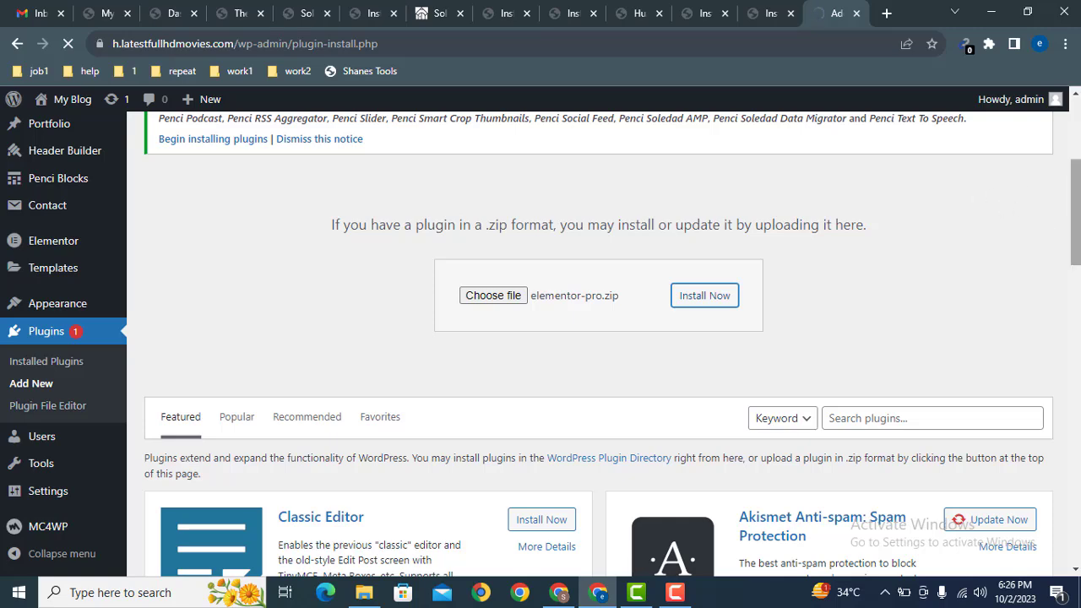
Step: Activate the uploaded Elementor Pro plugin once its installation is finished
mouse_move(1074, 194)
left_mouse_down()
mouse_move(1074, 173)
mouse_move(1075, 213)
left_mouse_up()
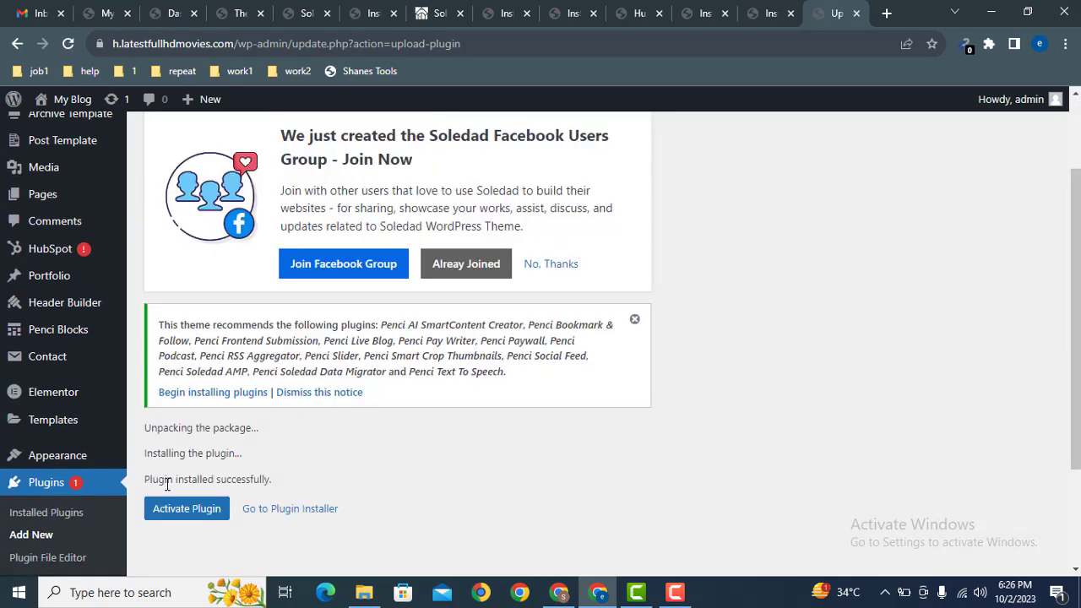
left_click(185, 511)
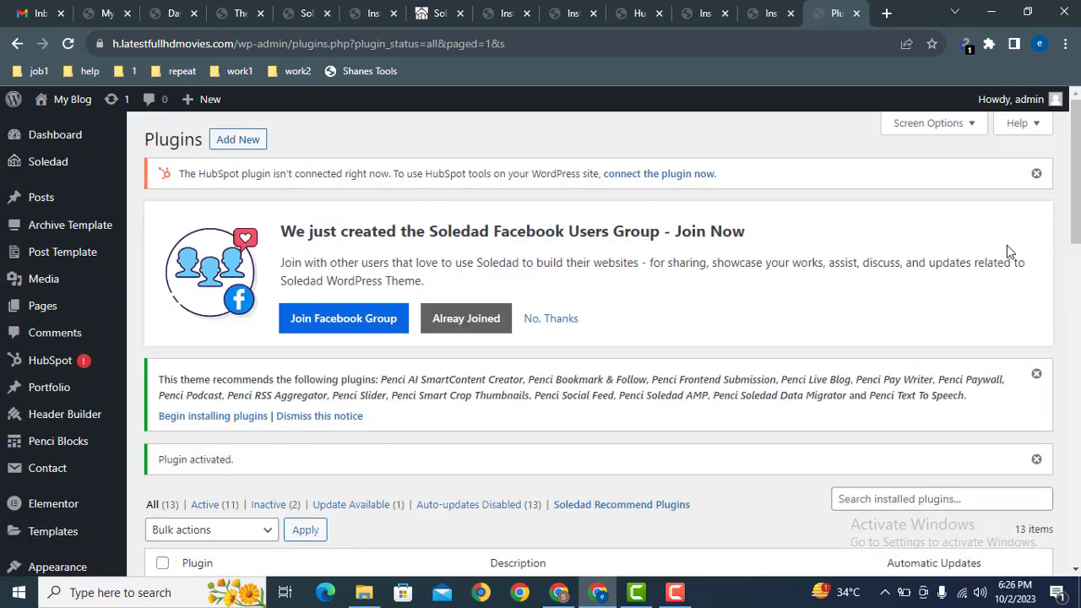
scroll(1077, 201, "down", 2)
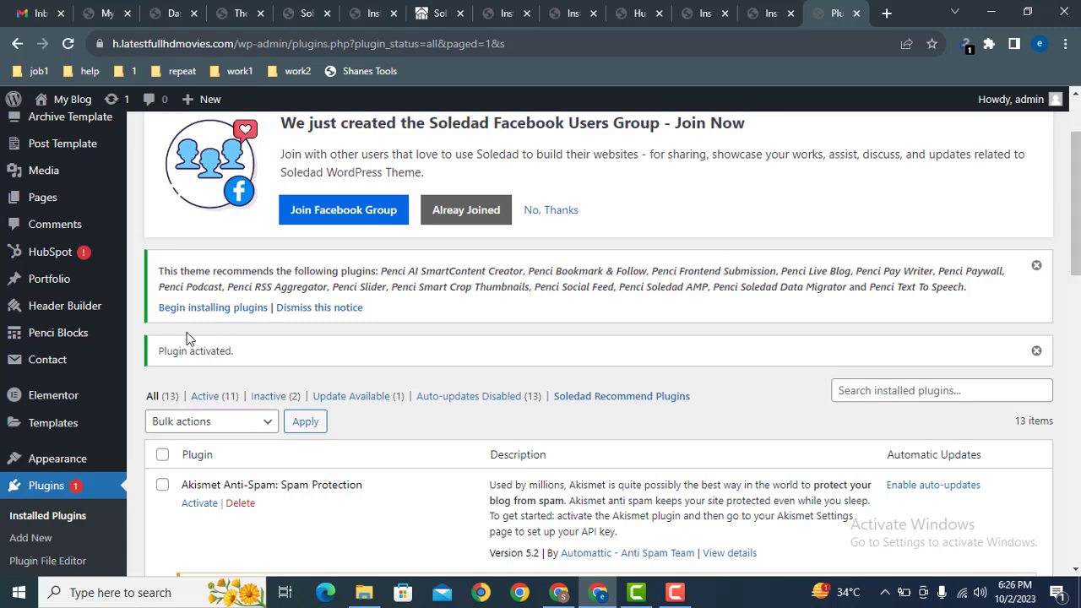
left_click(203, 310)
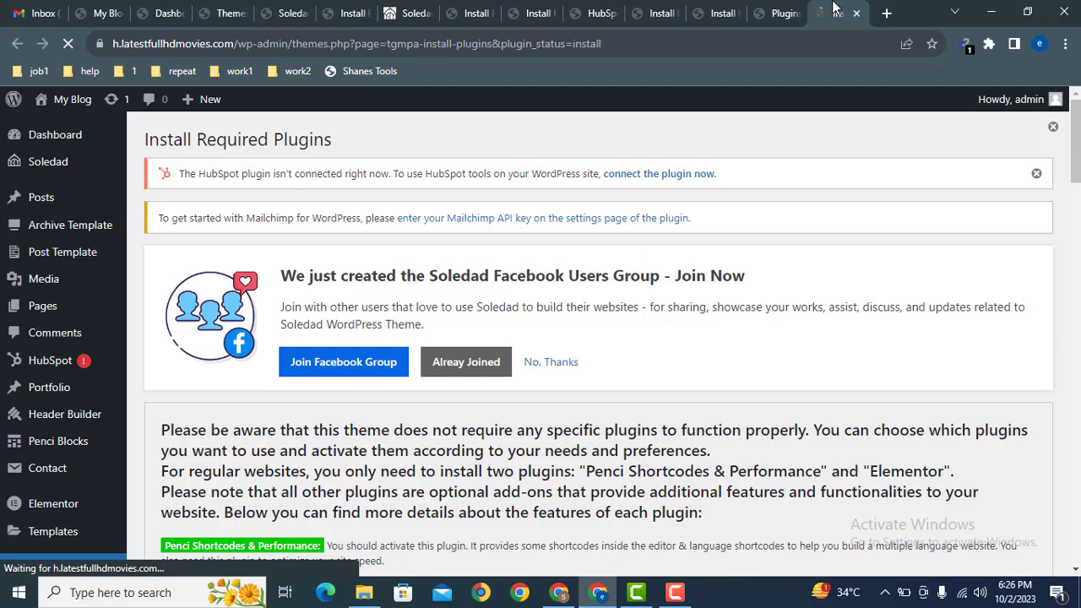
mouse_move(1077, 109)
left_mouse_down()
mouse_move(1077, 231)
mouse_move(1076, 110)
left_mouse_up()
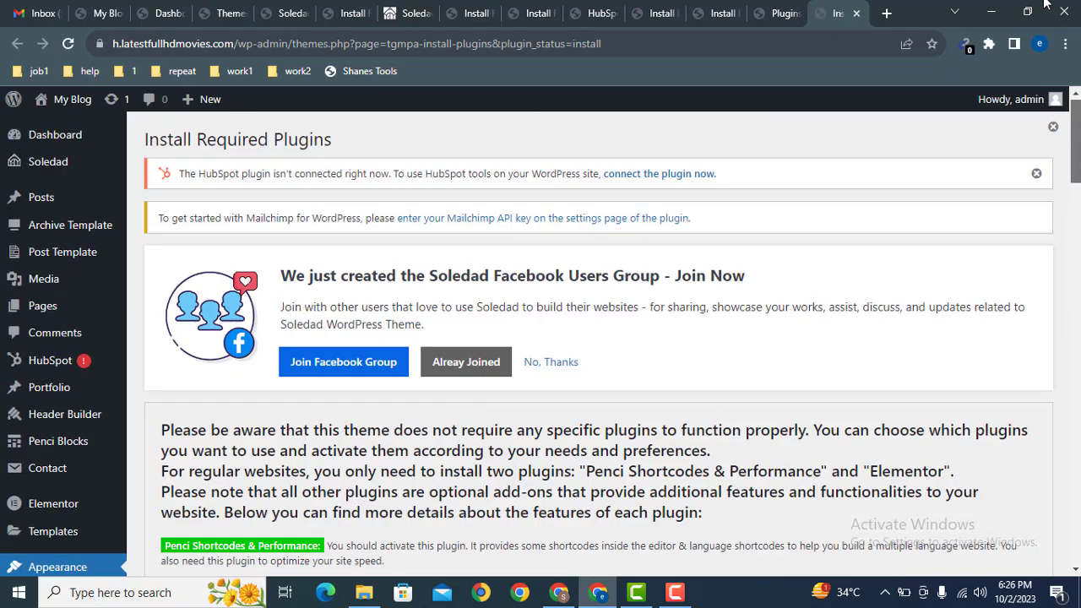
left_click(857, 13)
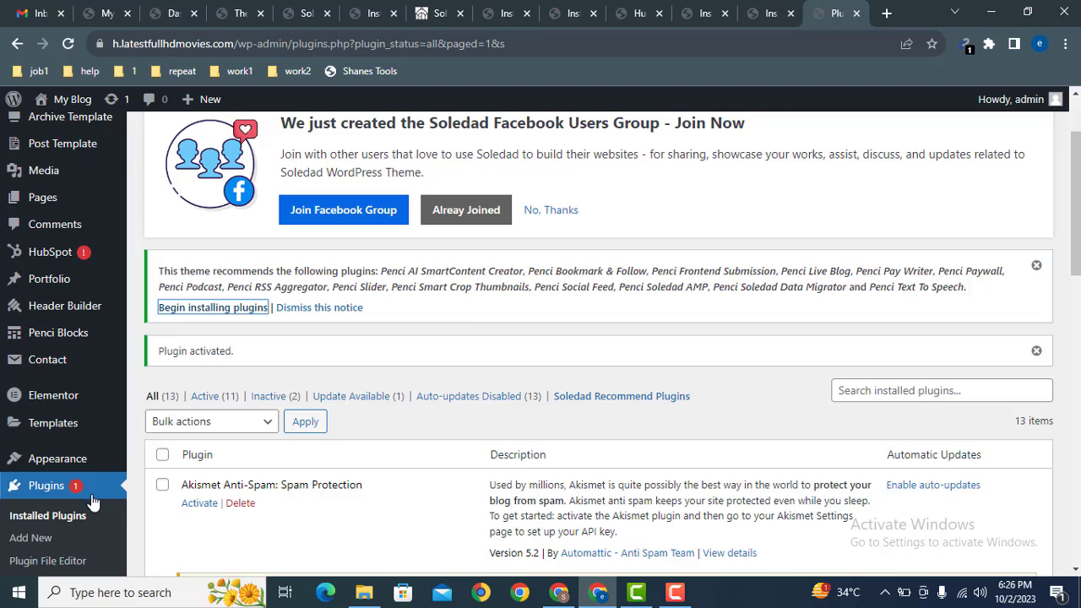
Step: Open the theme's Import Demo Data page, search the demos for "ios", and import and confirm the IOS Tips Magazine demo
mouse_move(59, 466)
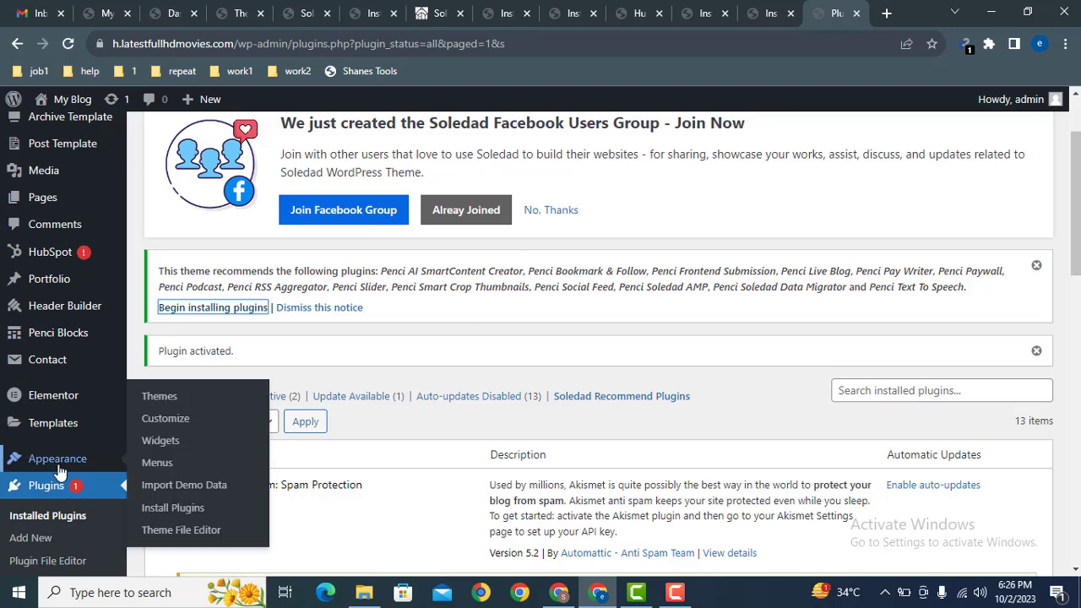
left_click(214, 491)
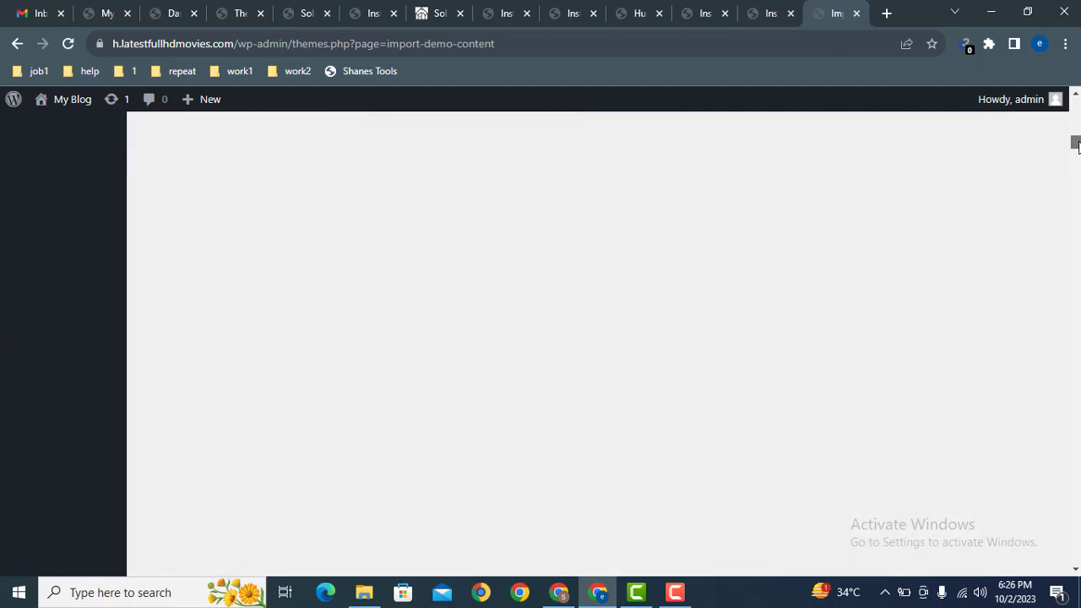
mouse_move(1077, 120)
left_mouse_down()
mouse_move(1076, 220)
mouse_move(1071, 115)
mouse_move(1067, 127)
left_mouse_up()
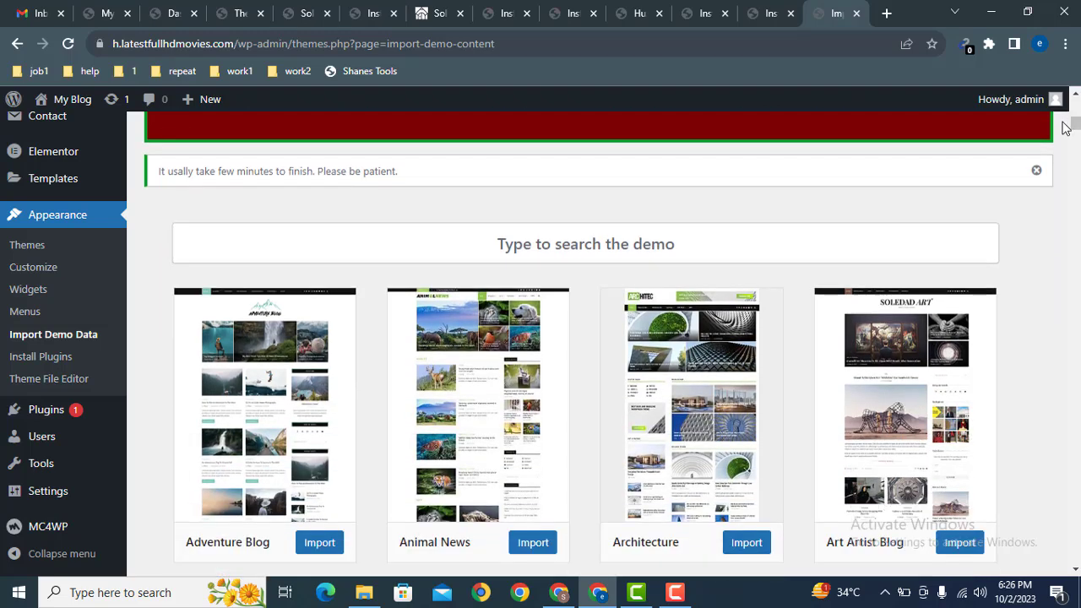
left_click(579, 252)
type("ios")
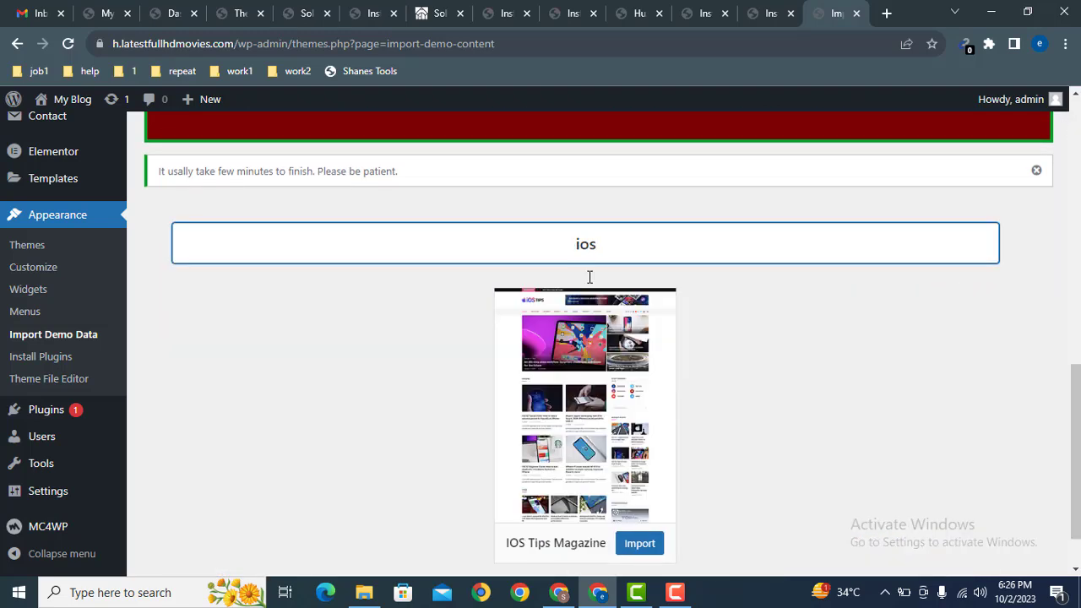
left_click(637, 545)
left_click(606, 142)
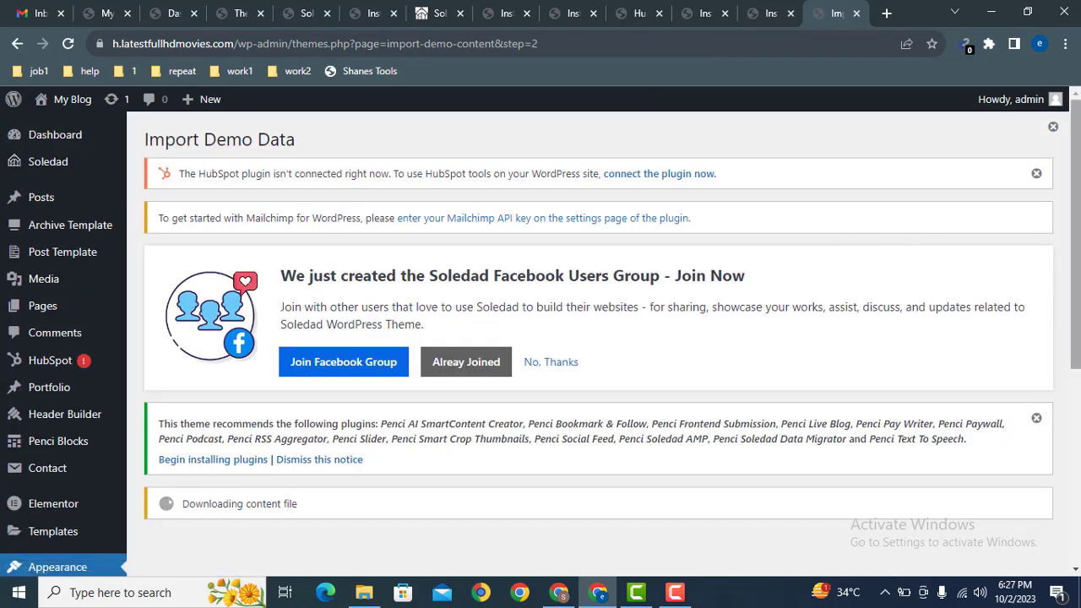
left_click_drag(1077, 223, 1077, 244)
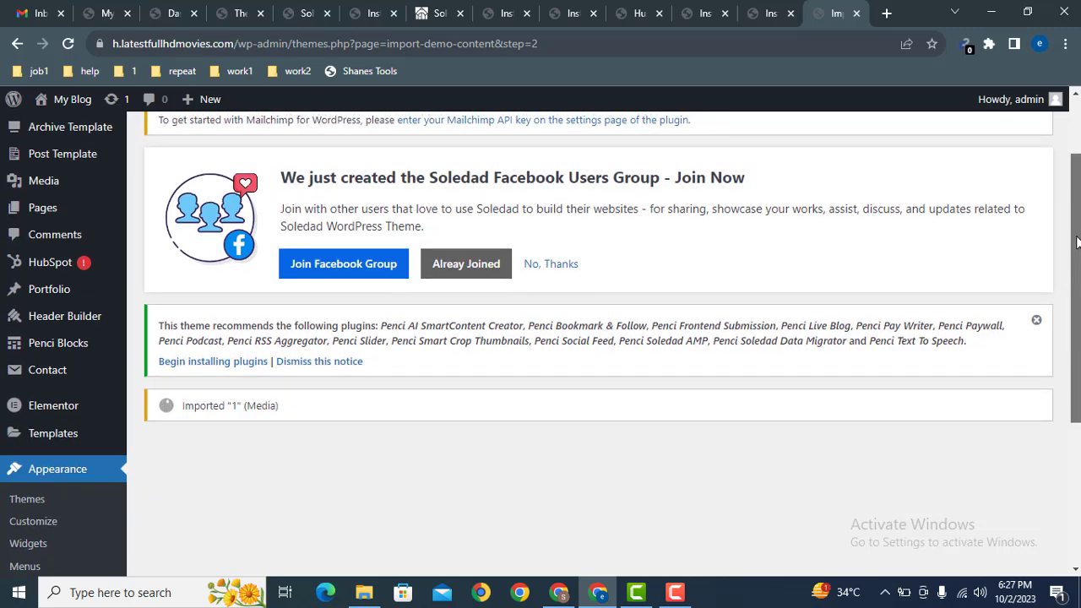
scroll(1077, 244, "up", 3)
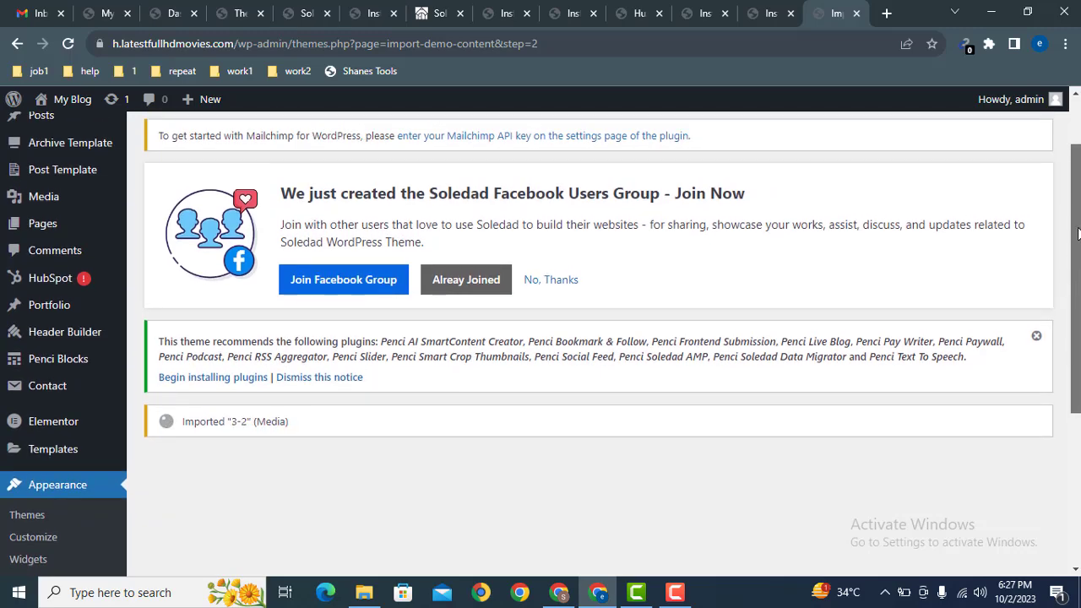
scroll(1078, 253, "down", 2)
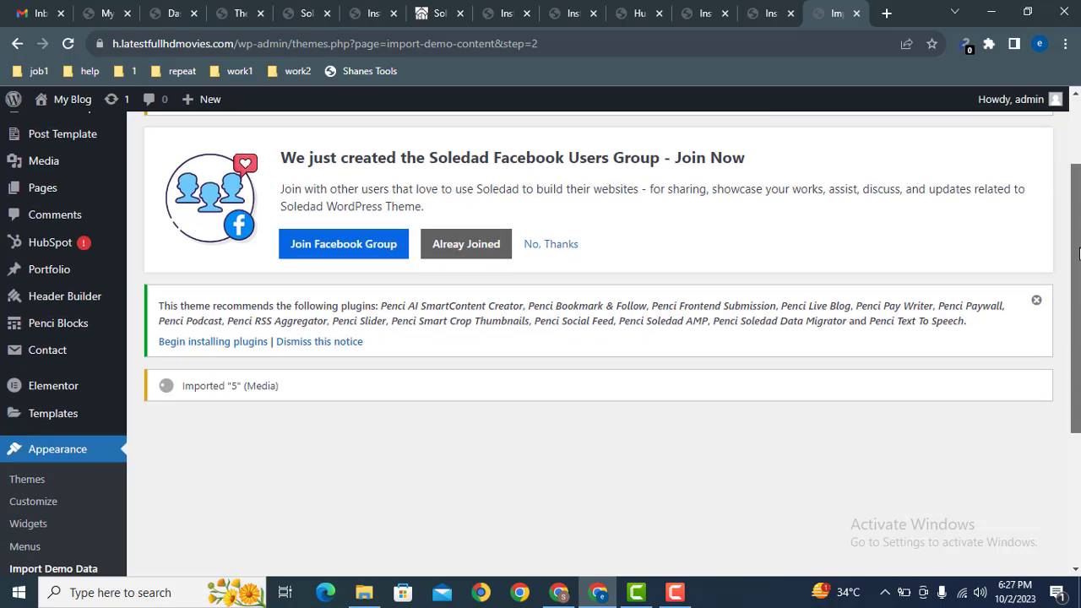
left_click_drag(1078, 254, 1078, 193)
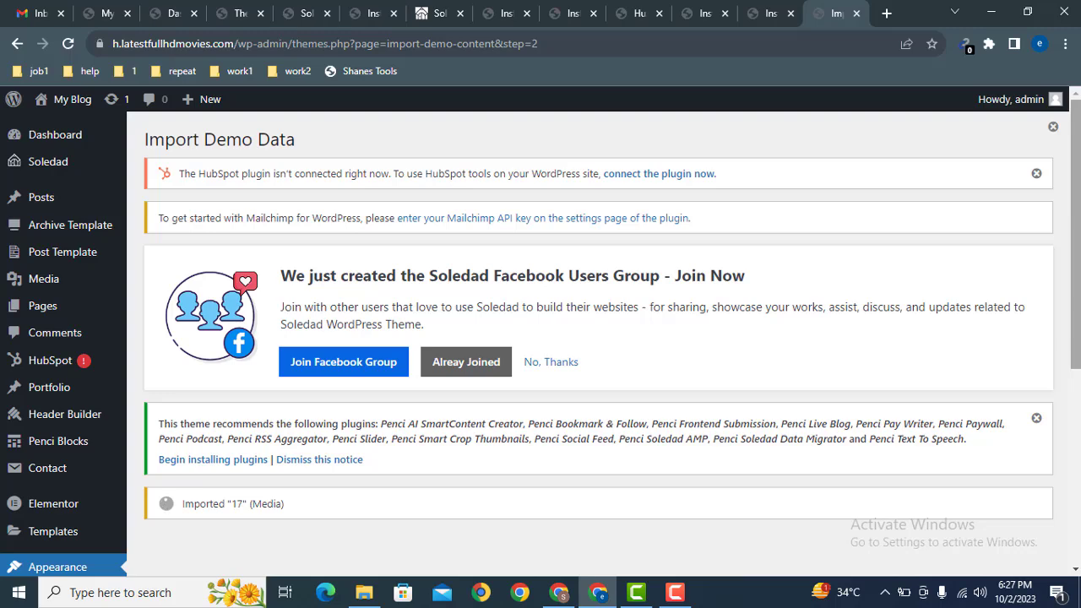
scroll(1078, 192, "down", 1)
mouse_move(1078, 192)
left_mouse_down()
mouse_move(1075, 163)
mouse_move(1076, 207)
mouse_move(1073, 134)
mouse_move(1076, 233)
mouse_move(1077, 159)
mouse_move(1078, 210)
left_mouse_up()
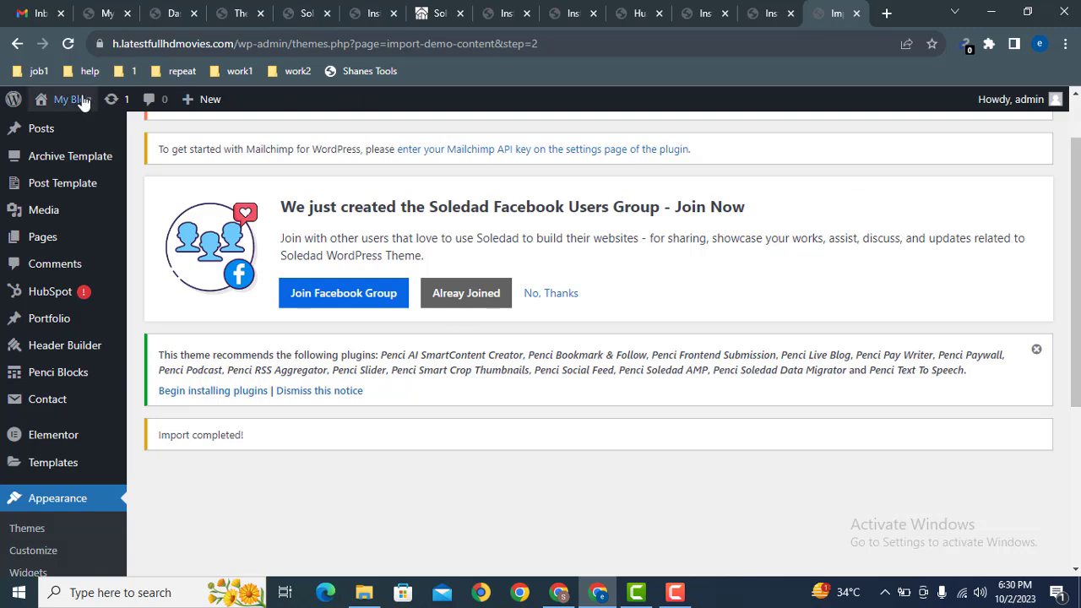
Step: Open the site's front end in a new tab and look over the imported homepage
mouse_move(64, 106)
middle_click(55, 127)
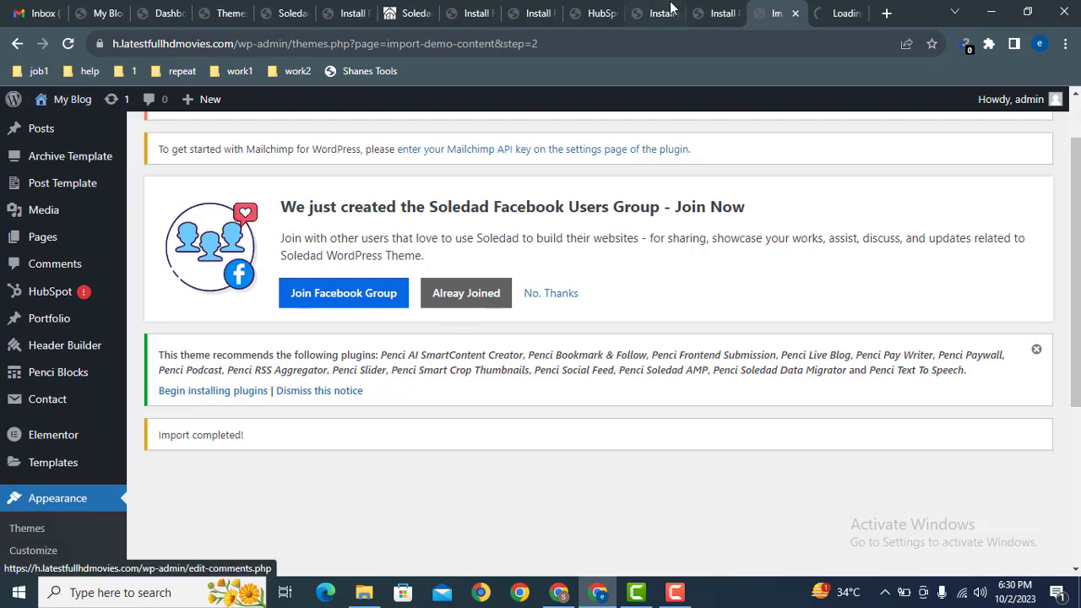
left_click(835, 10)
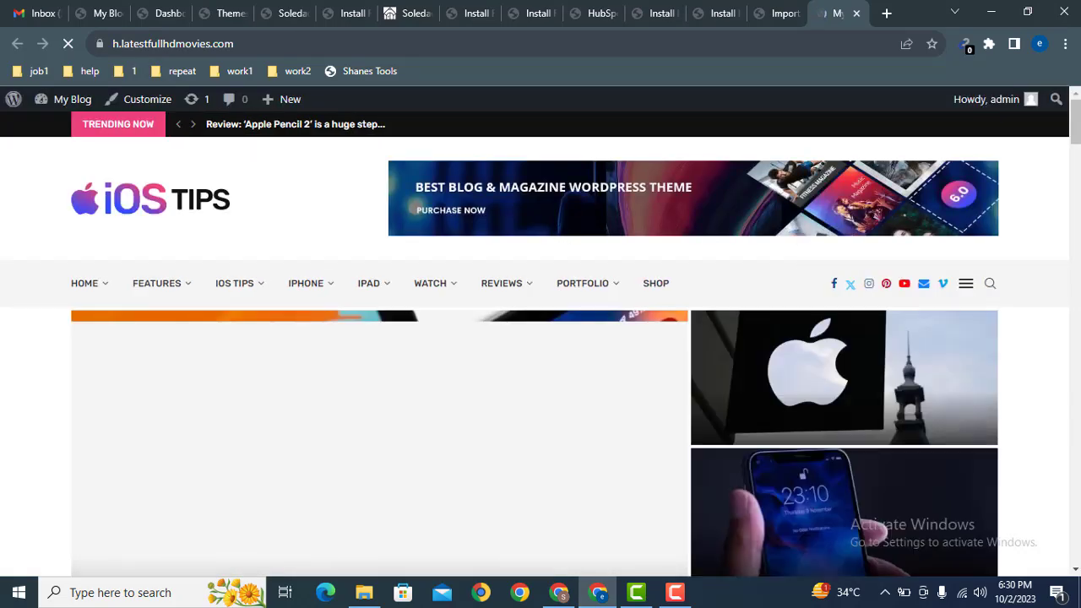
scroll(1077, 126, "down", 1)
scroll(1076, 127, "down", 5)
scroll(1076, 110, "up", 5)
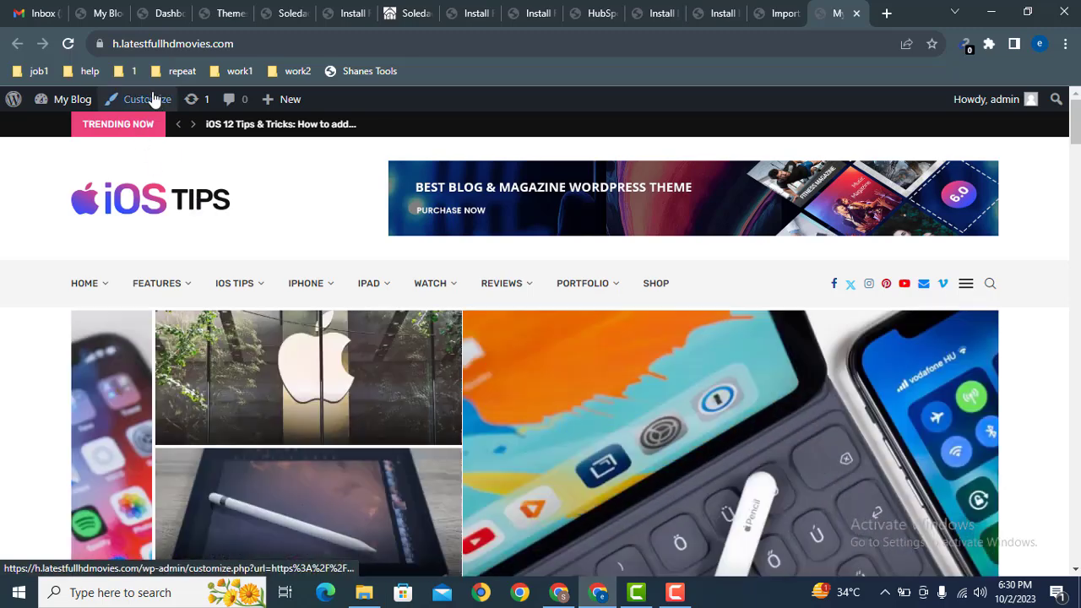
Step: Open the theme Customizer in a new tab and go to the Logo settings under Logo & Header
middle_click(155, 100)
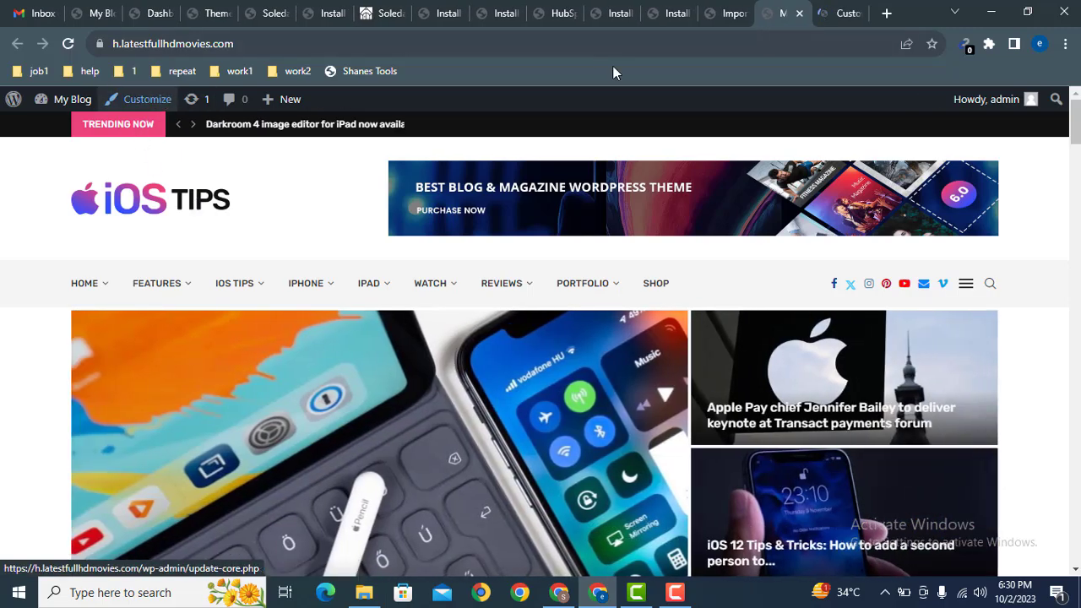
left_click(838, 11)
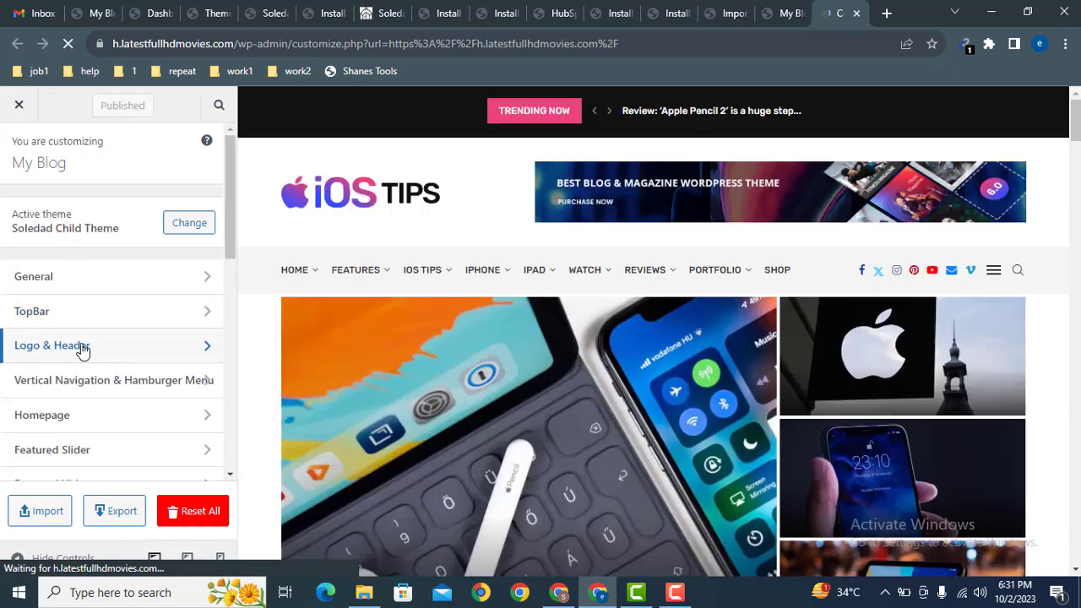
left_click(83, 347)
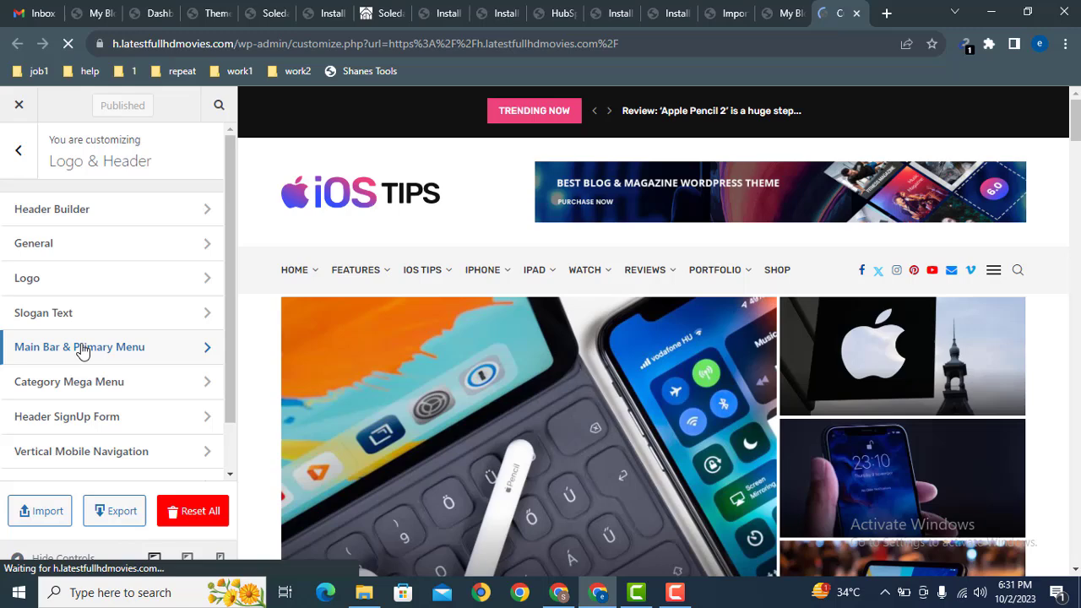
left_click(77, 282)
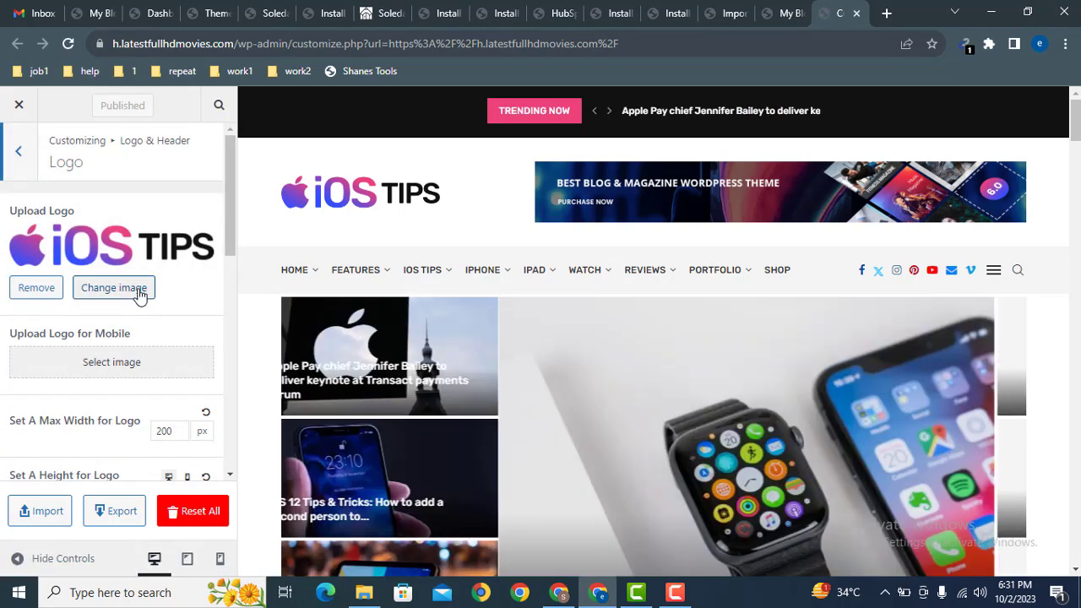
Step: Open and dismiss the image picker for changing the logo, look through the logo options, and return to the Logo & Header section
left_click(125, 287)
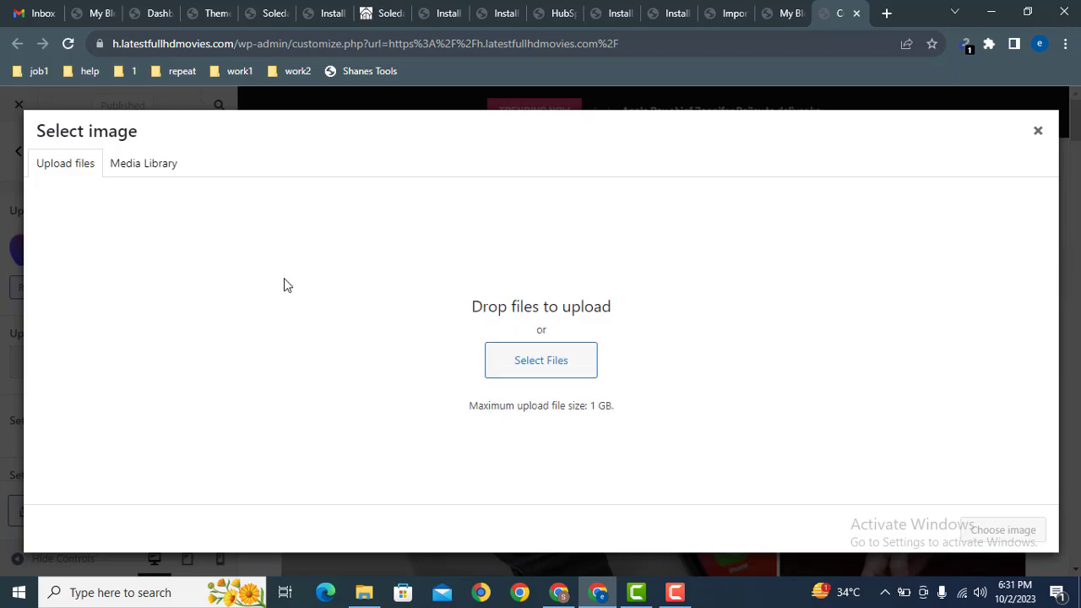
left_click(1038, 130)
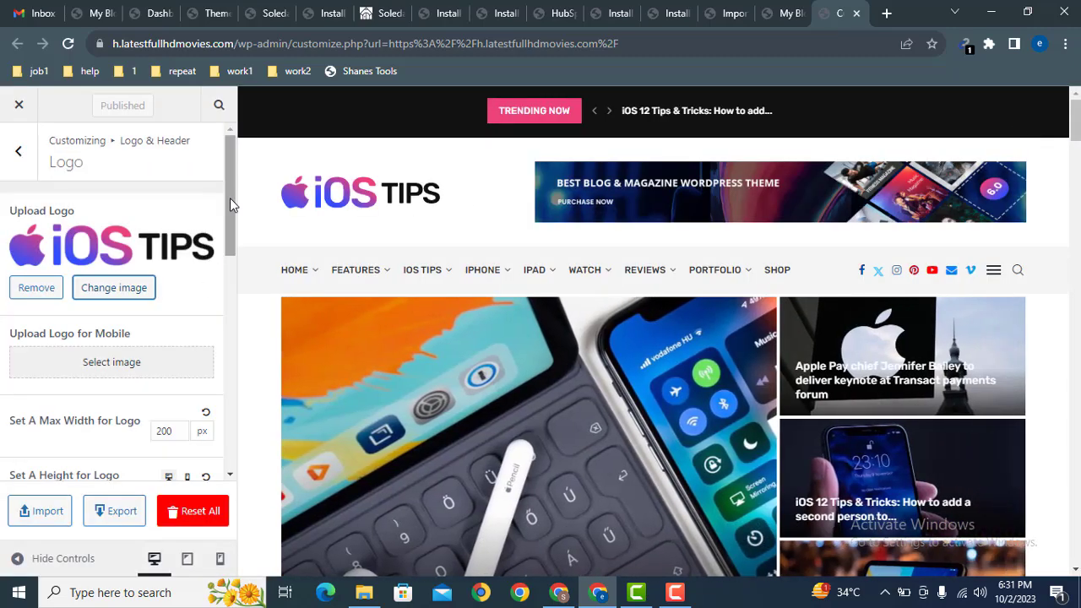
left_click_drag(230, 197, 227, 252)
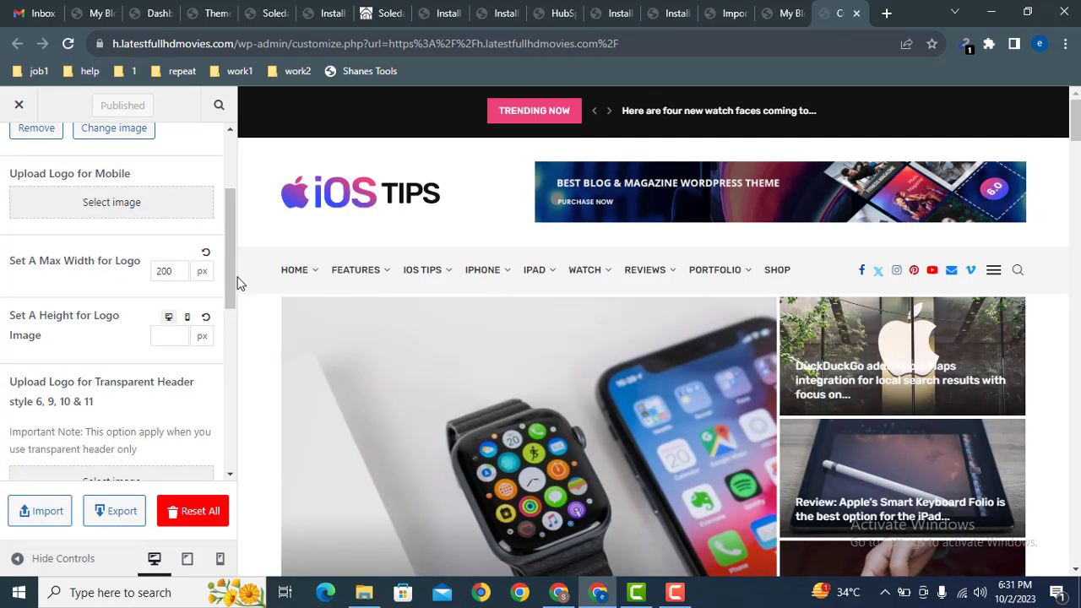
left_click_drag(228, 276, 229, 221)
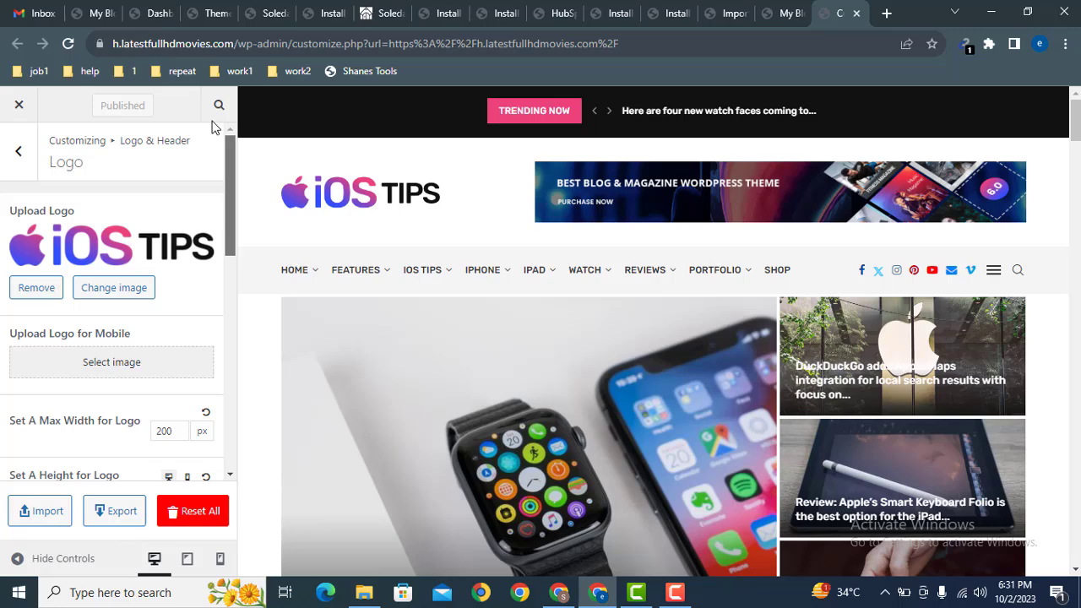
left_click(18, 152)
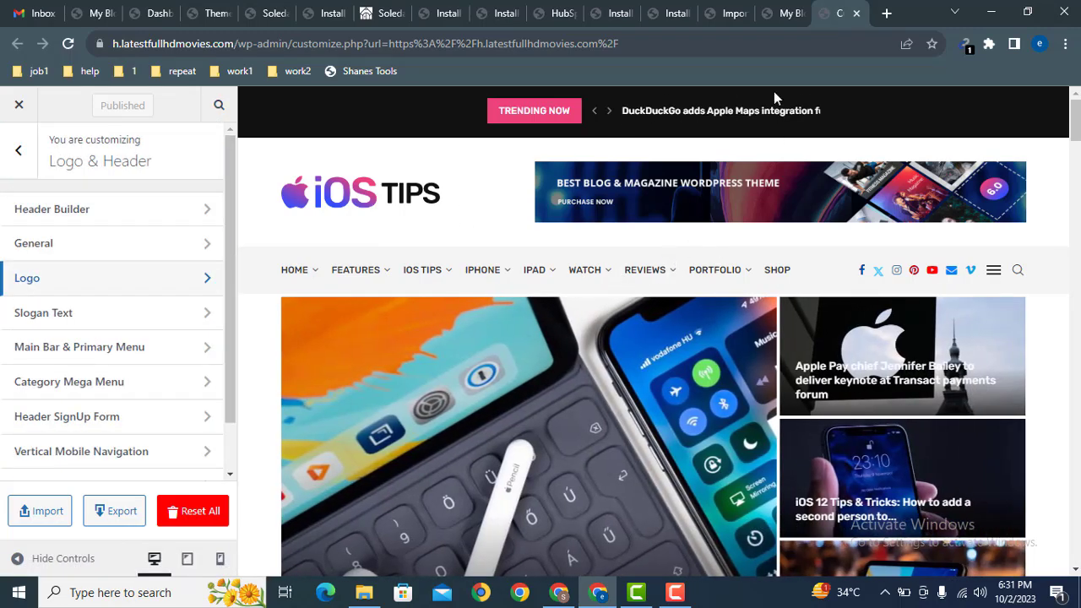
Step: Return to the homepage tab, open the Menus page in a new tab, and expand the Body Boxed Image item in Menu 1 to view its settings
left_click(788, 12)
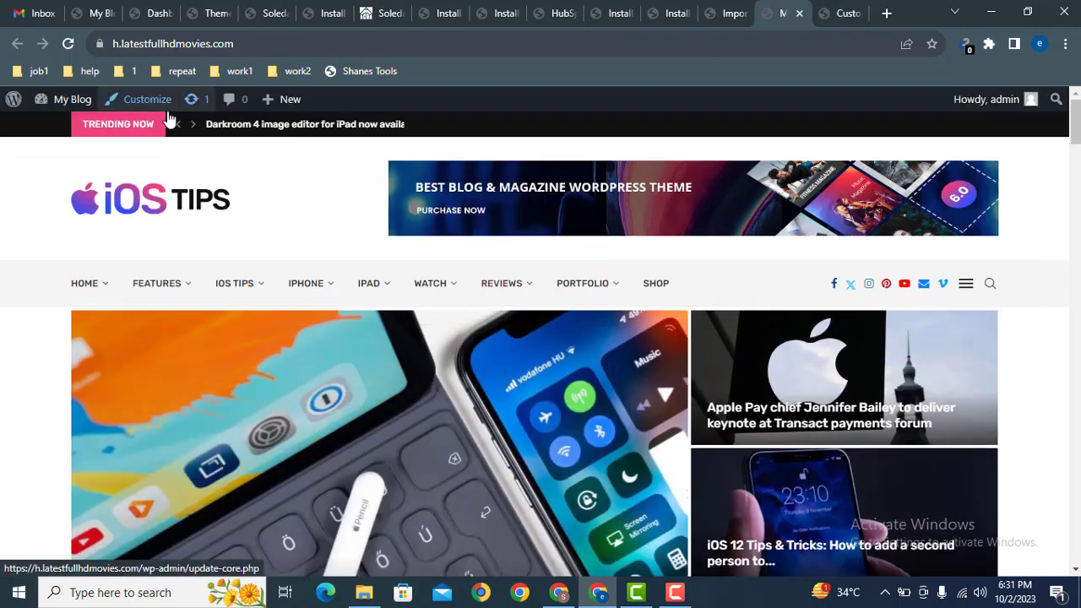
mouse_move(66, 99)
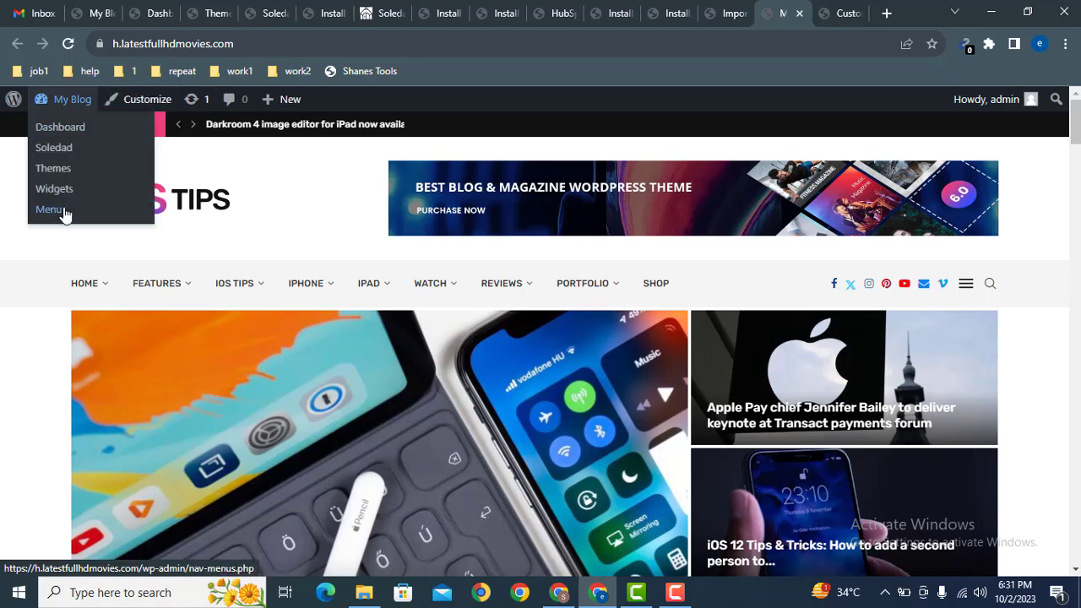
left_click(64, 213)
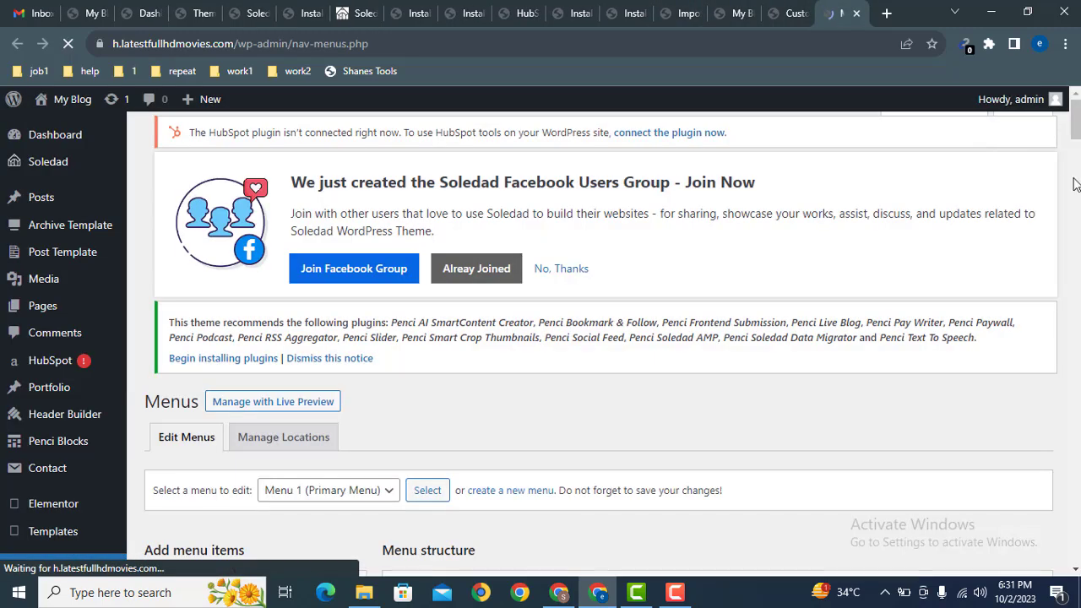
left_click(1076, 184)
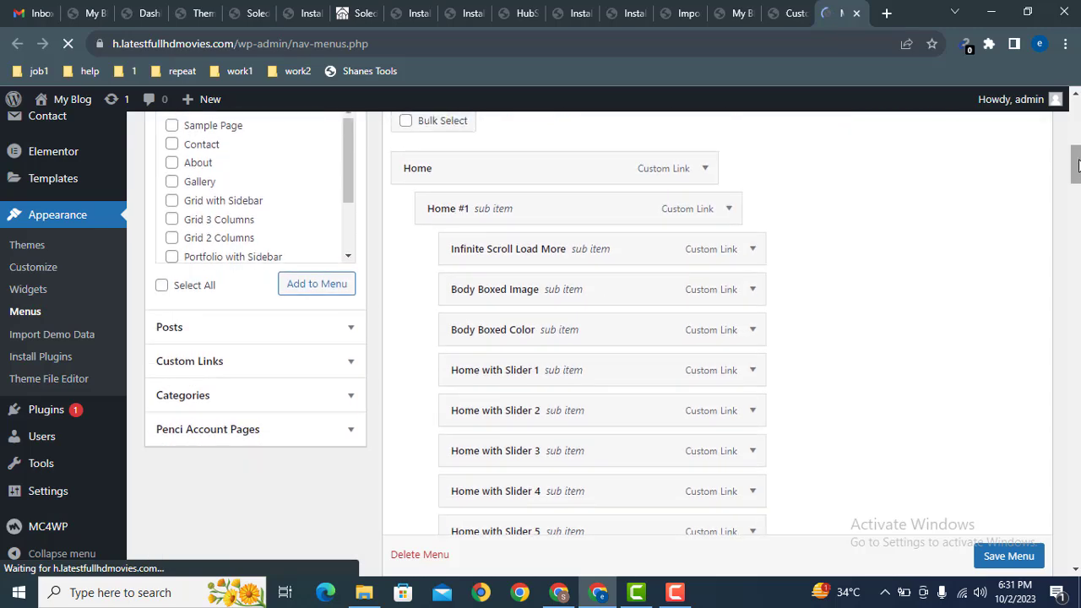
scroll(971, 211, "up", 2)
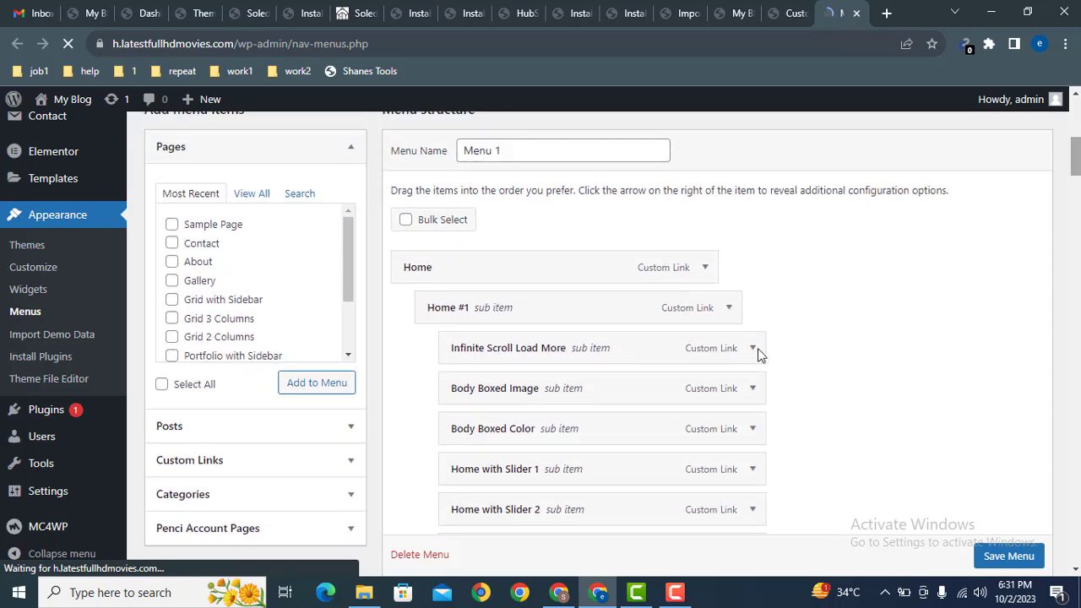
left_click(752, 391)
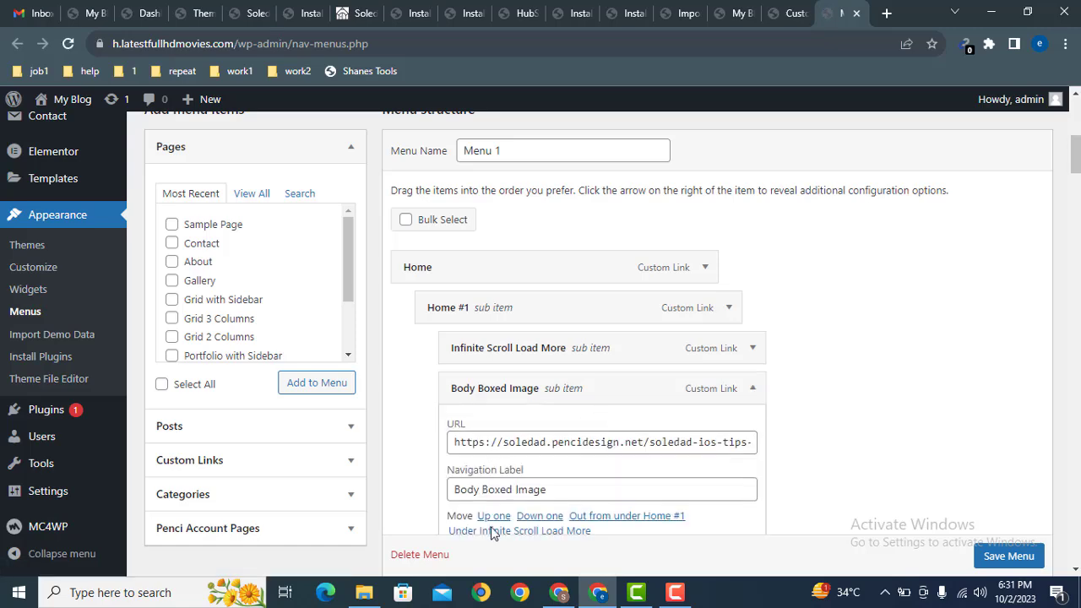
scroll(1077, 150, "down", 2)
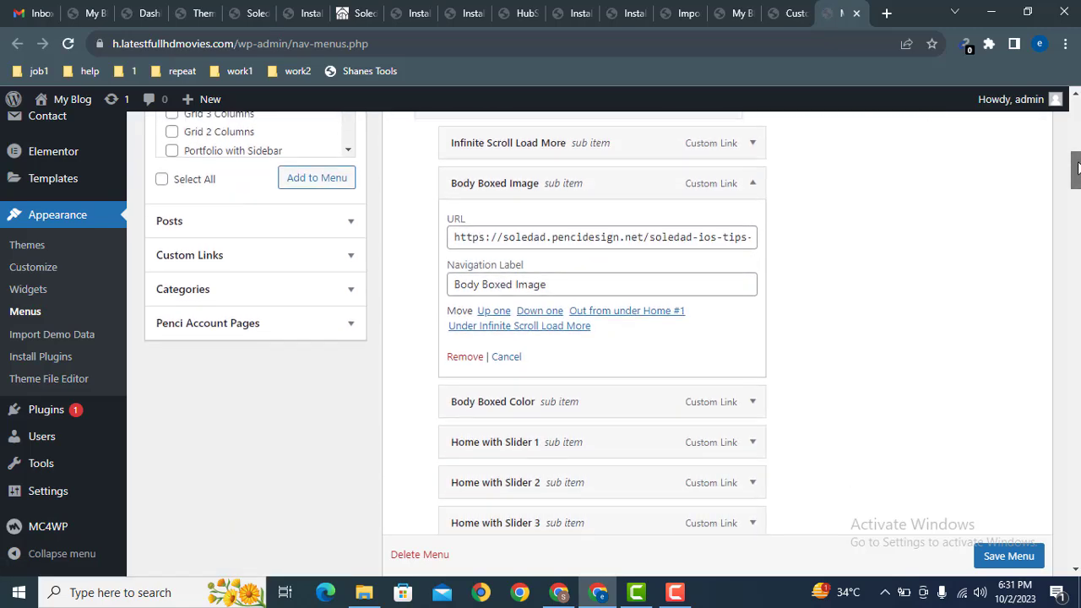
Step: Remove the Body Boxed Image item from Menu 1 and add the Grid 3 Columns page to the menu
left_click(465, 356)
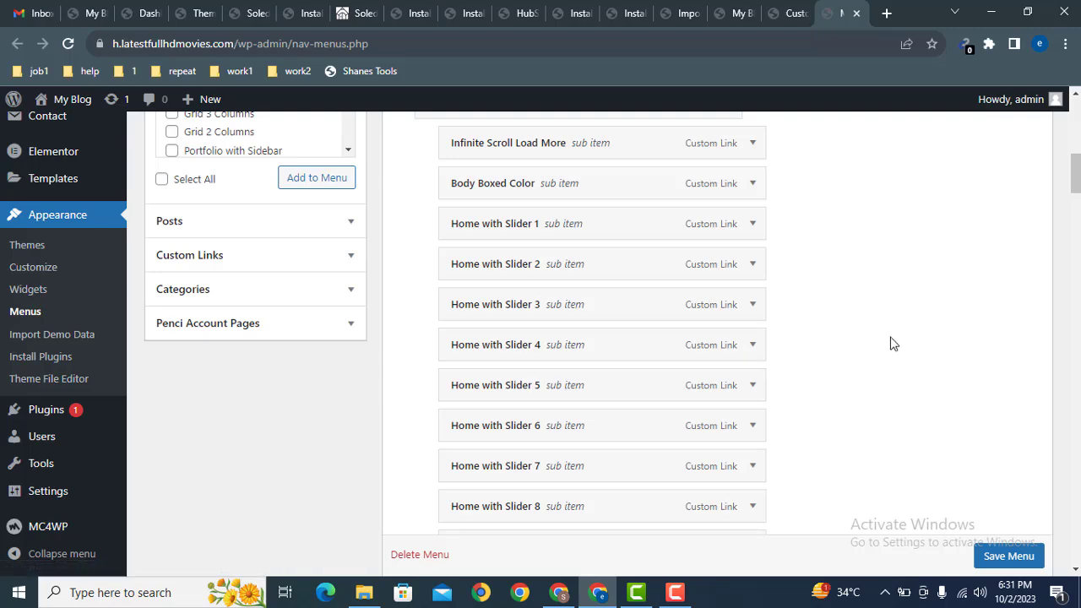
scroll(1074, 173, "up", 1)
scroll(1074, 173, "up", 1)
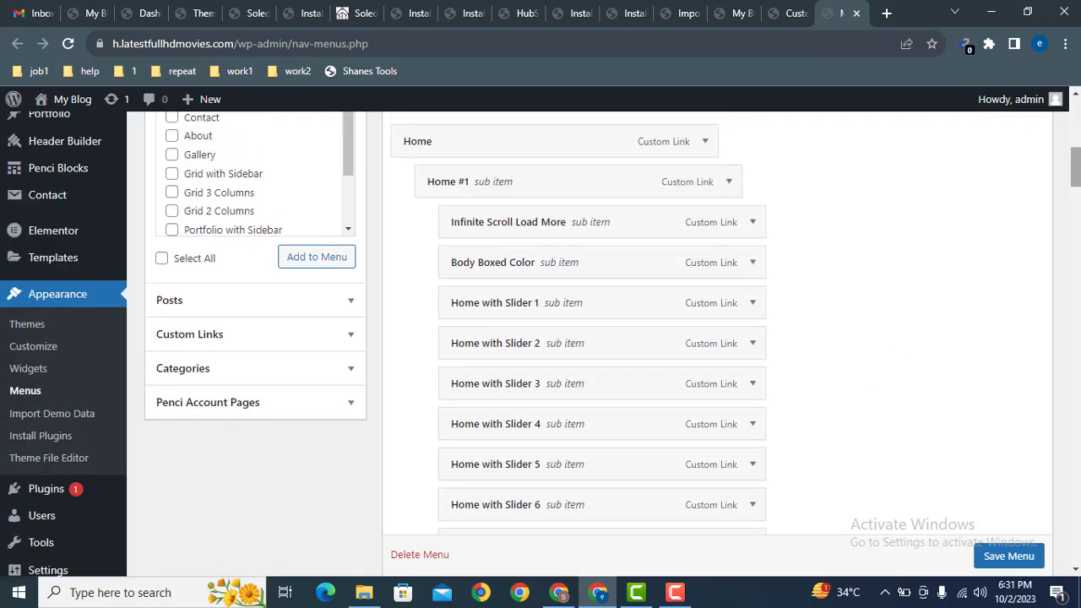
left_click(171, 193)
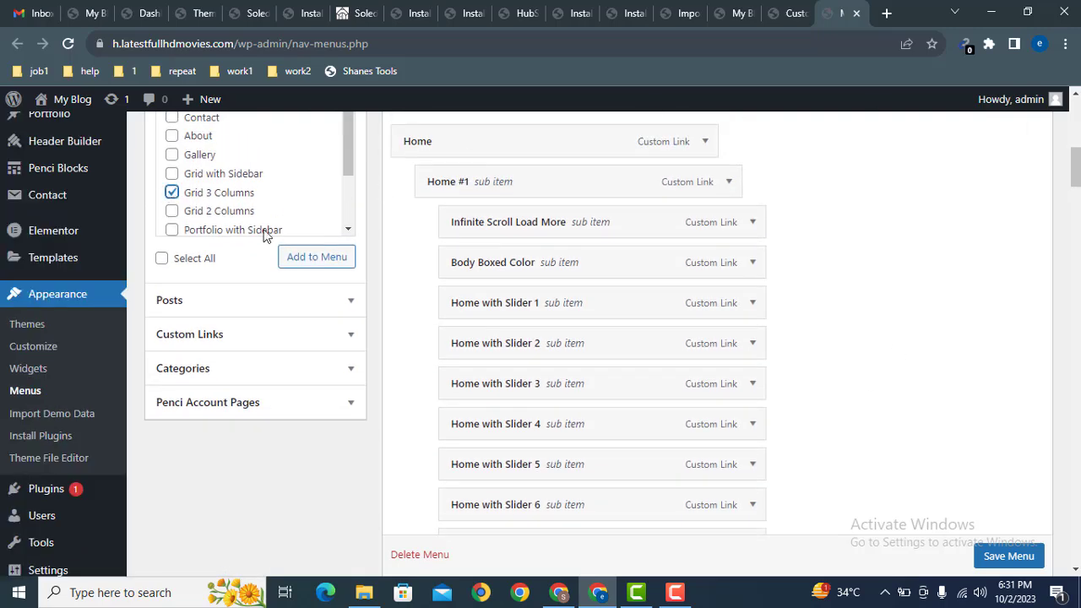
left_click(288, 260)
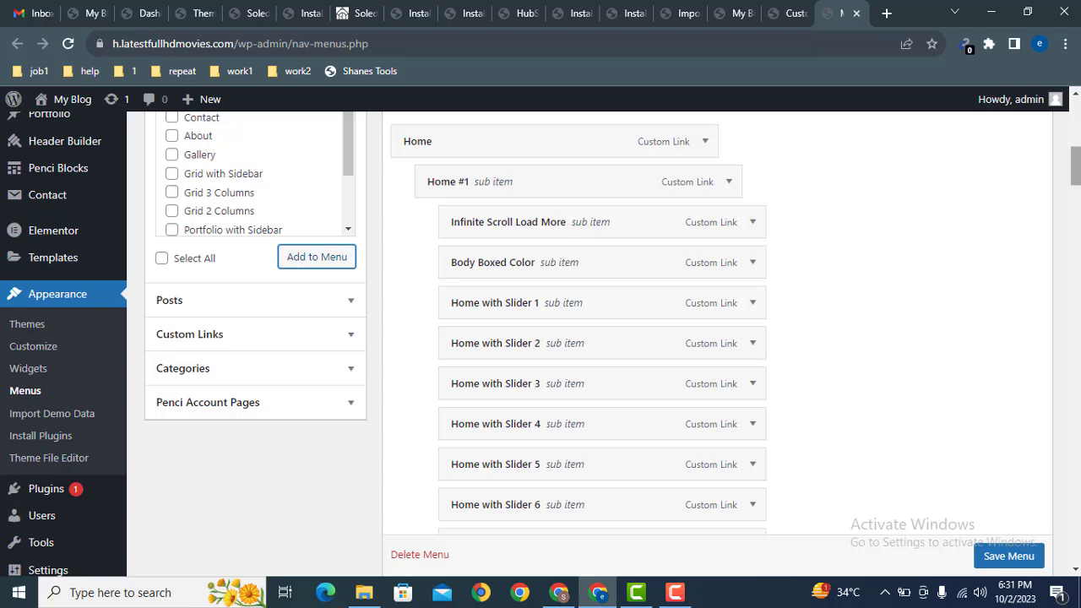
Step: Look over the Menu 1 structure down to its last items and save the menu
mouse_move(1075, 158)
left_mouse_down()
mouse_move(1075, 194)
mouse_move(1074, 146)
left_mouse_up()
scroll(1075, 146, "down", 2)
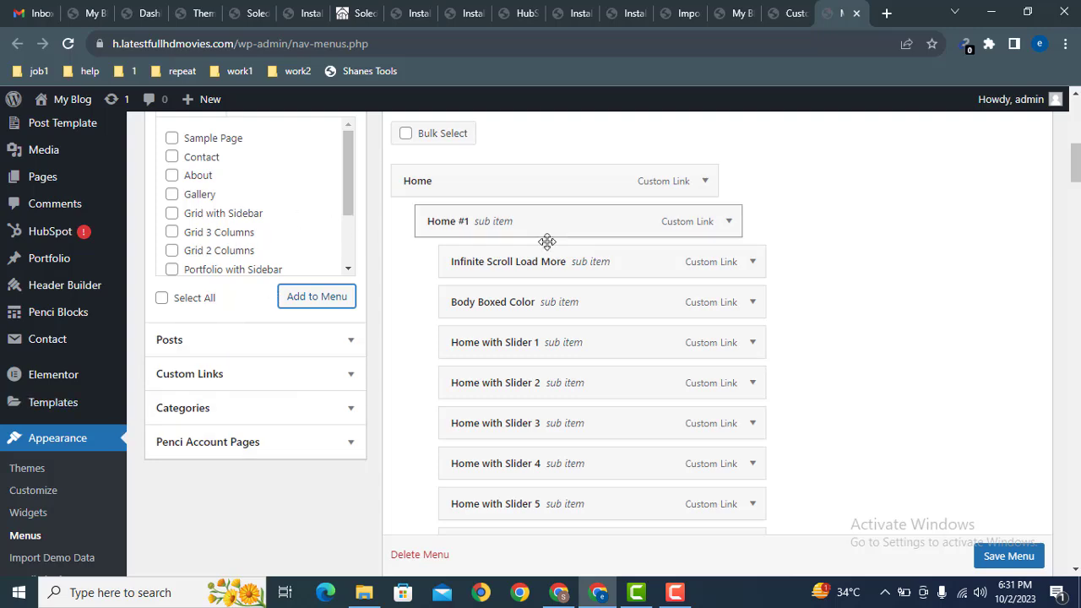
scroll(1075, 164, "up", 2)
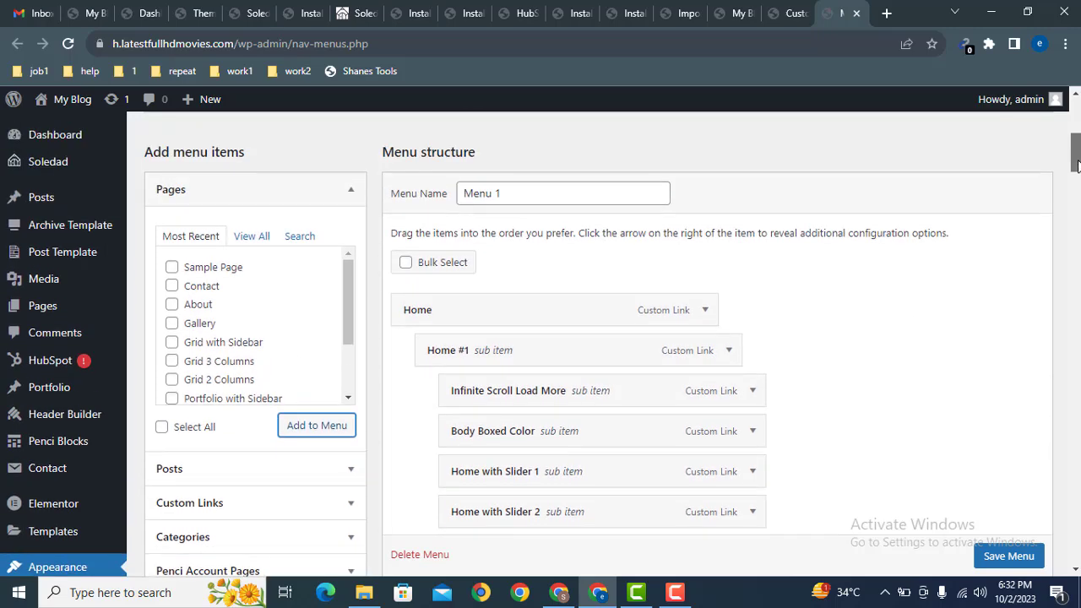
left_click_drag(1076, 165, 1076, 549)
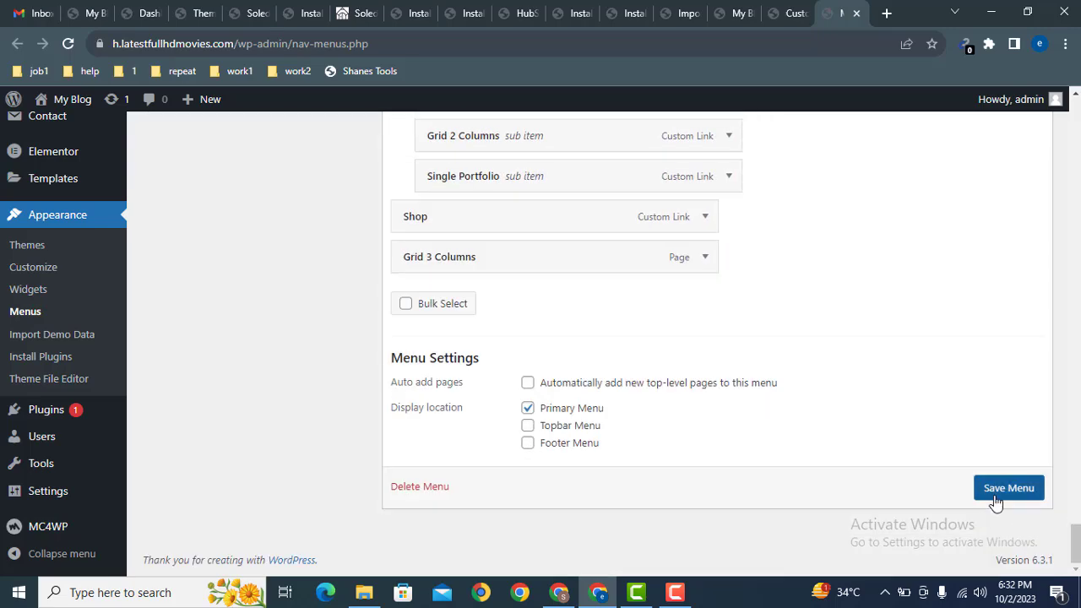
left_click(998, 499)
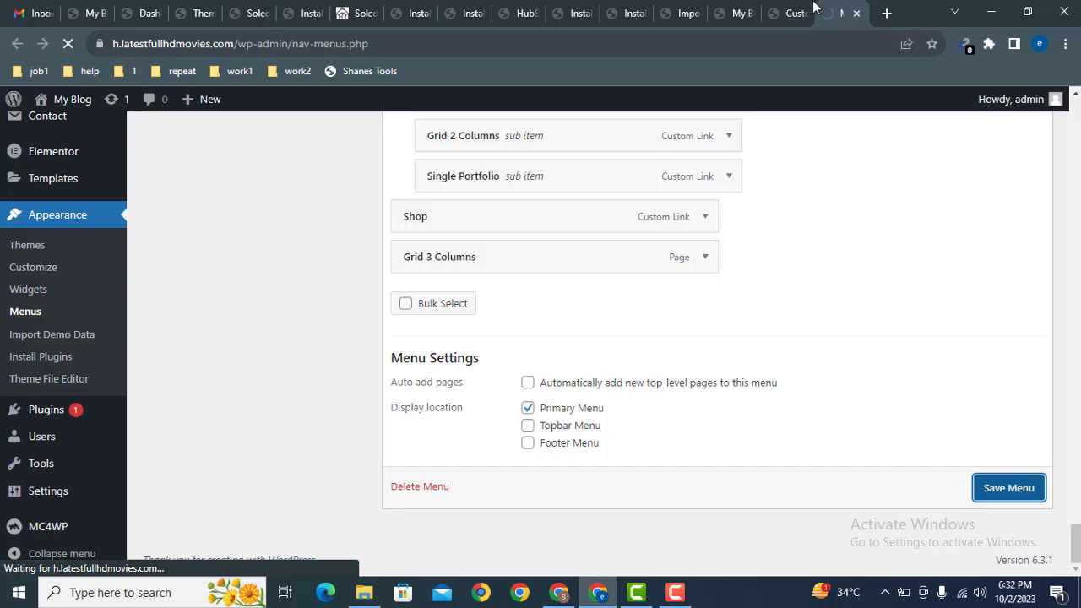
Step: Look at the navigation bar on the homepage tab, return to the Customizer tab, and look through the Logo & Header options
left_click(746, 10)
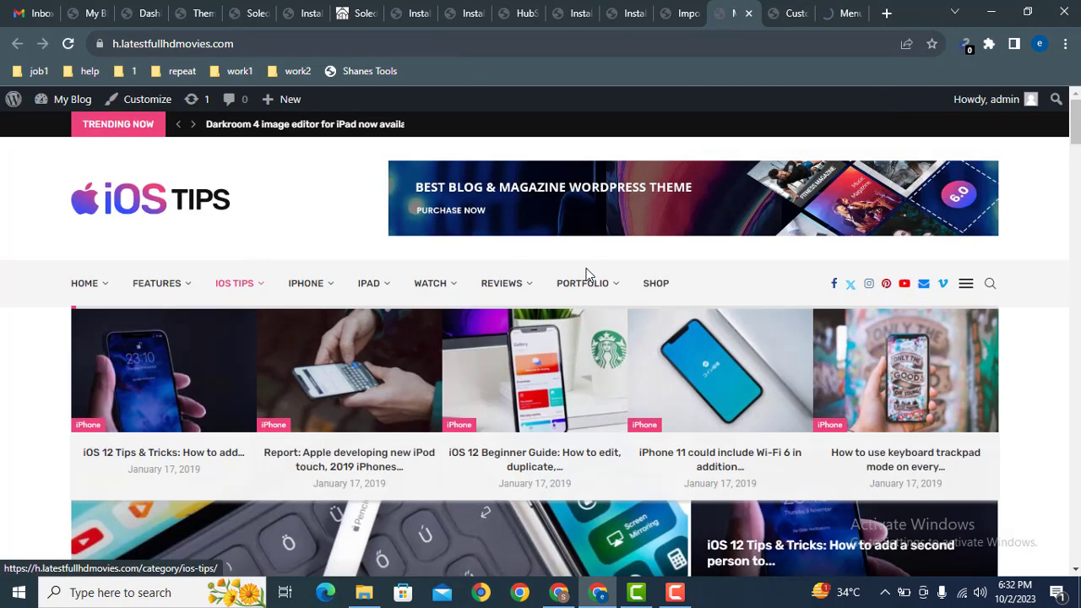
mouse_move(1077, 128)
left_mouse_down()
mouse_move(1077, 160)
mouse_move(1077, 135)
left_mouse_up()
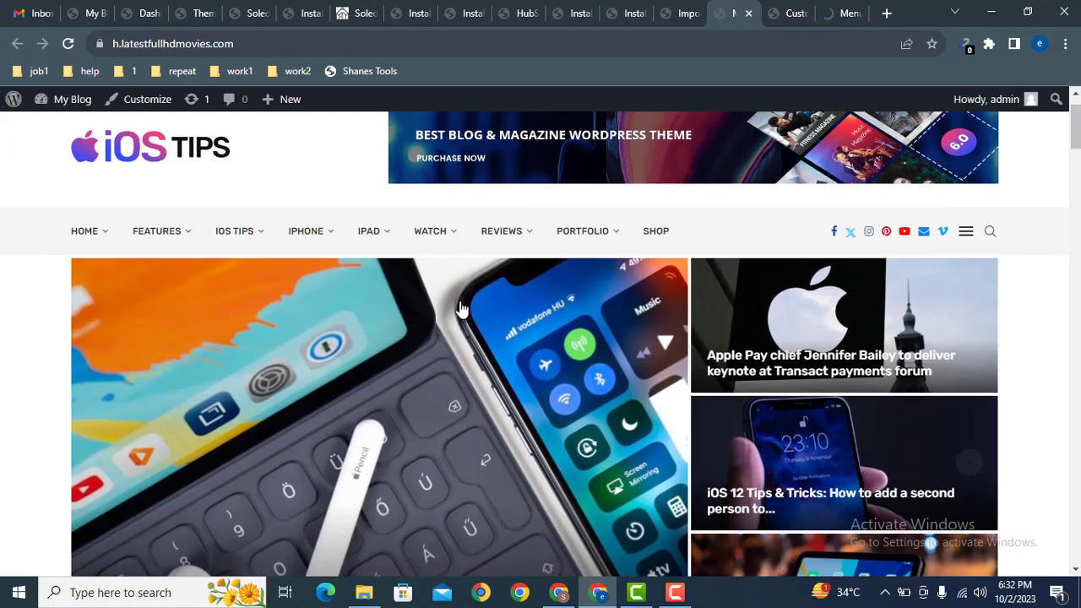
left_click(798, 12)
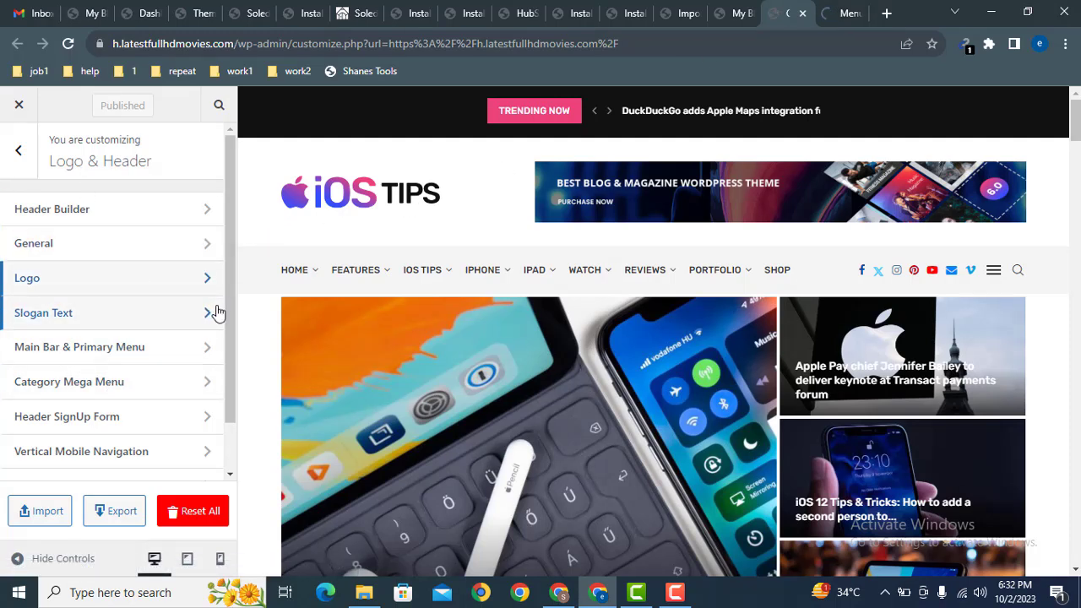
scroll(230, 384, "down", 1)
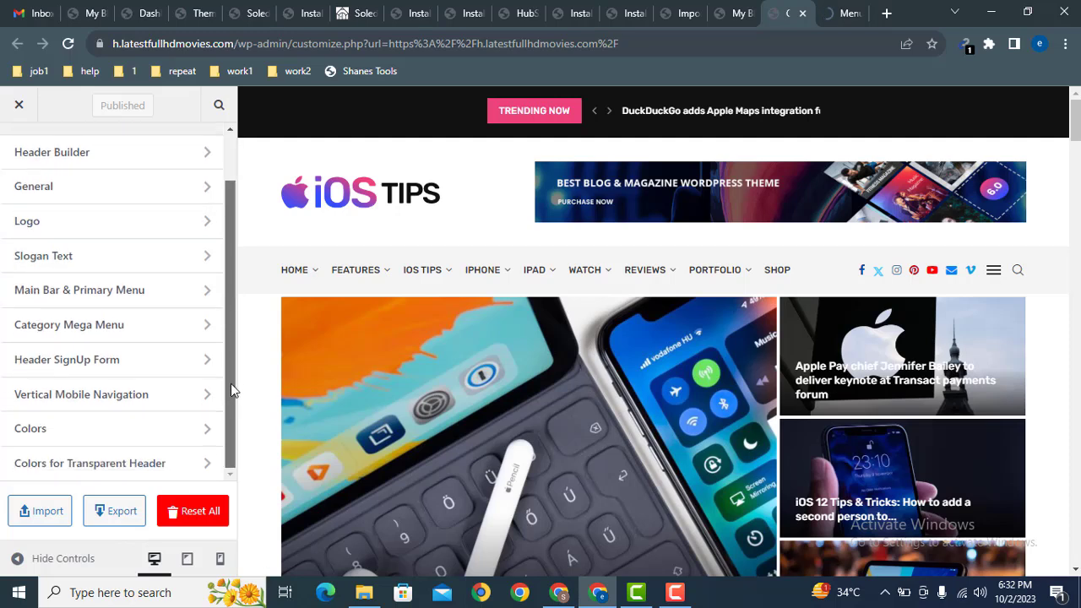
scroll(231, 384, "up", 1)
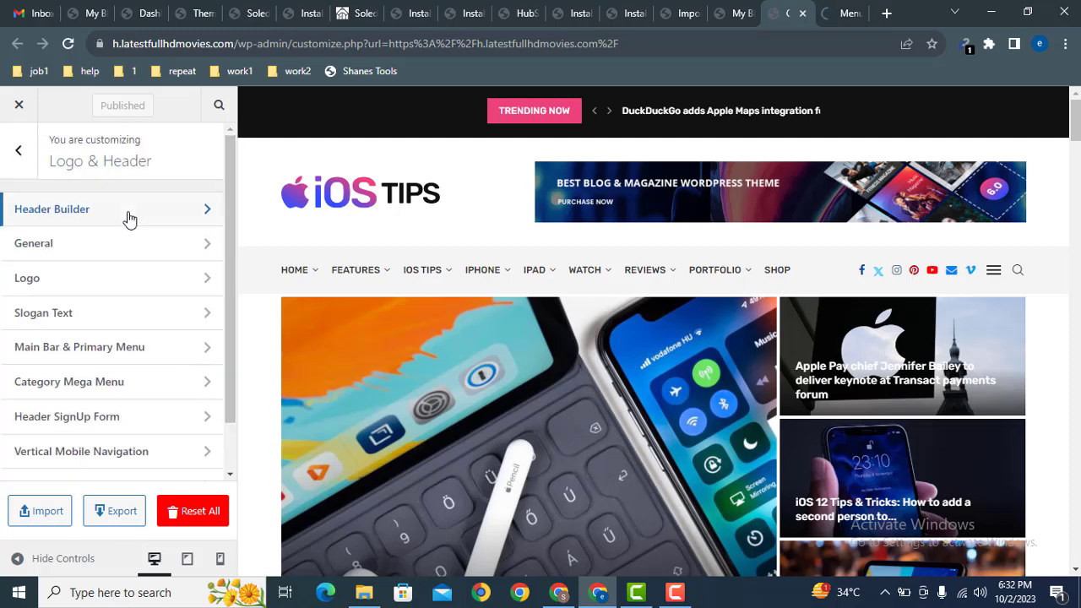
Step: Leave Logo & Header and open the Featured Categories settings in the Customizer's Homepage section
left_click(23, 156)
scroll(228, 239, "down", 1)
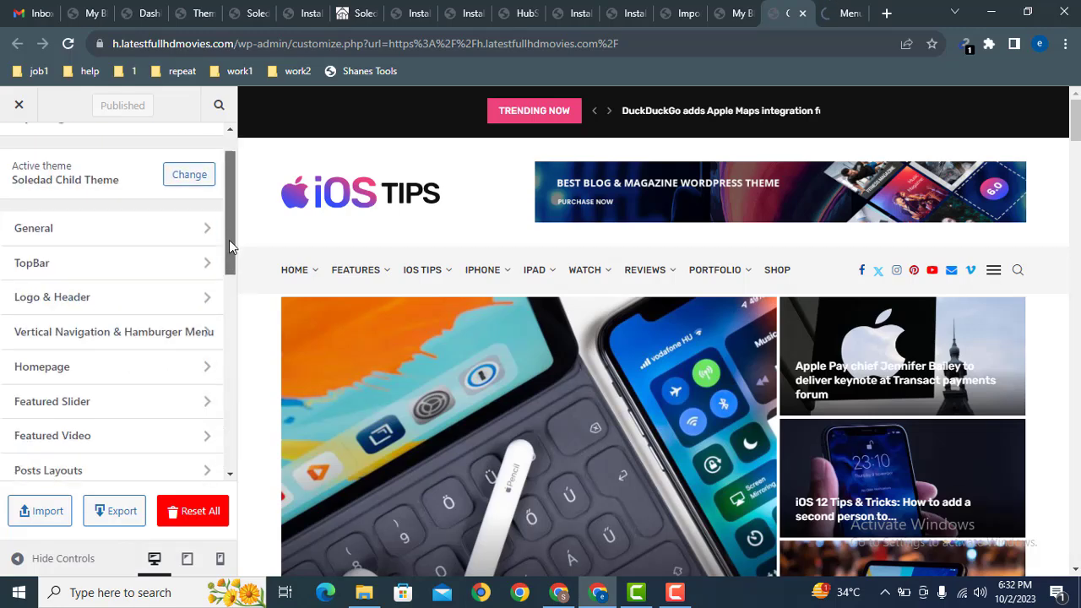
scroll(229, 239, "down", 2)
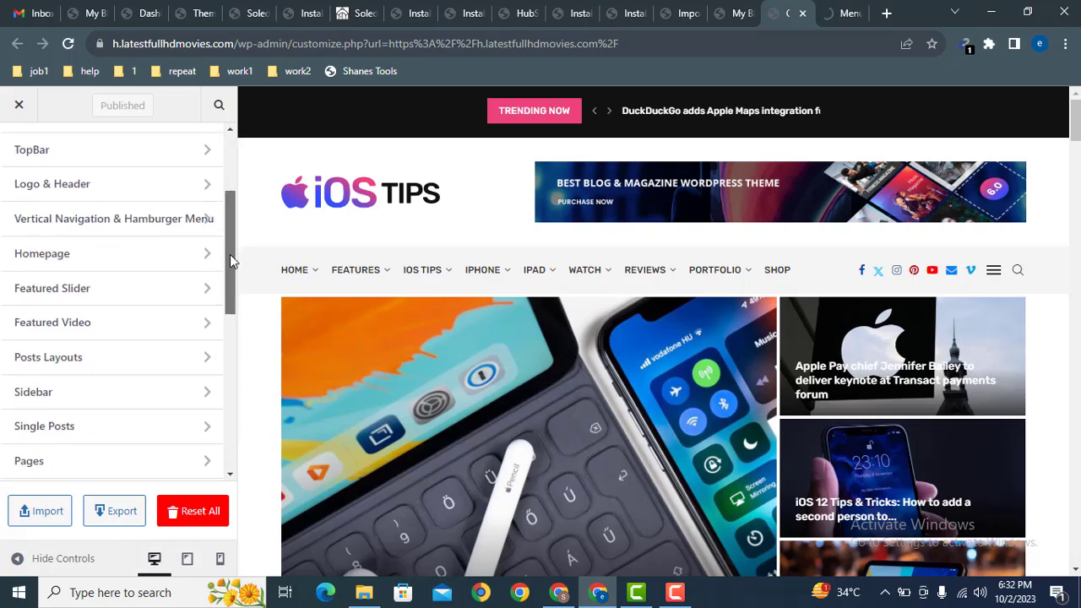
left_click(99, 267)
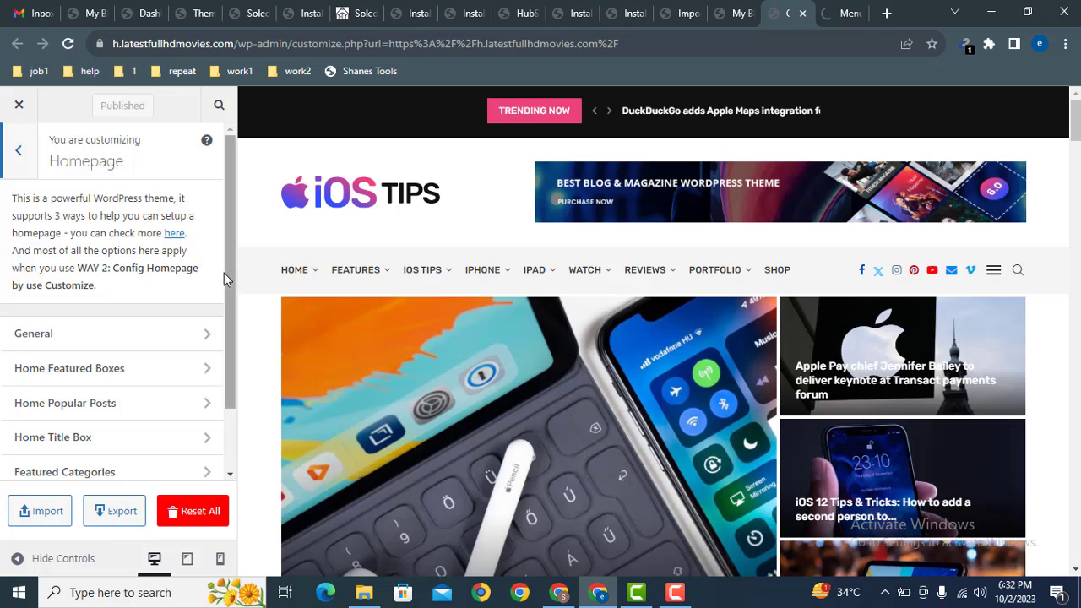
scroll(227, 308, "down", 1)
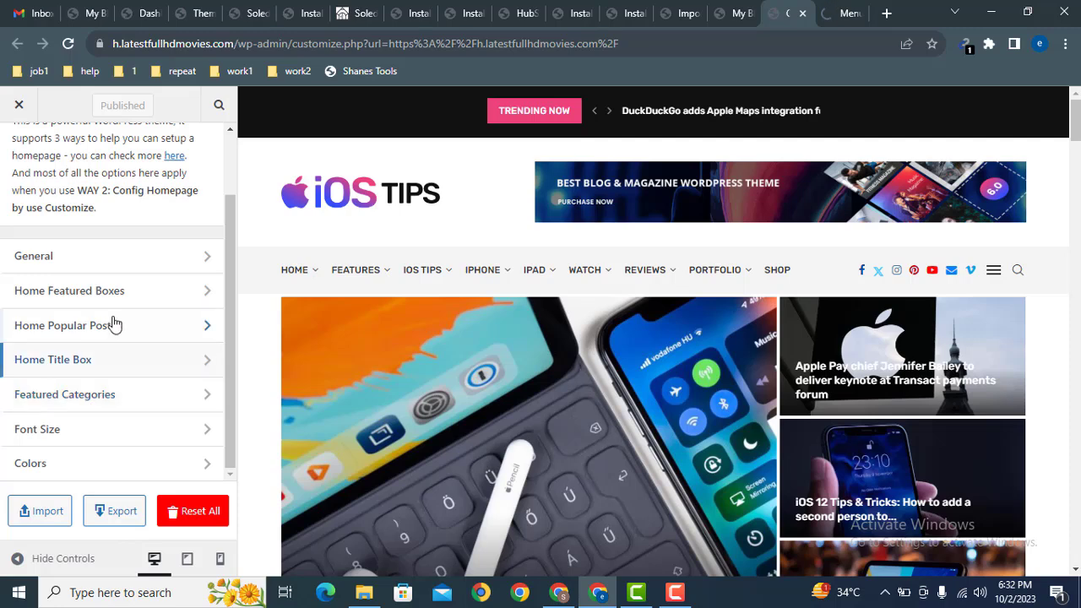
left_click(70, 395)
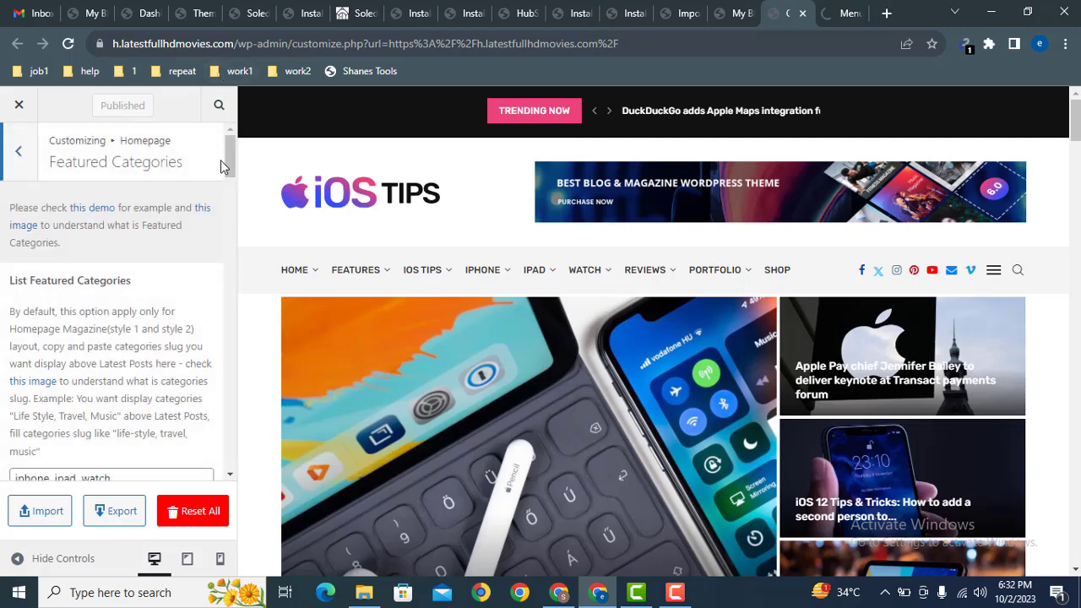
Step: Examine the Featured Categories list and its category blocks in the preview, and return to the main Customizer sections
left_click_drag(230, 165, 230, 197)
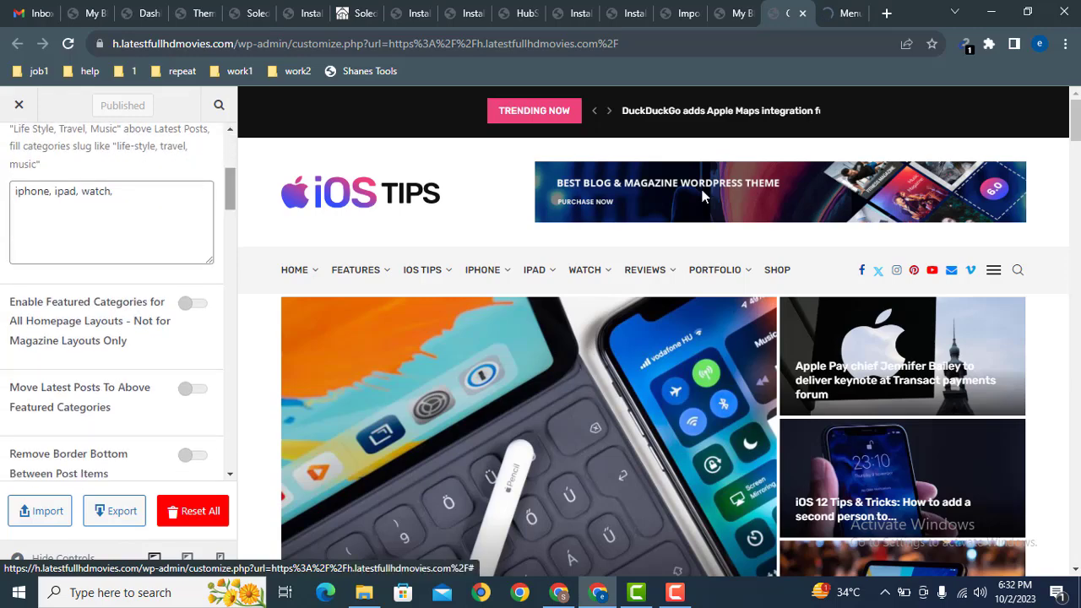
left_click_drag(1074, 132, 1075, 176)
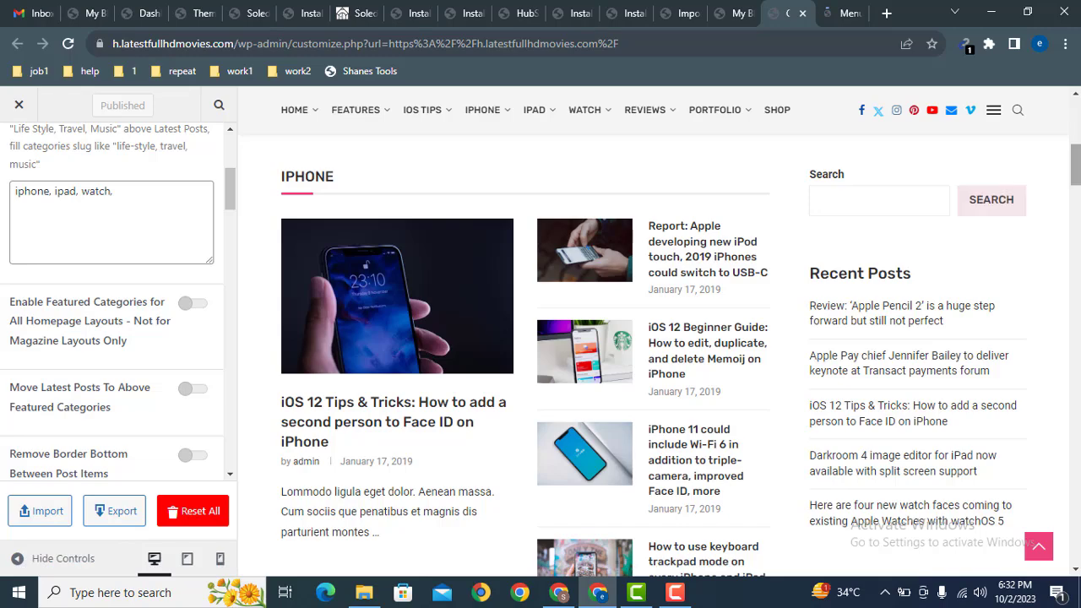
left_click_drag(1074, 164, 1072, 135)
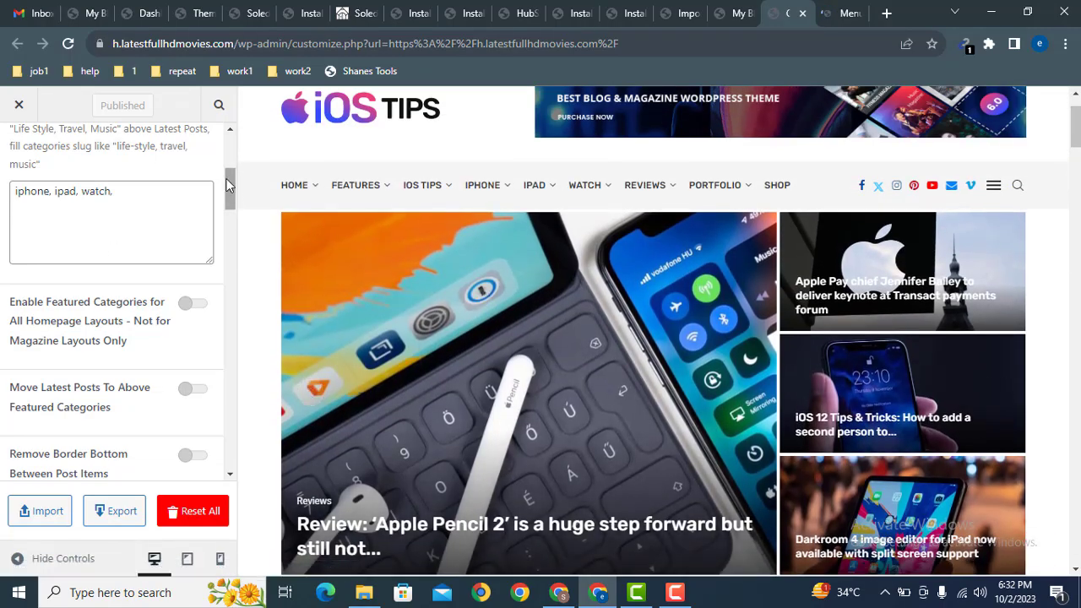
scroll(226, 170, "up", 5)
left_click(18, 152)
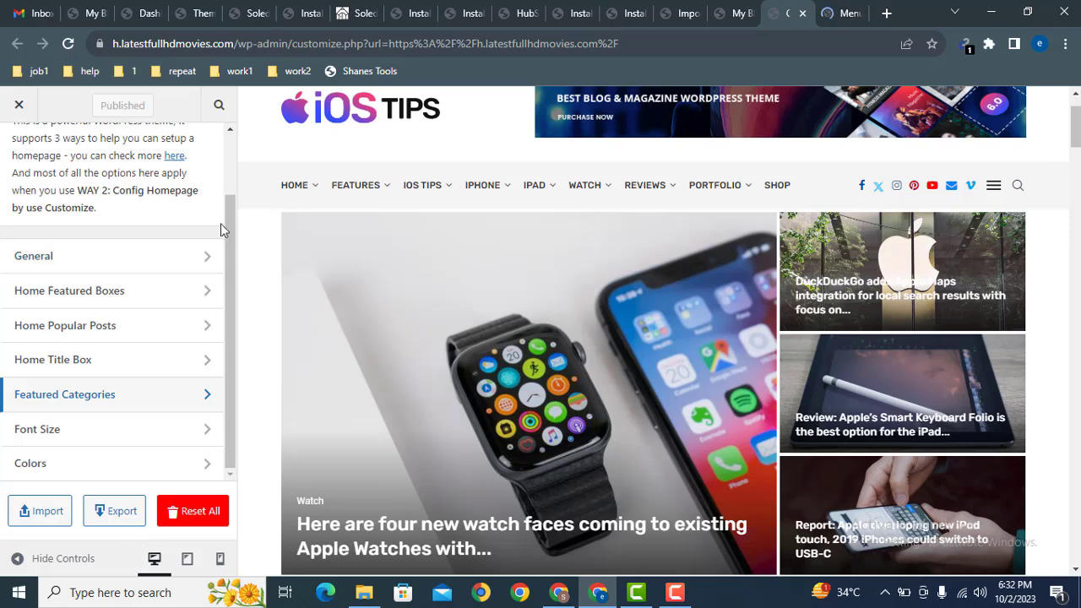
scroll(227, 227, "up", 2)
left_click(19, 152)
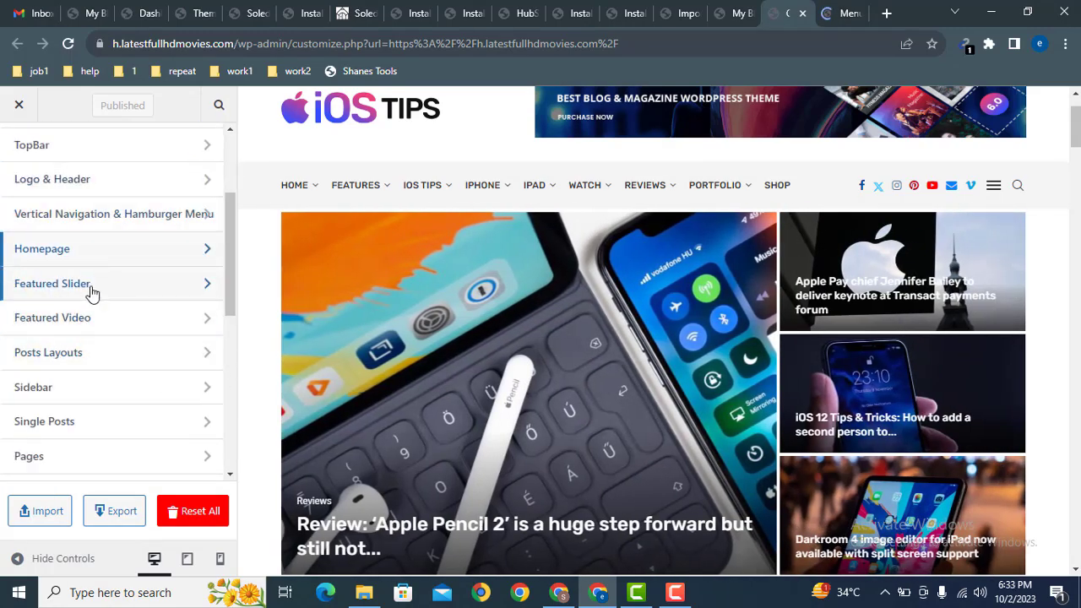
Step: Disable and re-enable the featured slider in the Featured Slider's General settings, and return to the main Customizer sections
left_click(92, 292)
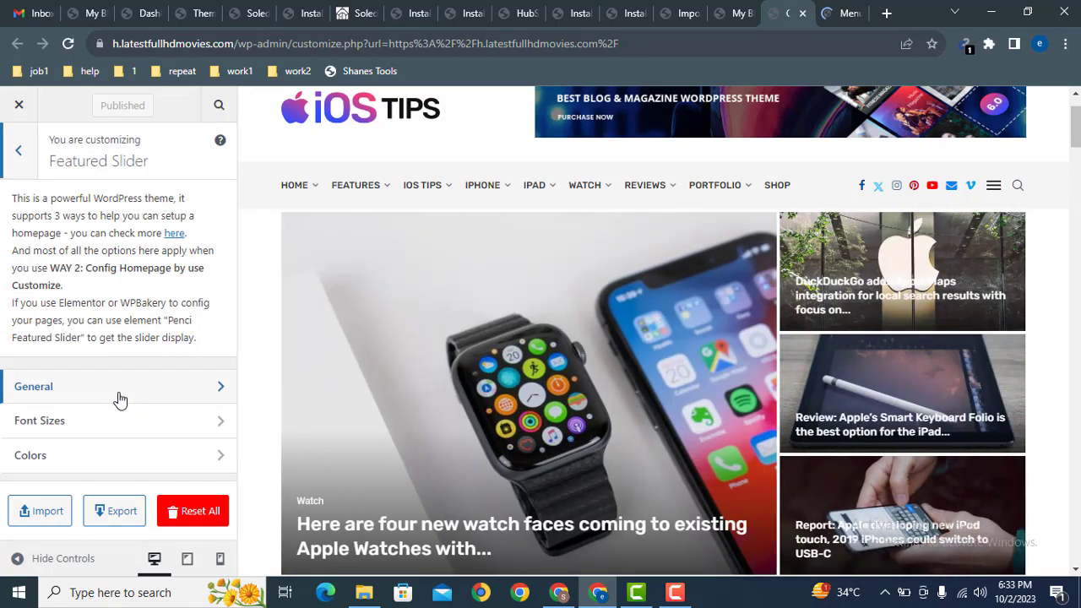
left_click(118, 400)
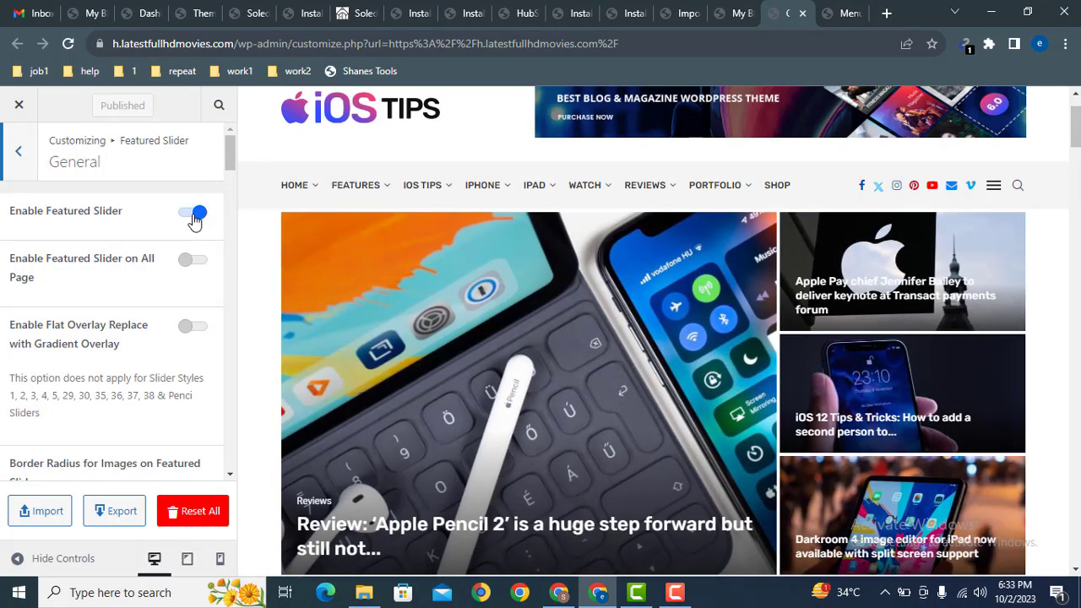
left_click(201, 215)
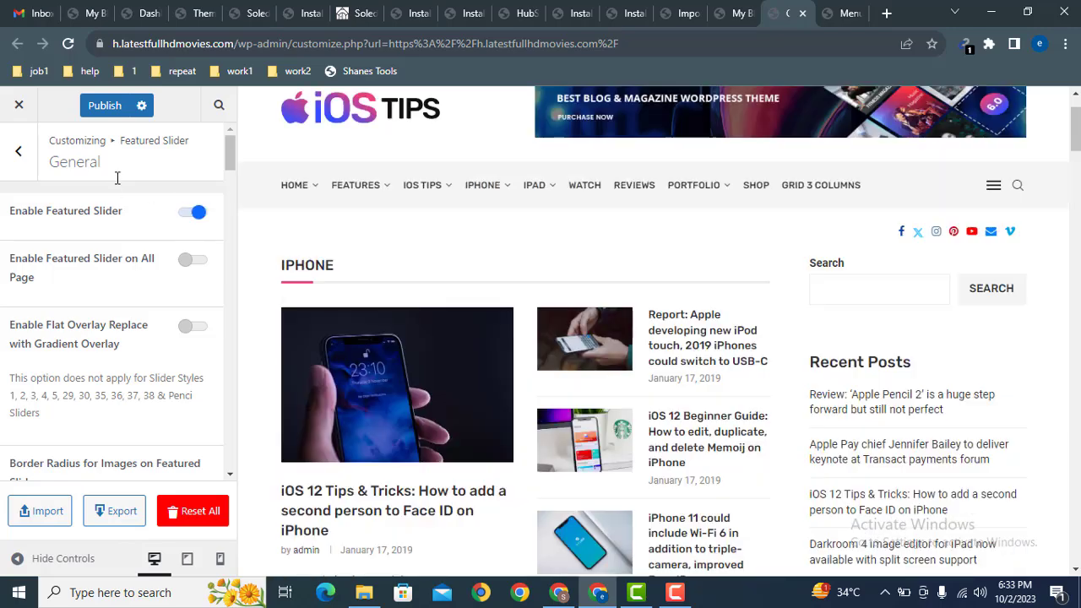
left_click(17, 154)
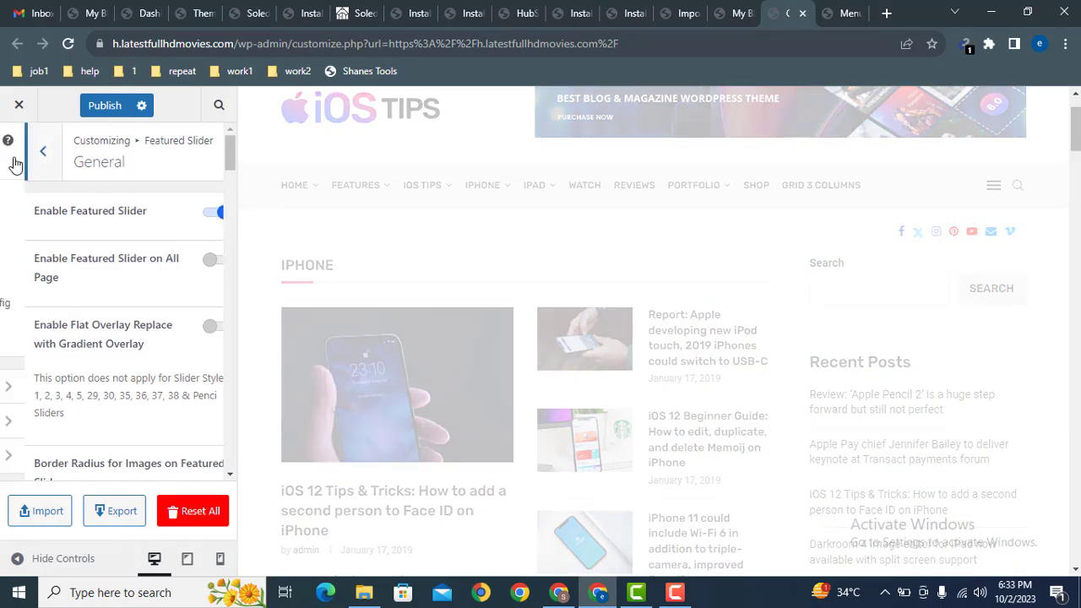
left_click(18, 151)
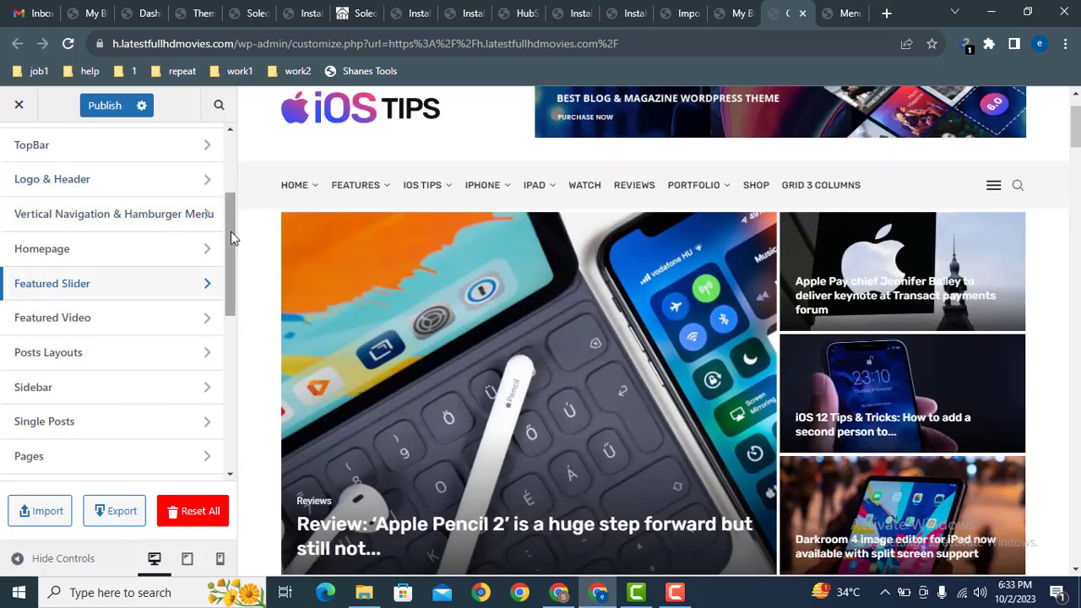
Step: Look through the Standard & Classic options under Posts Layouts and return to the main Customizer sections
scroll(231, 240, "down", 3)
left_click(82, 282)
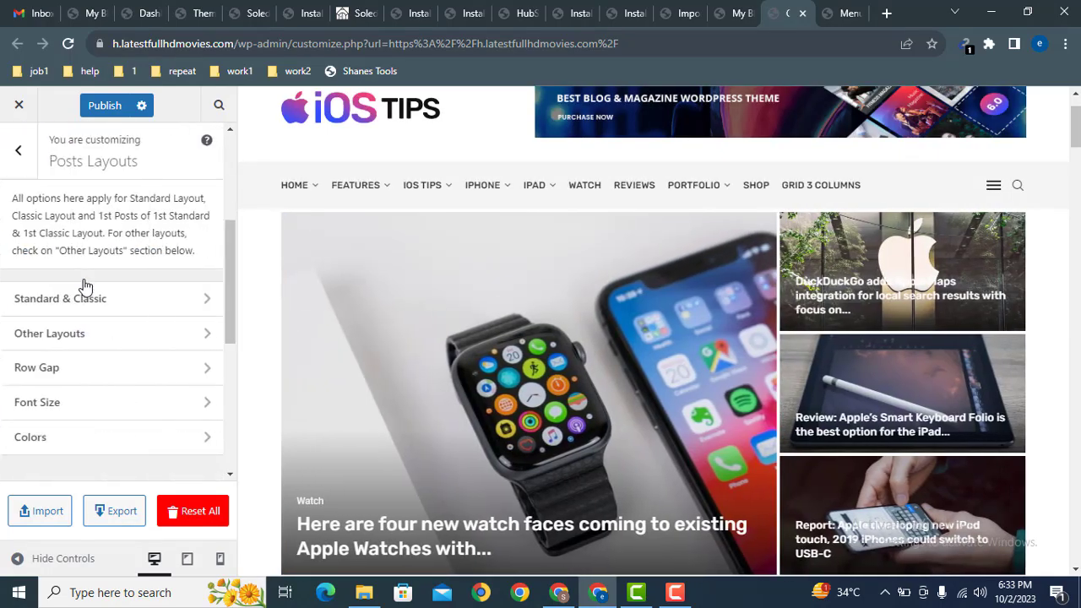
left_click(91, 305)
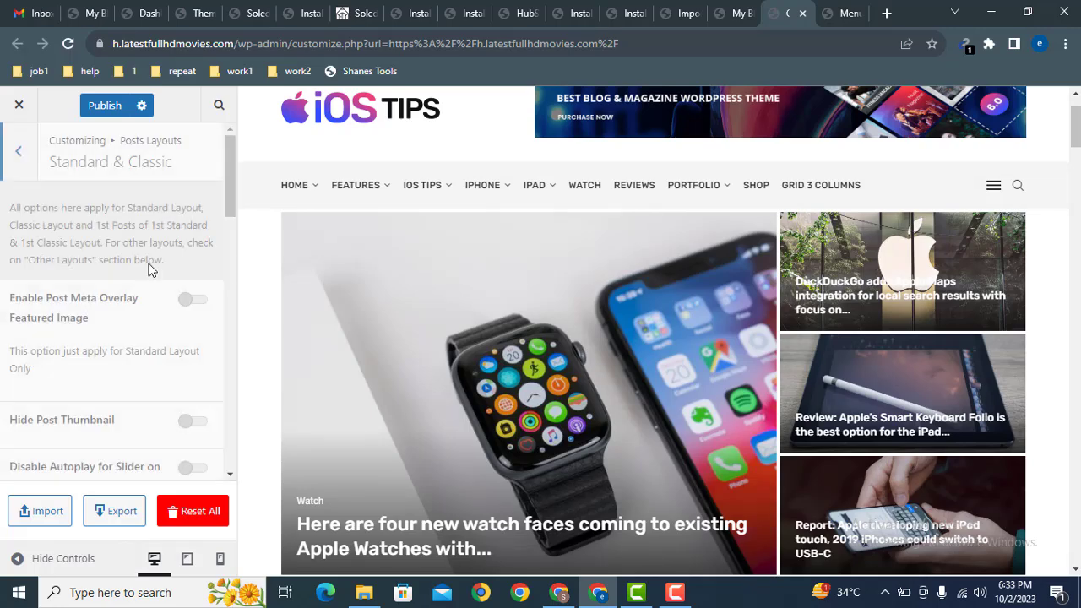
scroll(224, 189, "down", 6)
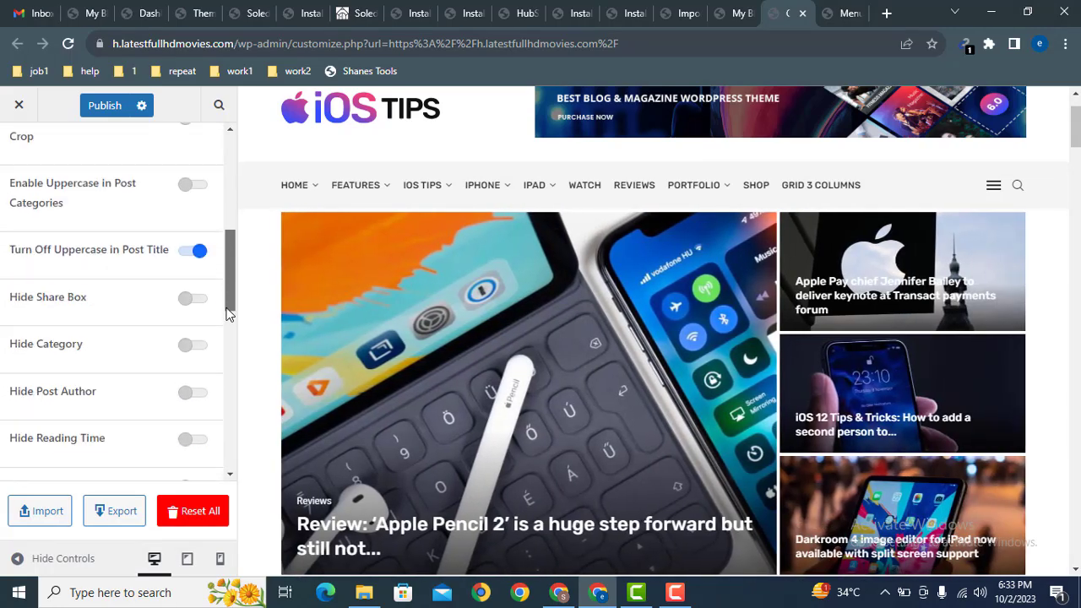
scroll(218, 178, "up", 6)
left_click(19, 151)
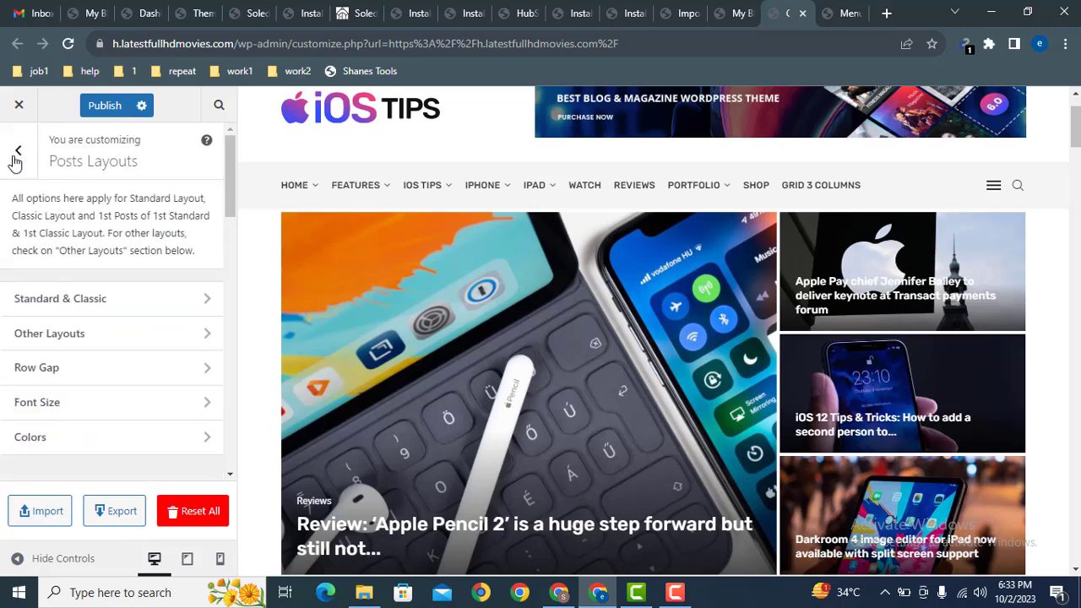
left_click(16, 157)
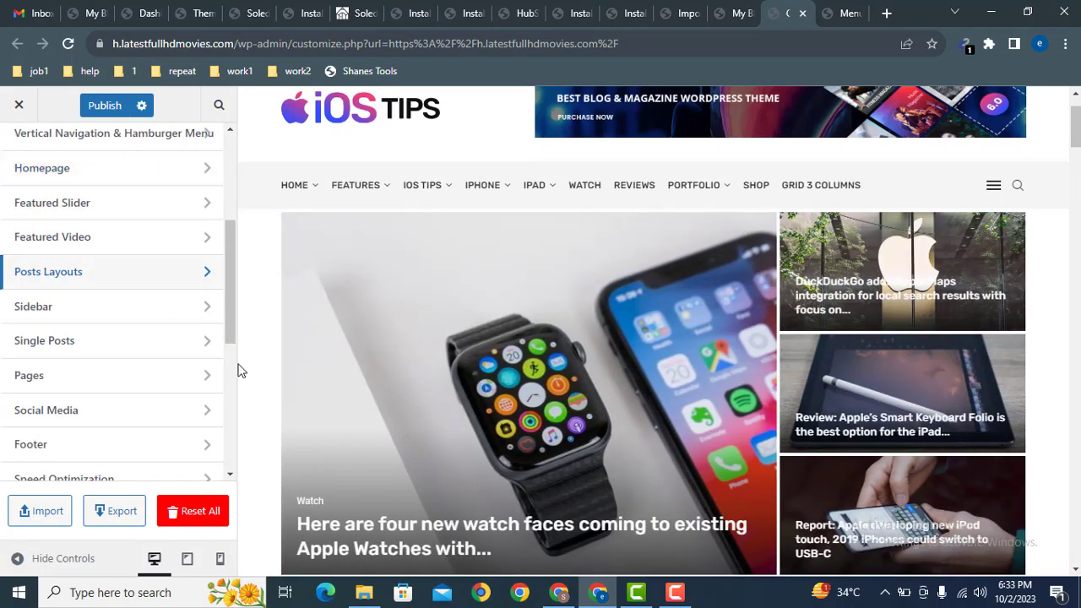
Step: Open the General settings of the Customizer's Sidebar section
mouse_move(231, 305)
left_mouse_down()
mouse_move(228, 358)
mouse_move(219, 293)
left_mouse_up()
left_click(89, 311)
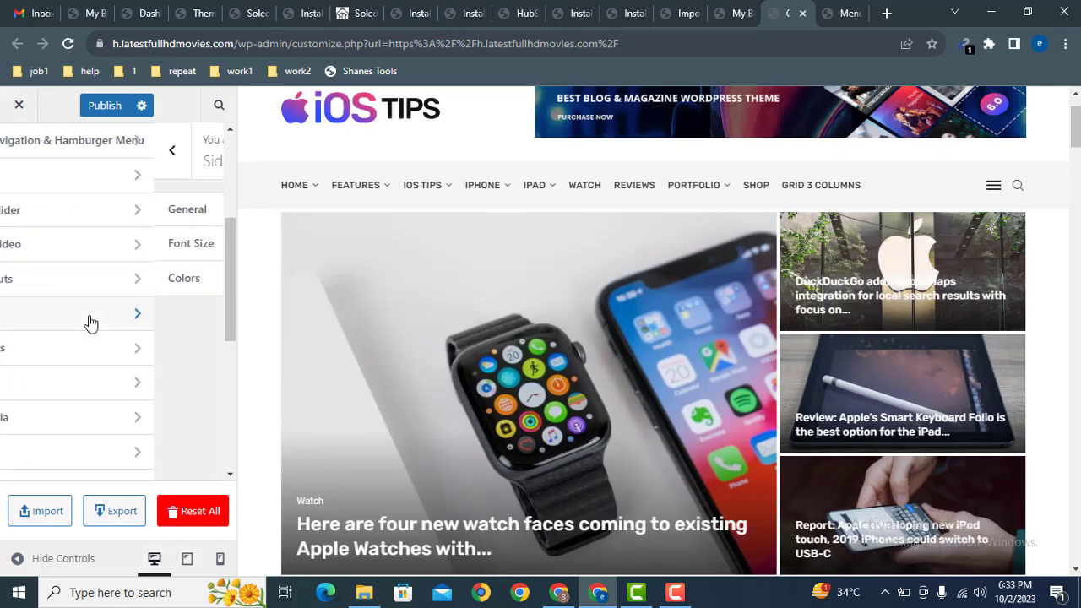
left_click(119, 201)
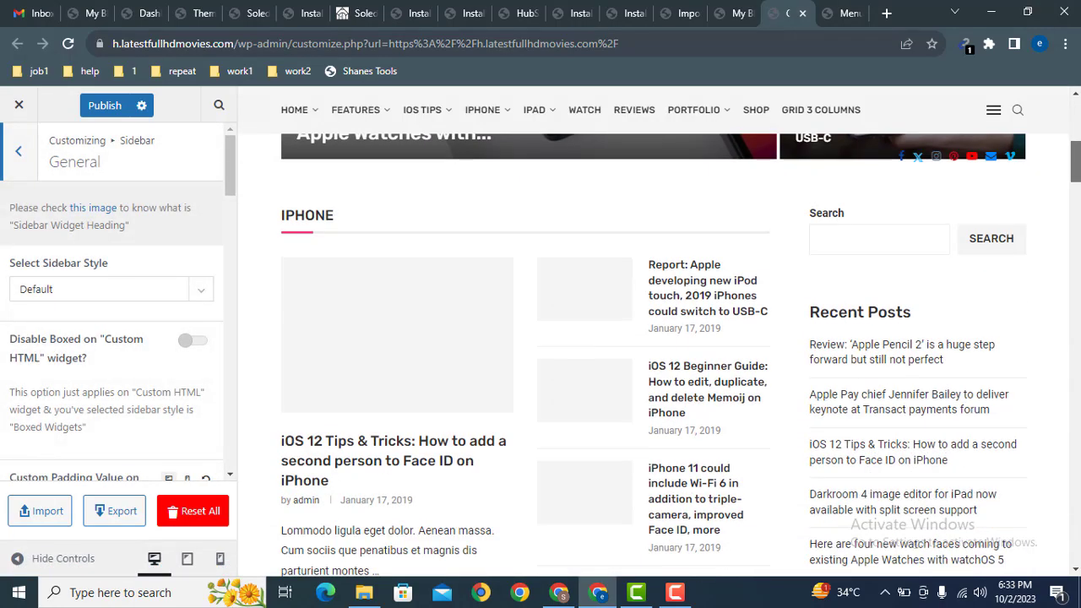
Step: Check the sidebar in the homepage preview, and open the Widgets admin page in a separate browser tab
scroll(832, 297, "down", 1)
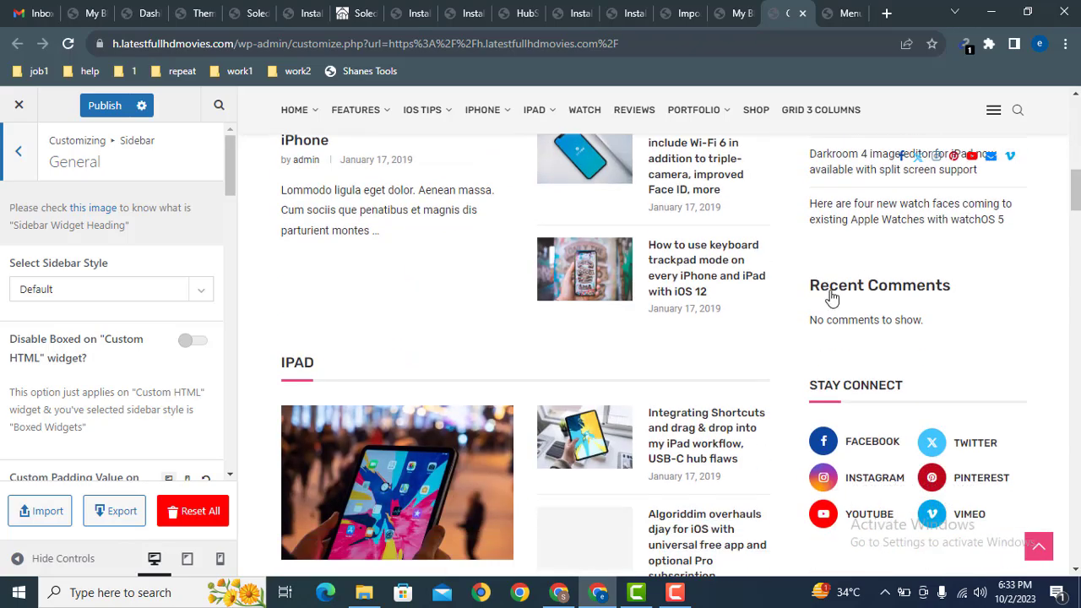
scroll(1075, 207, "up", 10)
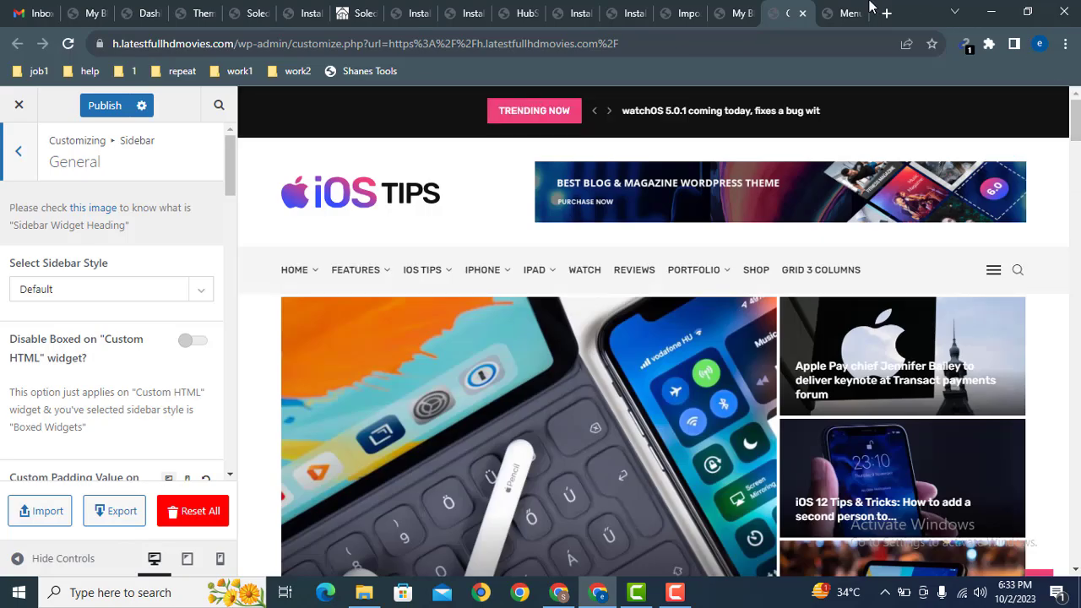
left_click(847, 13)
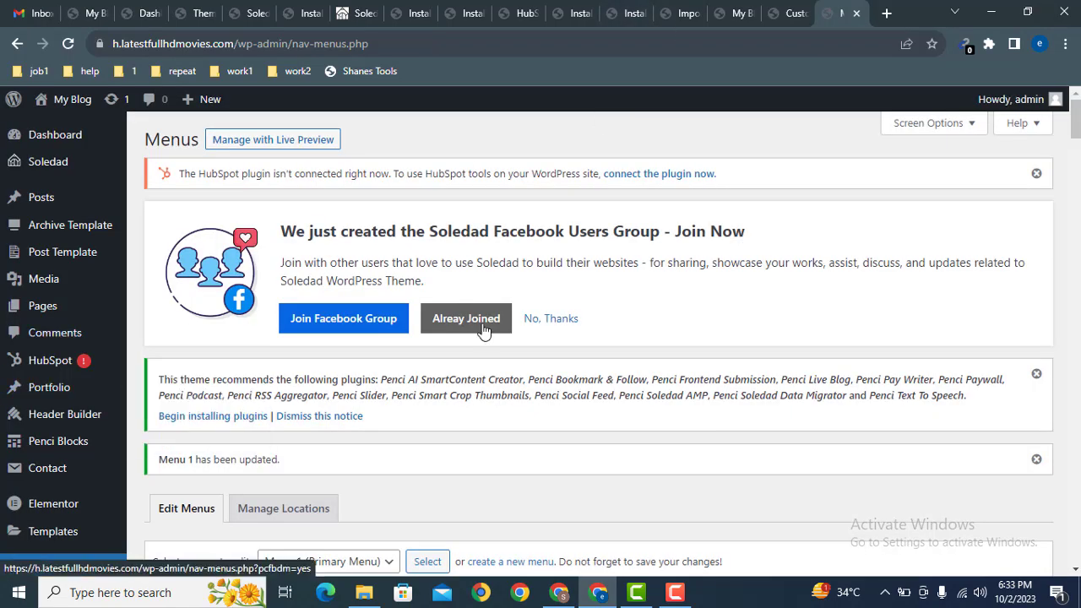
scroll(901, 304, "down", 5)
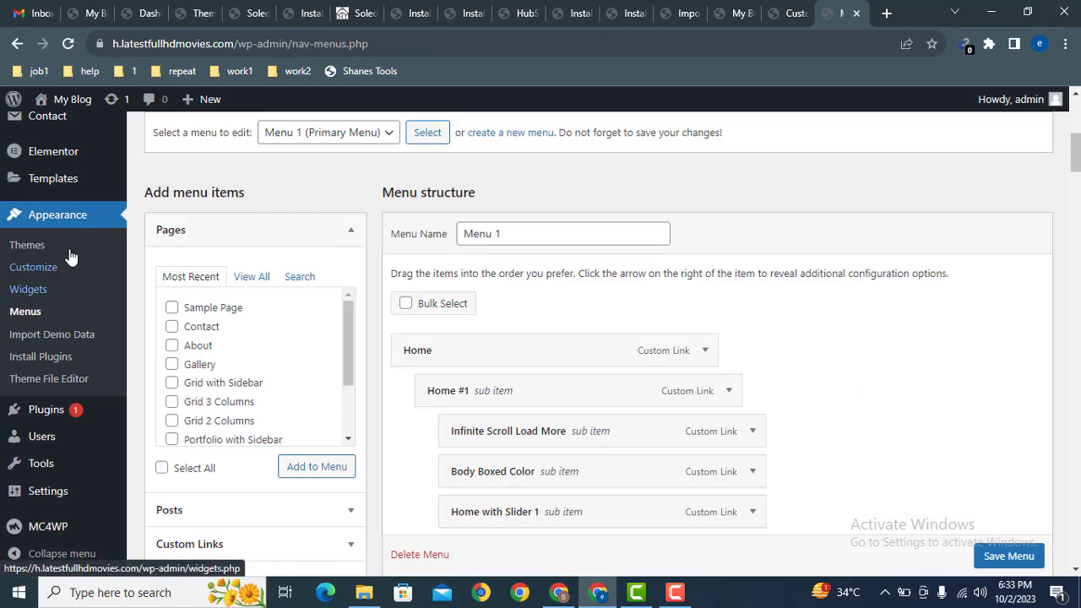
left_click(28, 291)
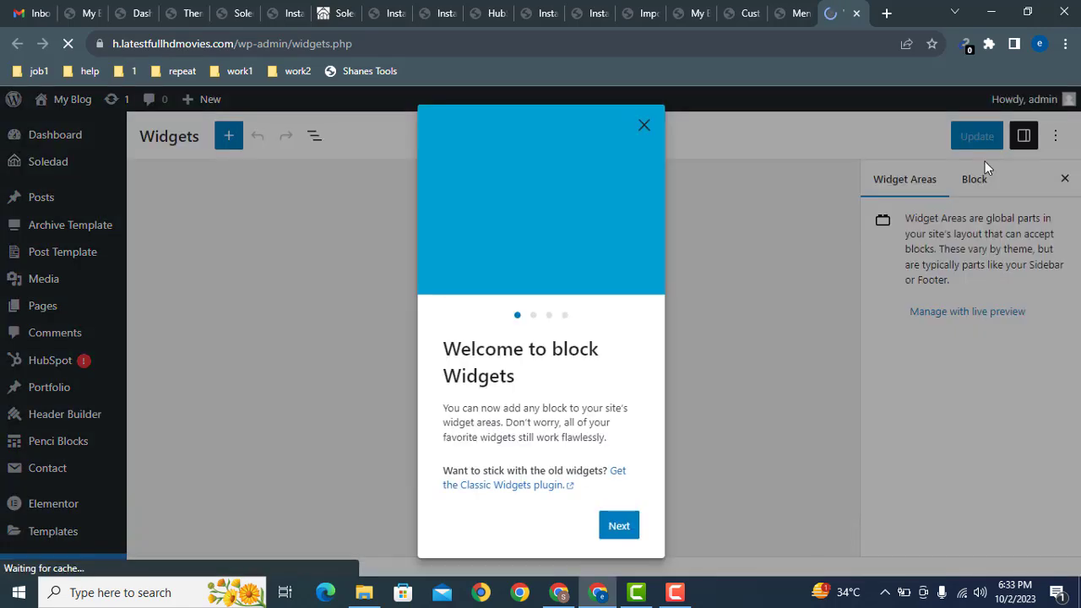
Step: Open the Add Plugins page in a separate browser tab, and install and activate the Classic Widgets plugin
left_click(799, 10)
mouse_move(21, 416)
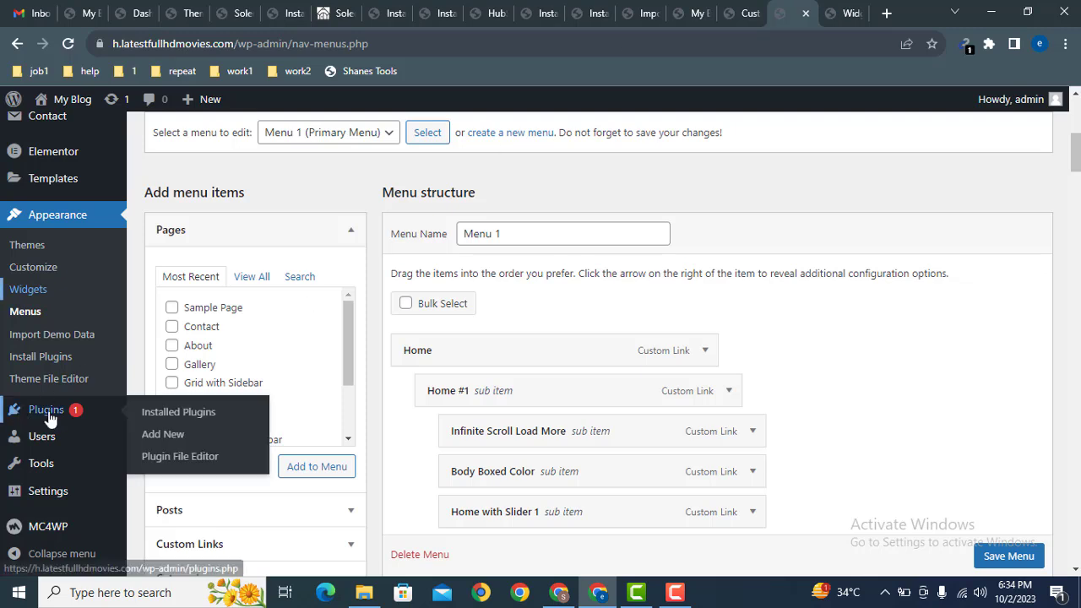
middle_click(163, 437)
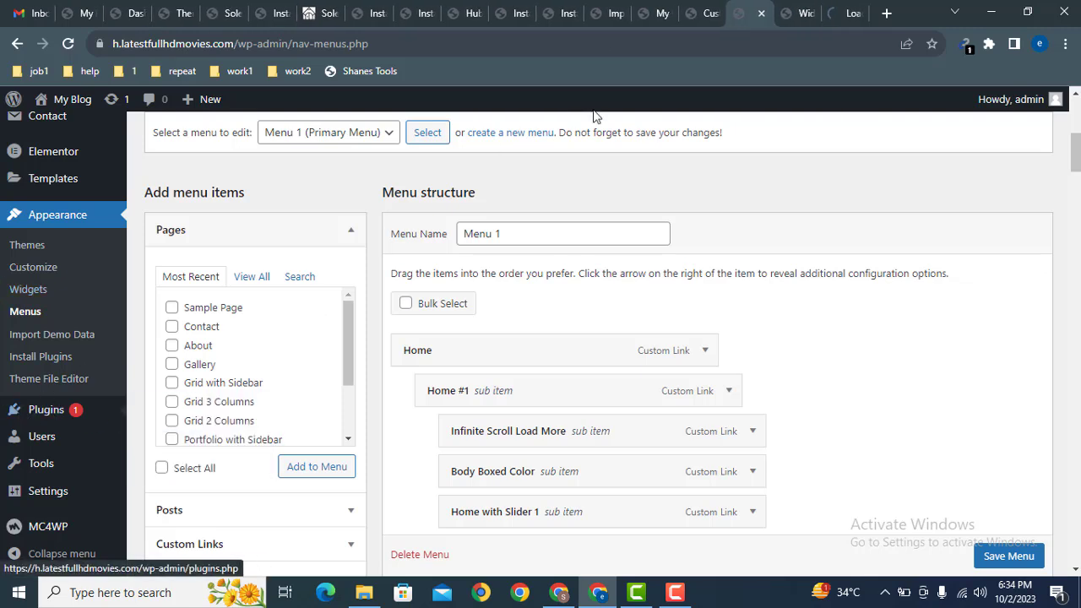
left_click(842, 10)
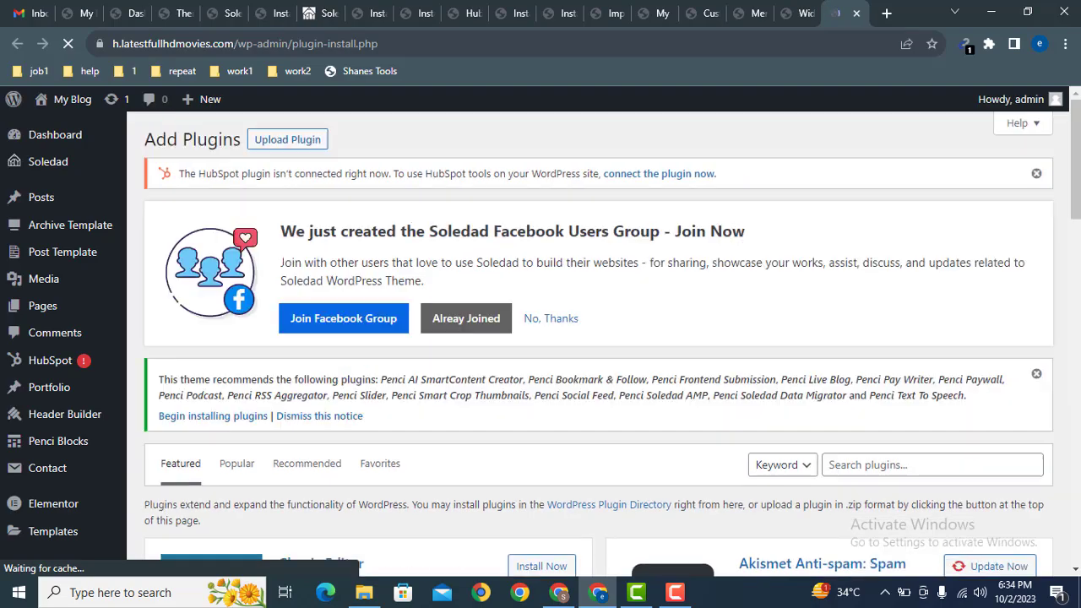
scroll(904, 228, "down", 3)
scroll(990, 316, "down", 2)
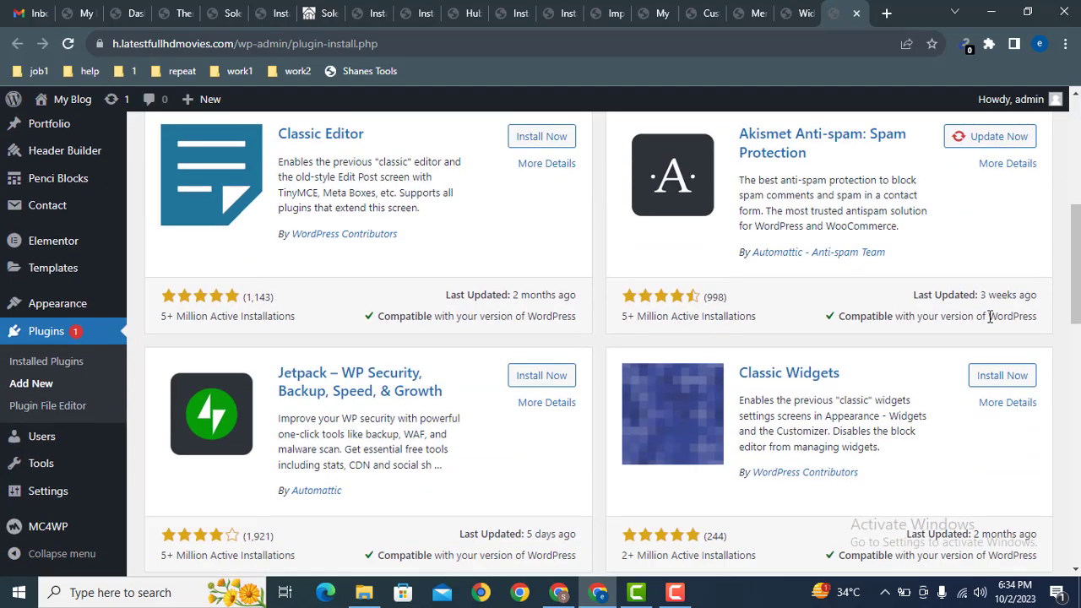
left_click(1002, 376)
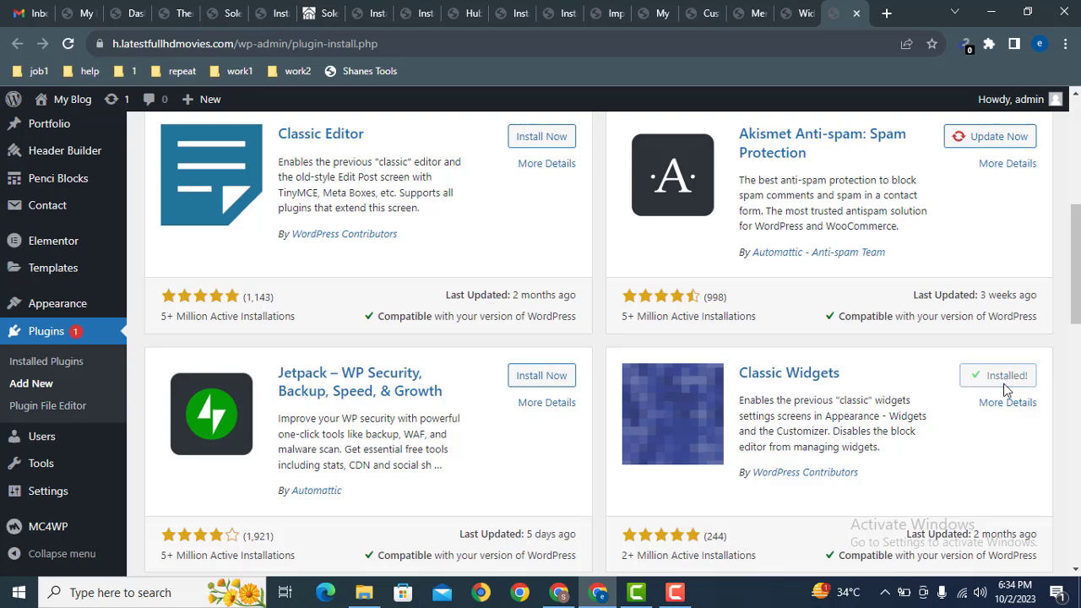
left_click(1007, 378)
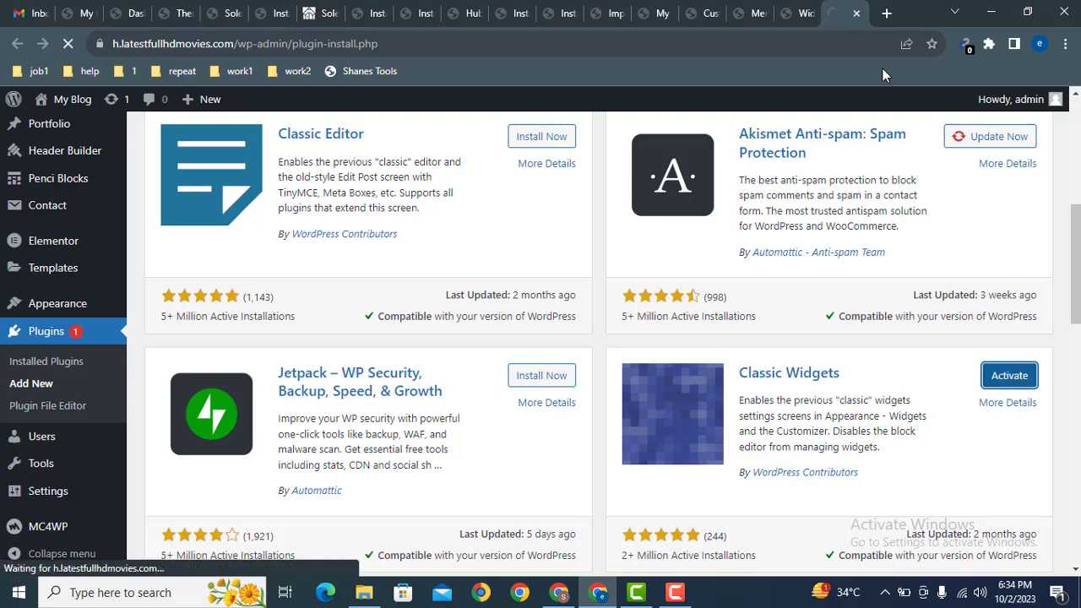
Step: Return to the Widgets page and reload it so that it uses the classic widgets screen
left_click(821, 8)
left_click(838, 12)
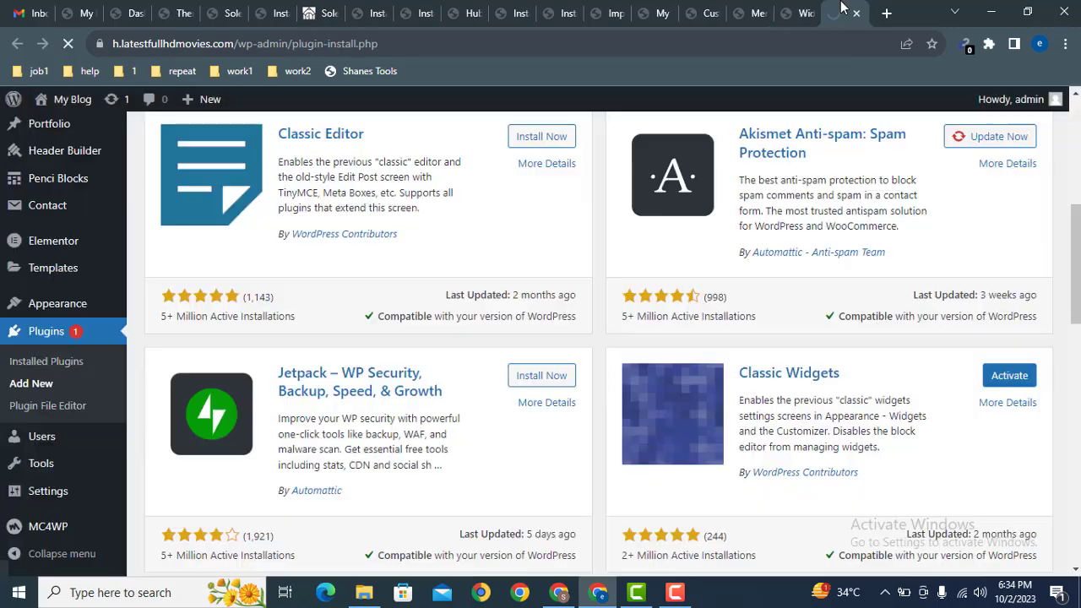
left_click(794, 9)
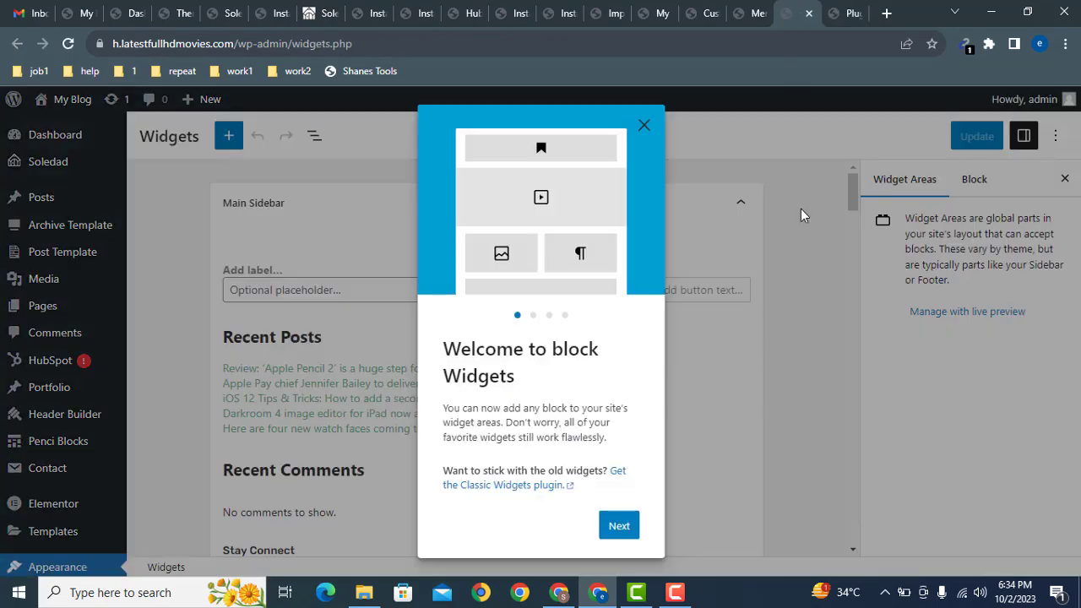
key("F5")
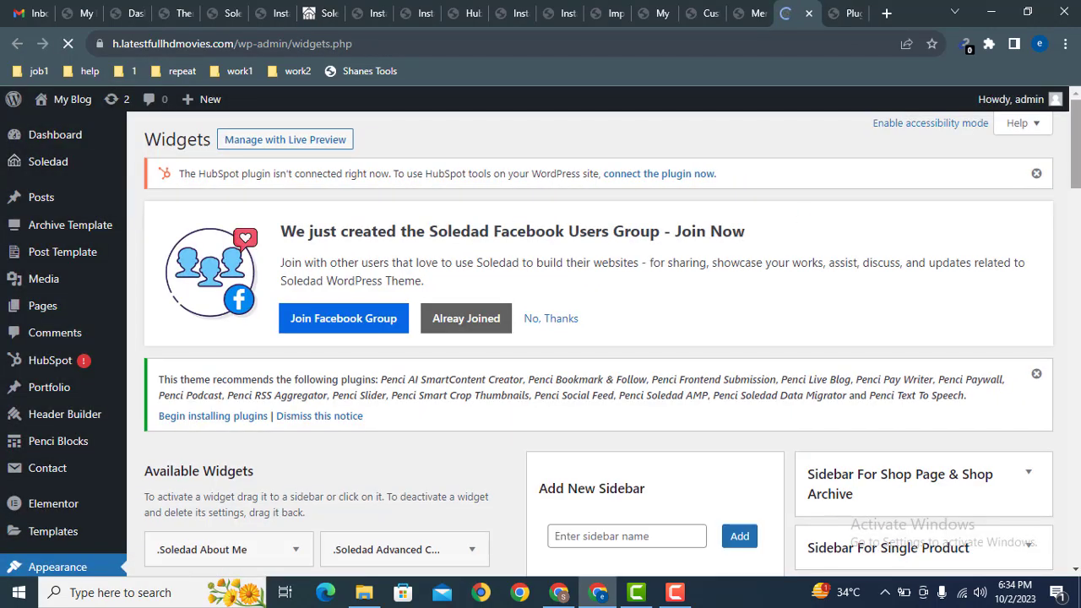
Step: Review the Main Sidebar's widgets and inspect the settings of its Stay Connect social media widget
left_click_drag(1068, 143, 1066, 245)
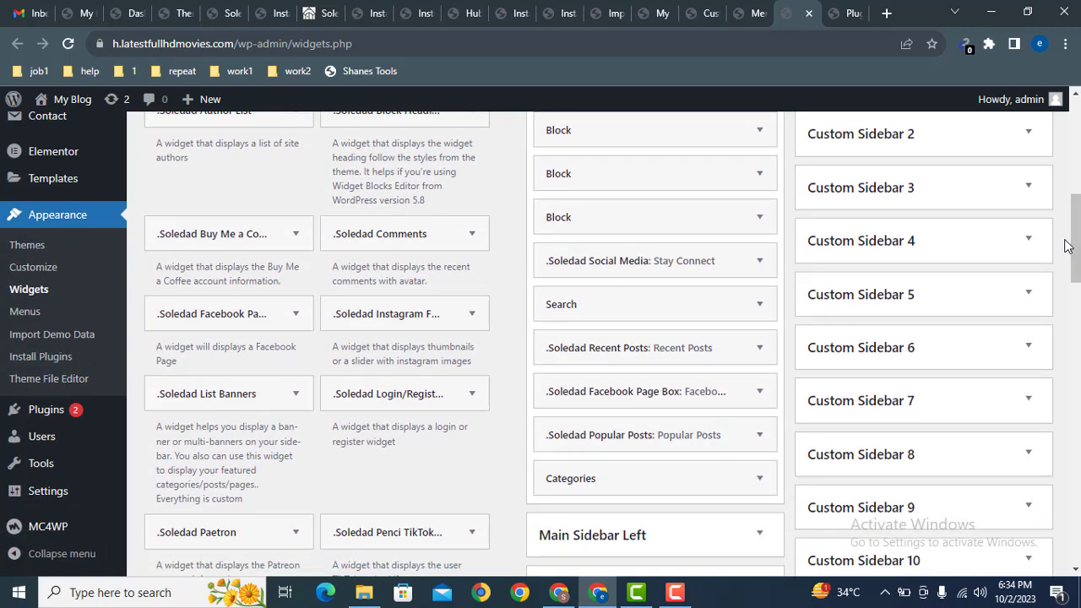
left_click(744, 260)
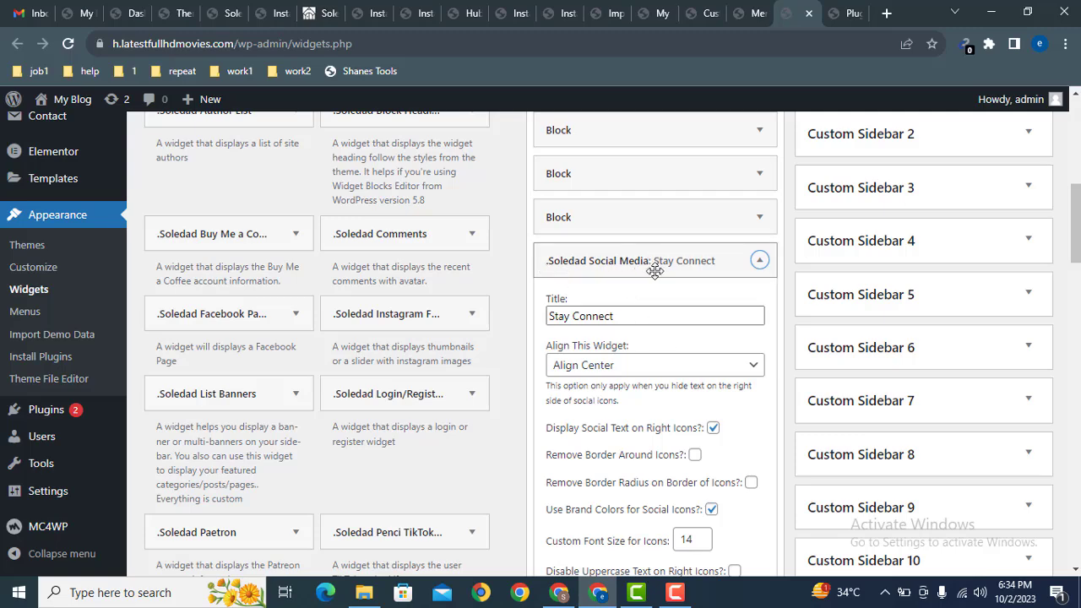
left_click(758, 261)
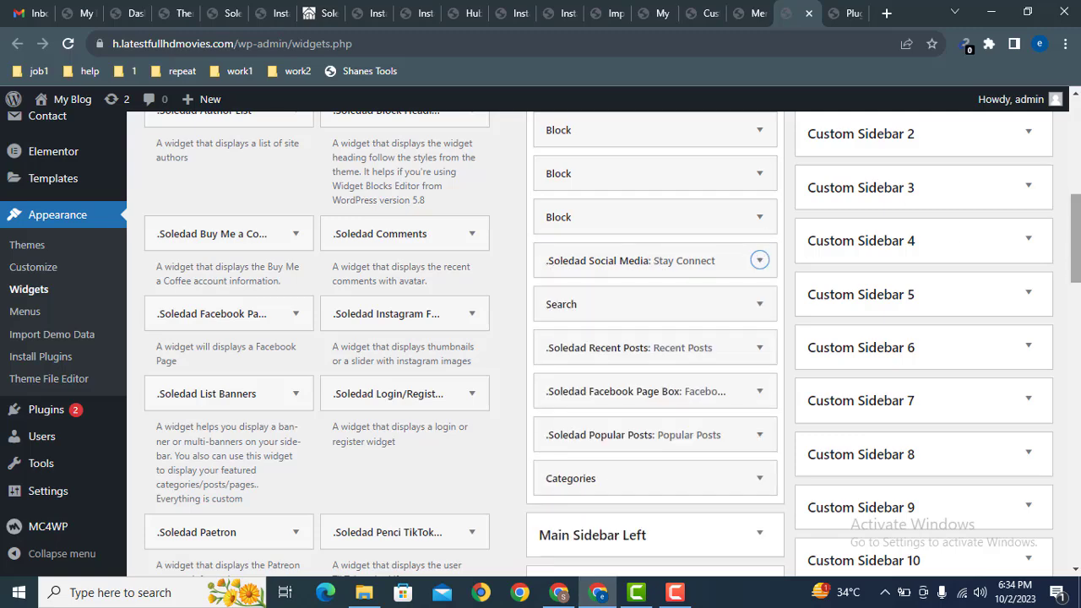
scroll(929, 260, "down", 2)
scroll(1072, 256, "up", 2)
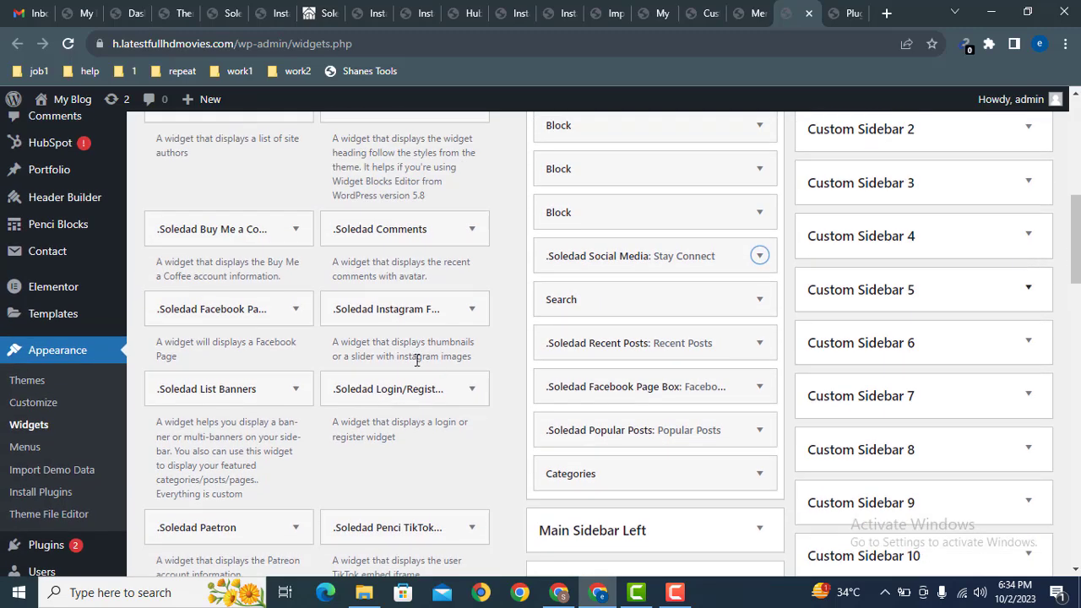
Step: Add the .Soledad Instagram Feed widget below Categories in the Main Sidebar and close its settings
left_click_drag(428, 309, 655, 524)
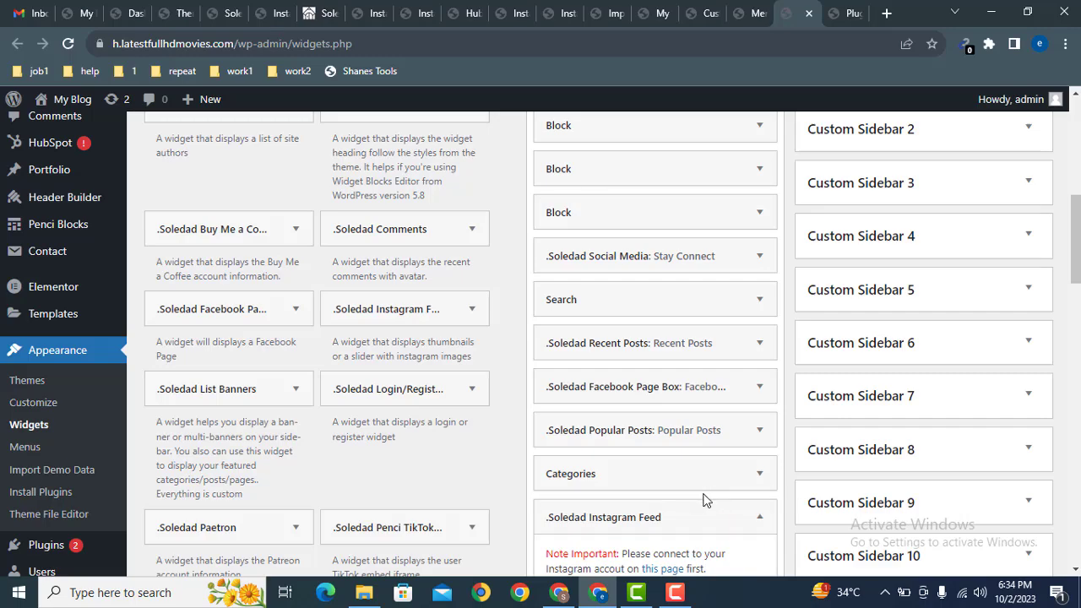
left_click_drag(1075, 272, 1075, 346)
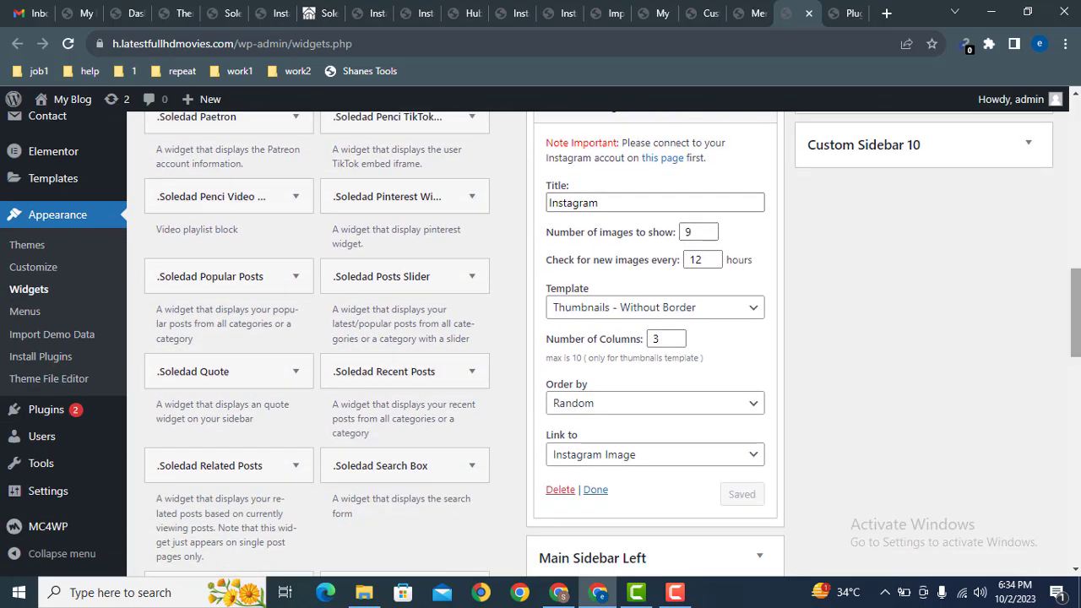
scroll(1073, 340, "down", 2)
left_click(595, 329)
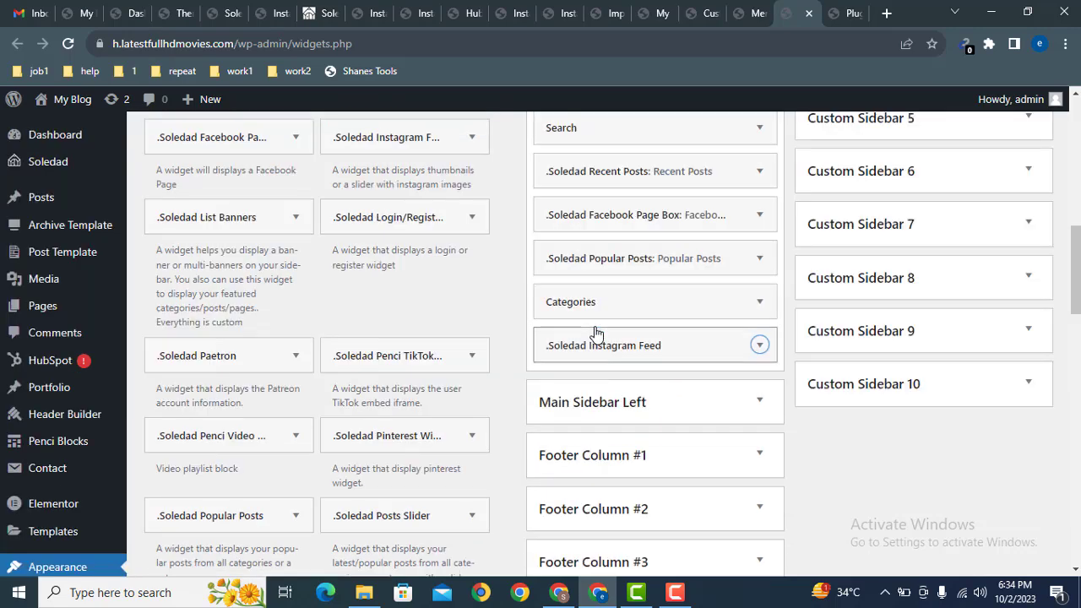
Step: Move the live site's browser tab to the end and look through the homepage's posts and sidebar widgets
left_click(764, 7)
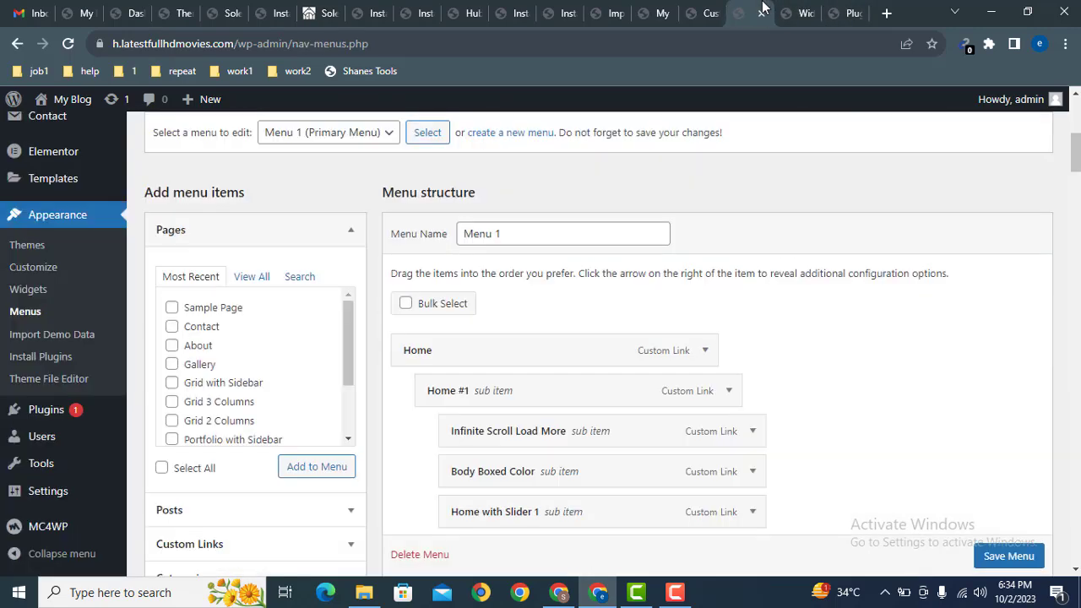
left_click_drag(640, 7, 831, 7)
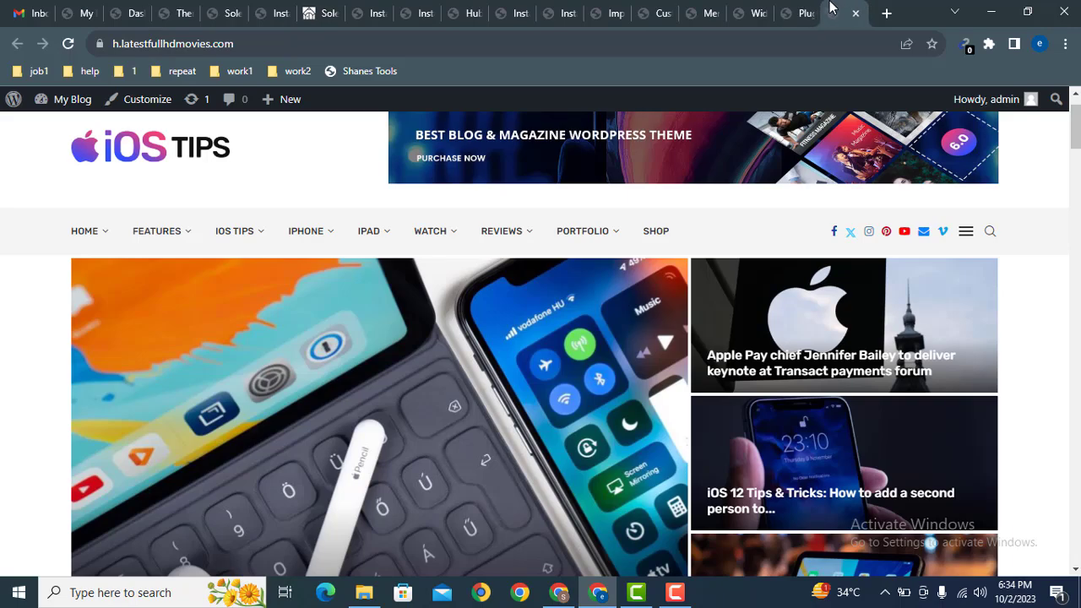
scroll(930, 543, "down", 12)
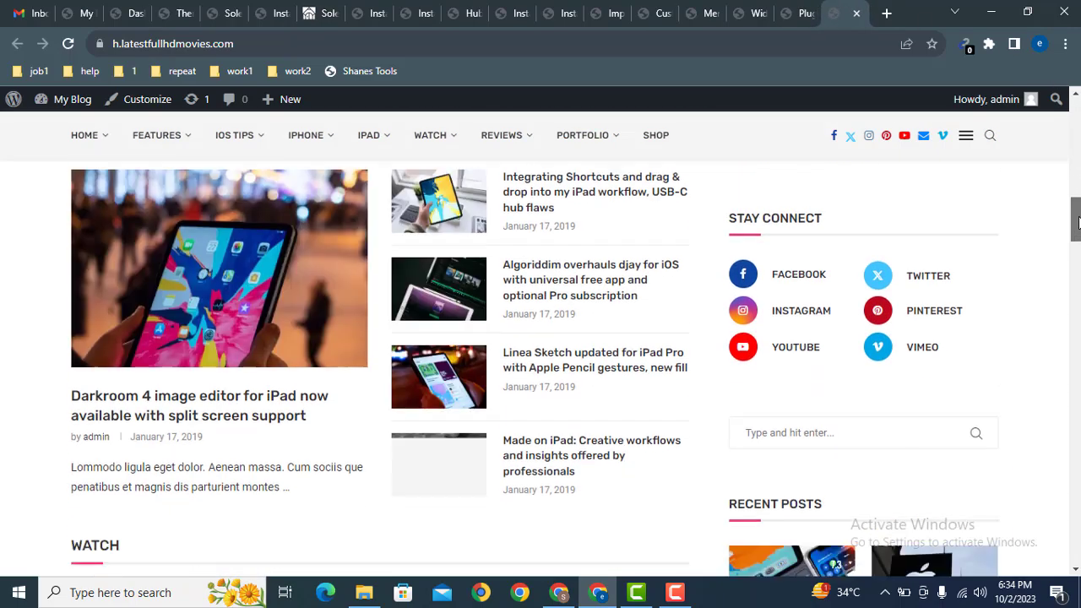
scroll(930, 543, "up", 15)
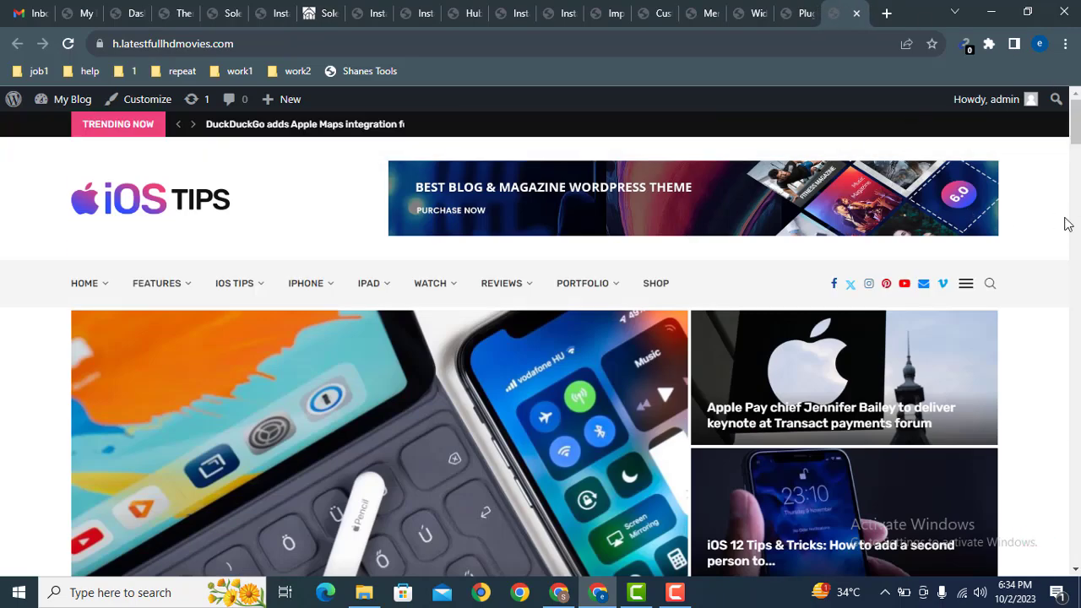
scroll(540, 379, "down", 20)
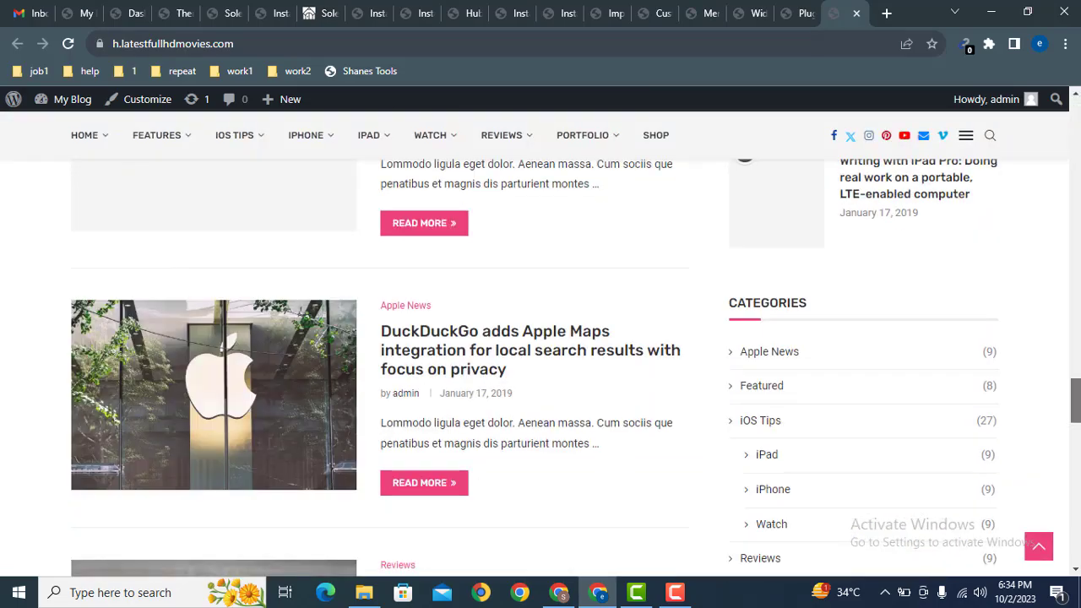
left_click_drag(1075, 397, 1078, 82)
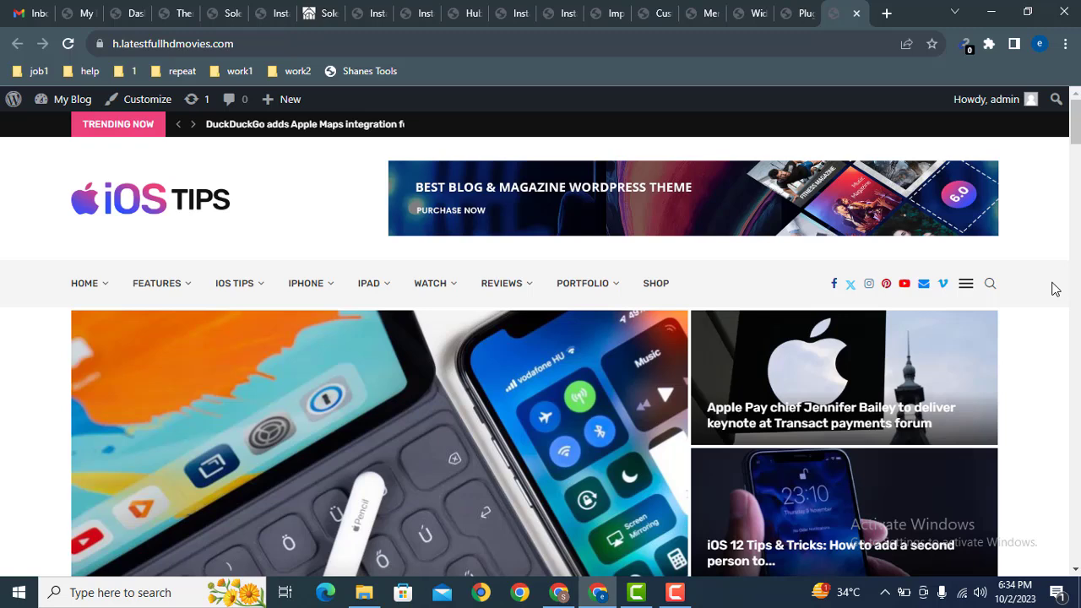